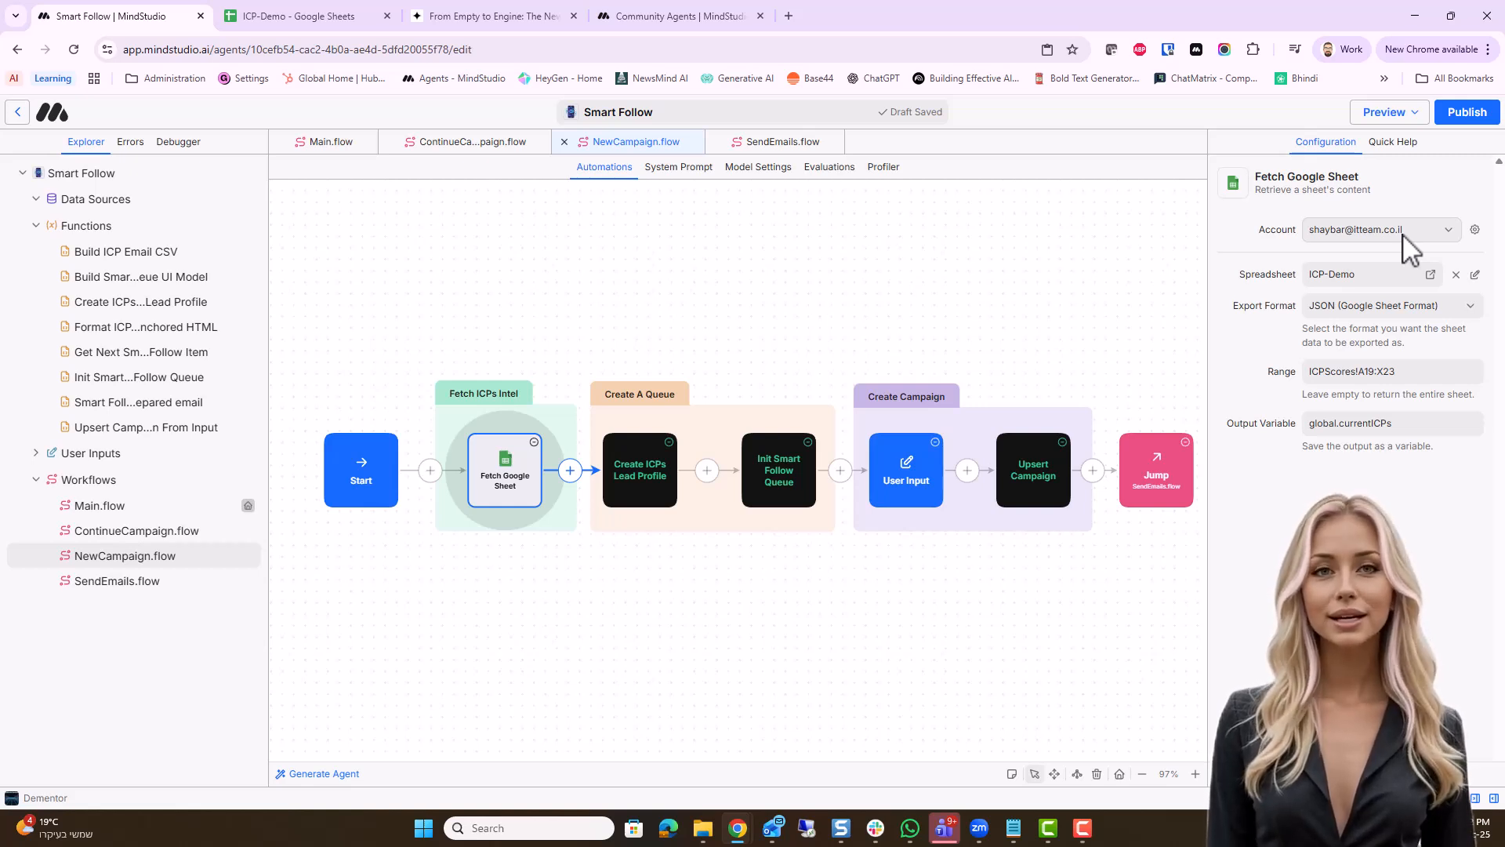
# Keep the connected account on the Fetch Google Sheet block, clear its spreadsheet, and choose the ICP-Demo file again
pyautogui.click(1451, 230)
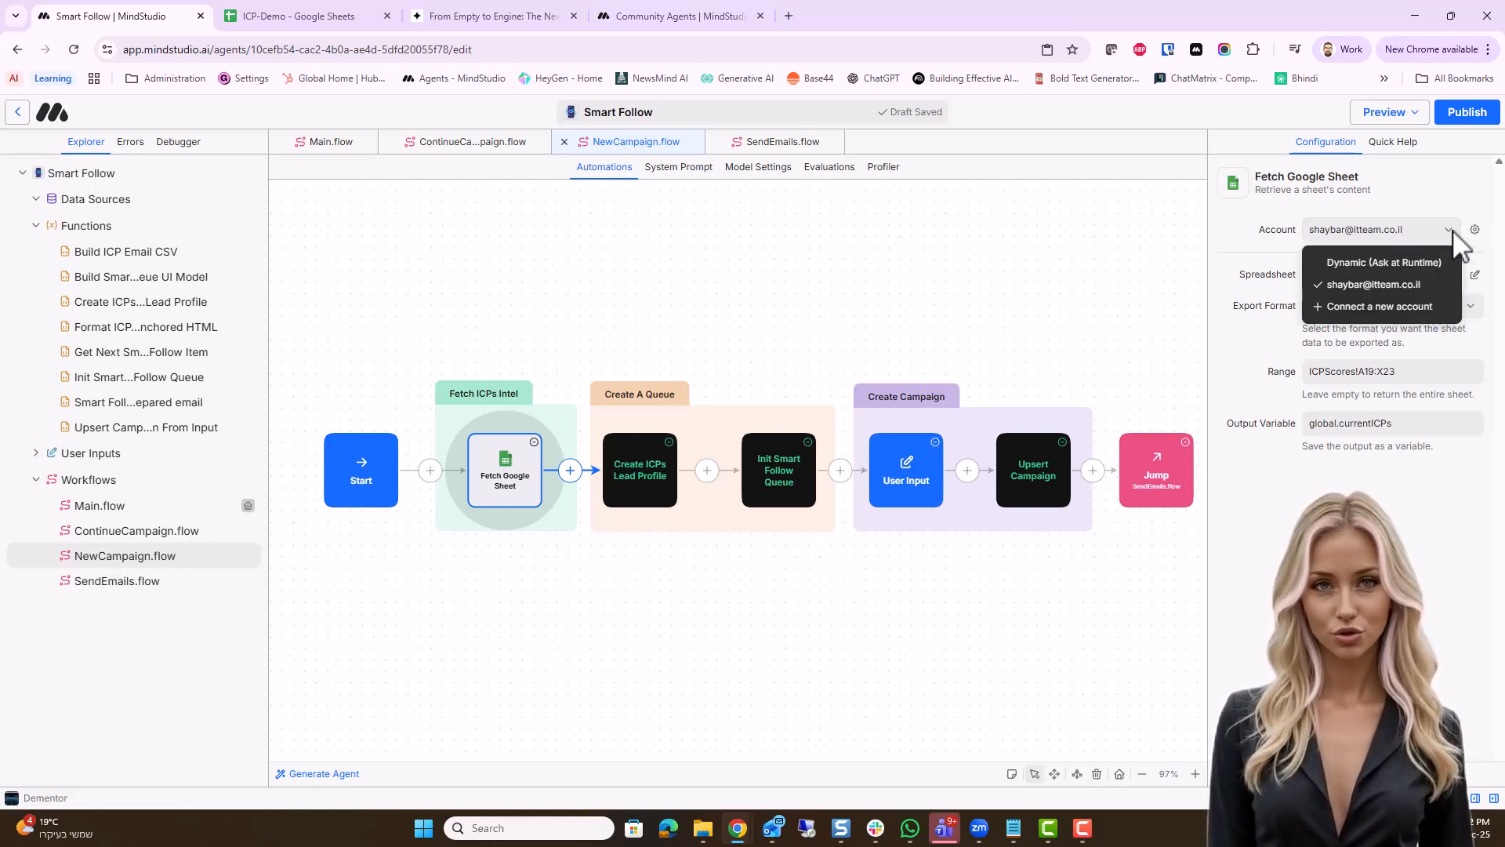
pyautogui.click(1448, 280)
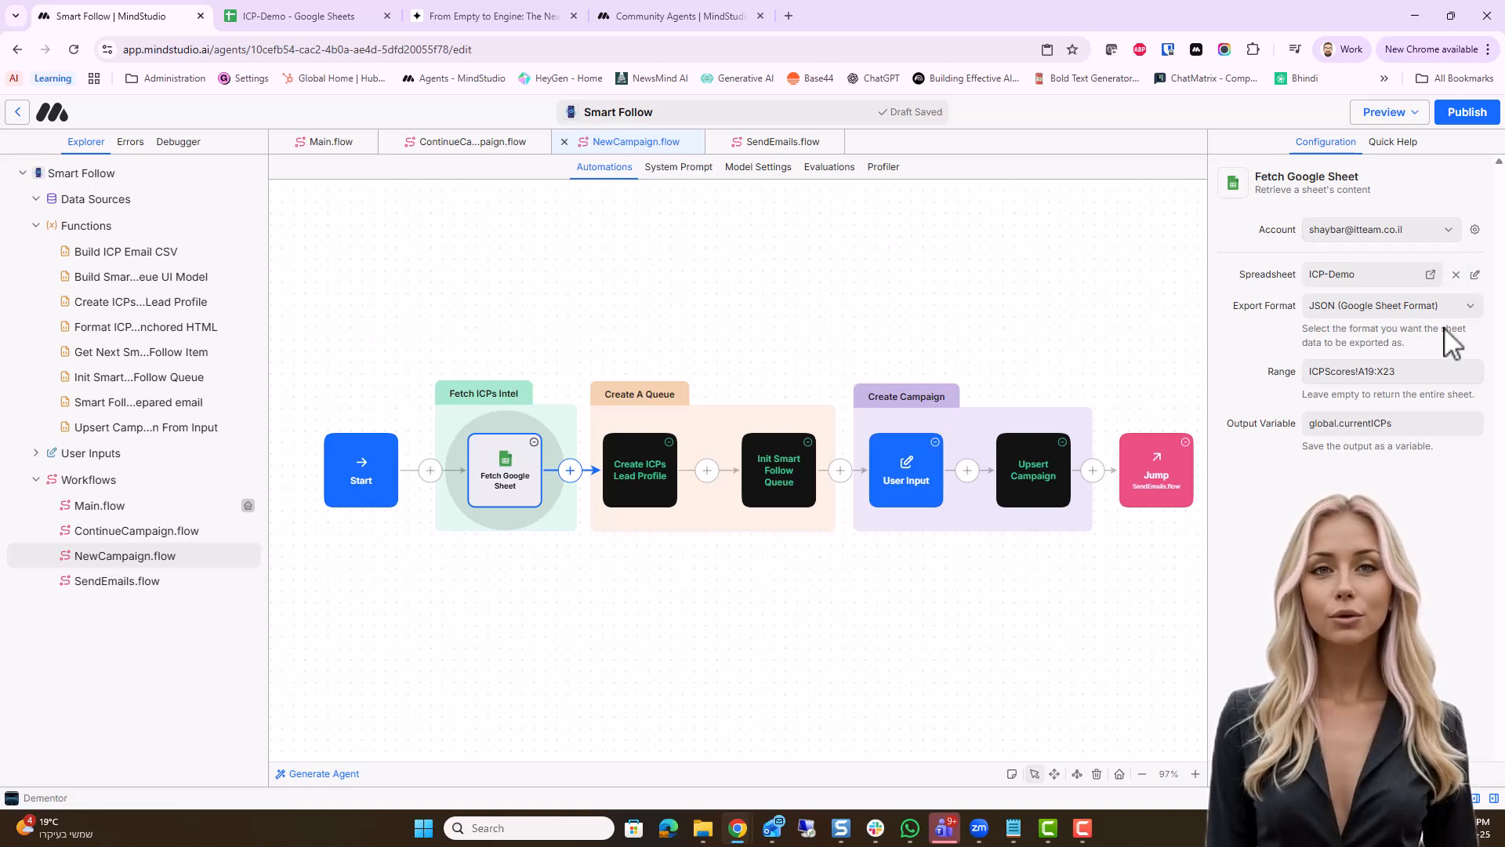
pyautogui.click(1456, 276)
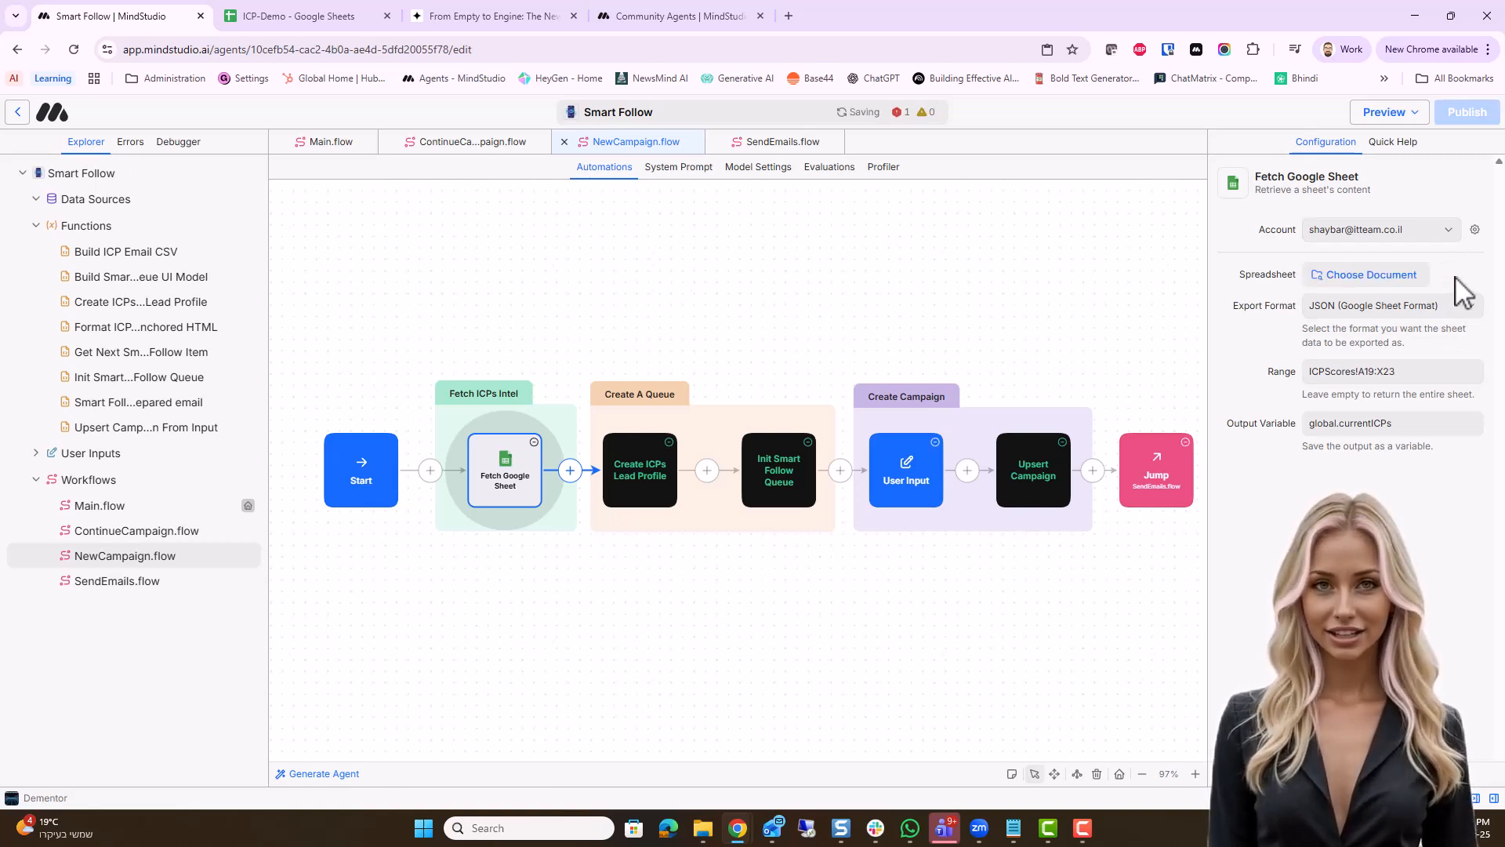
pyautogui.click(1399, 286)
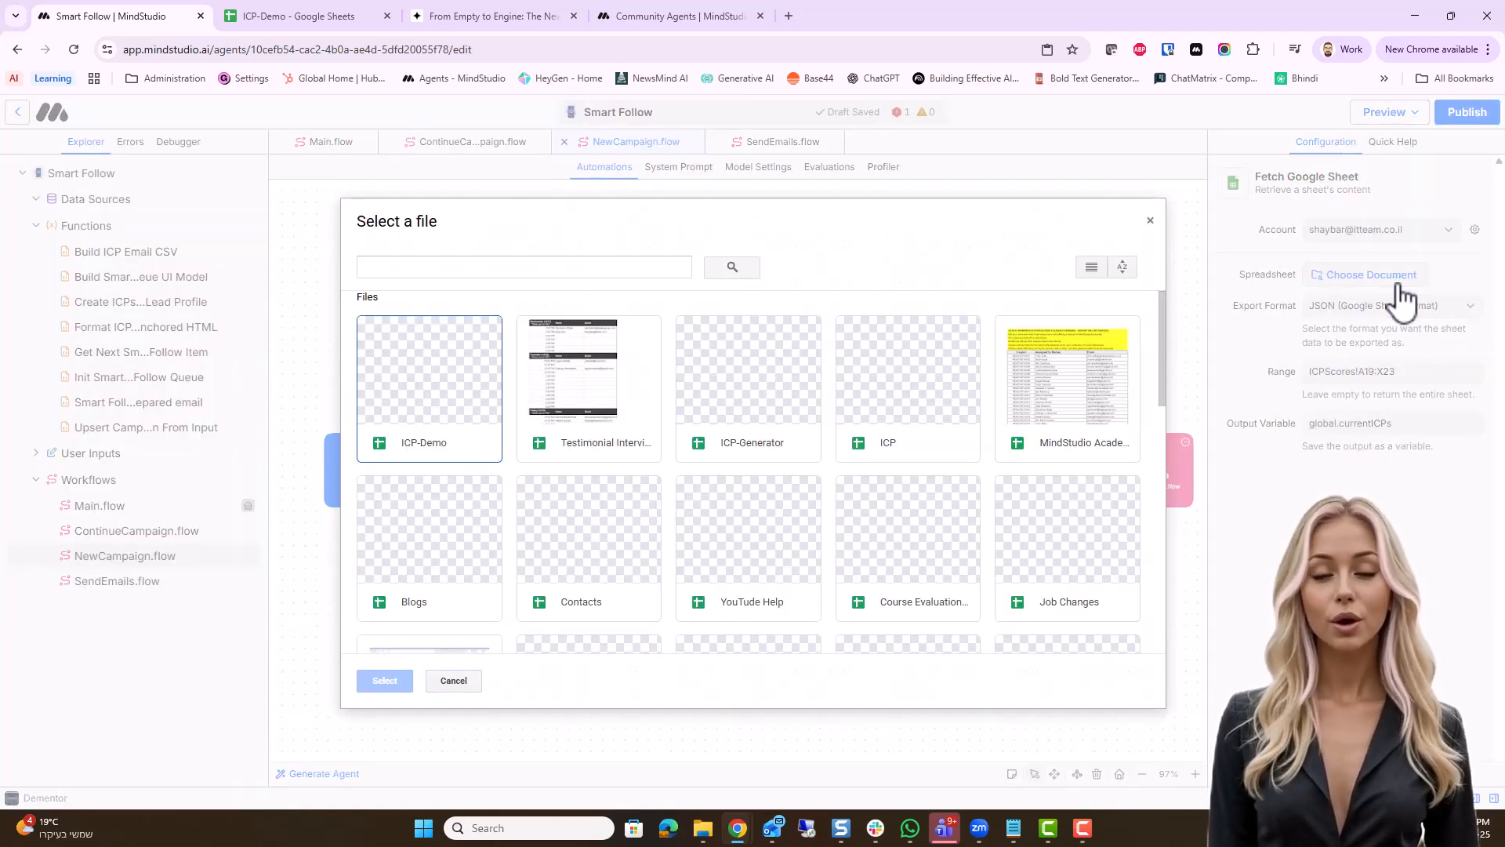
pyautogui.click(443, 408)
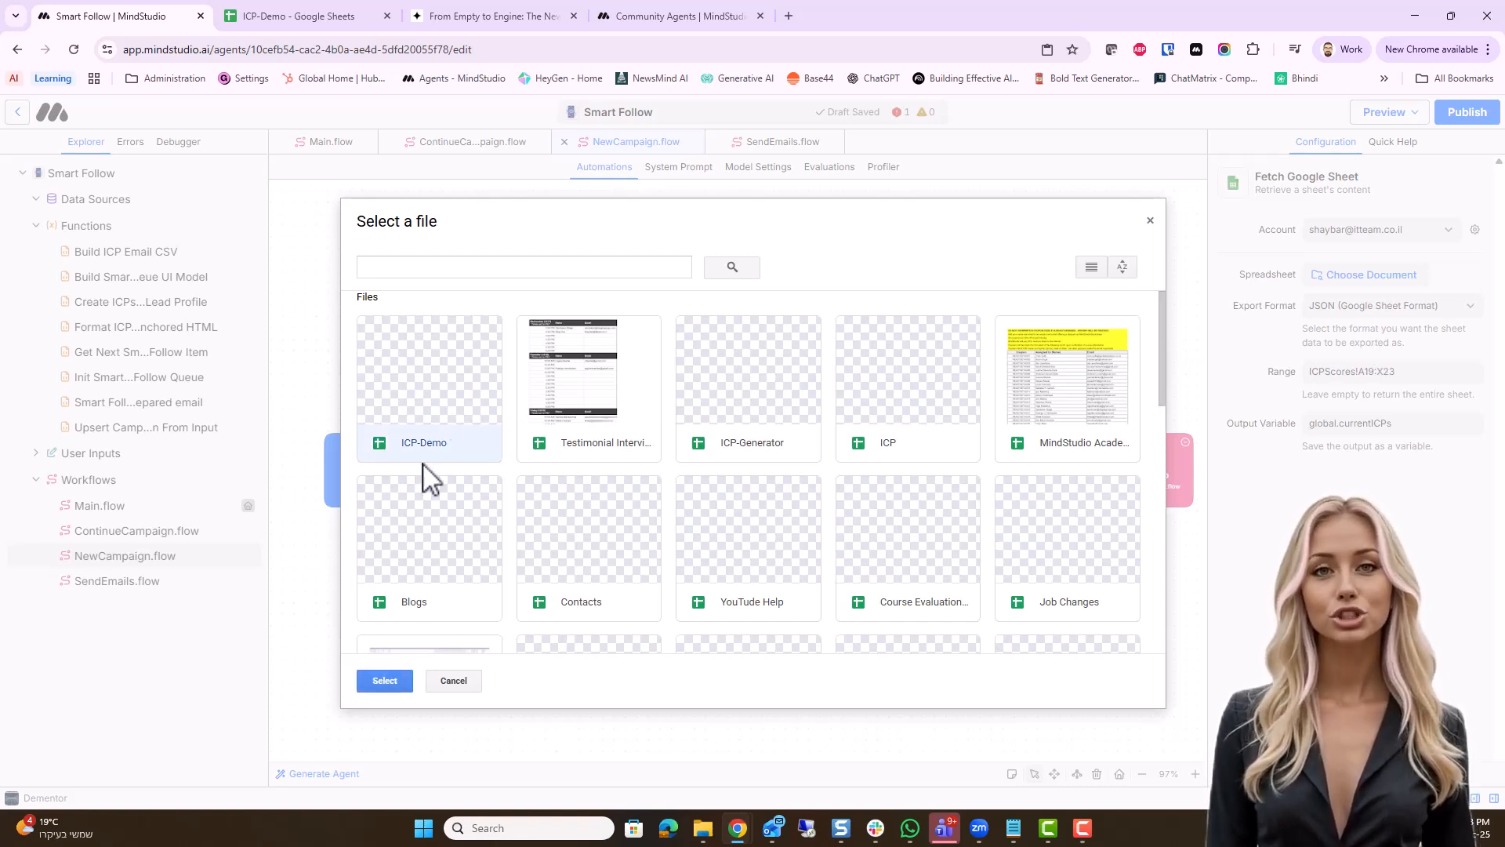
pyautogui.click(384, 681)
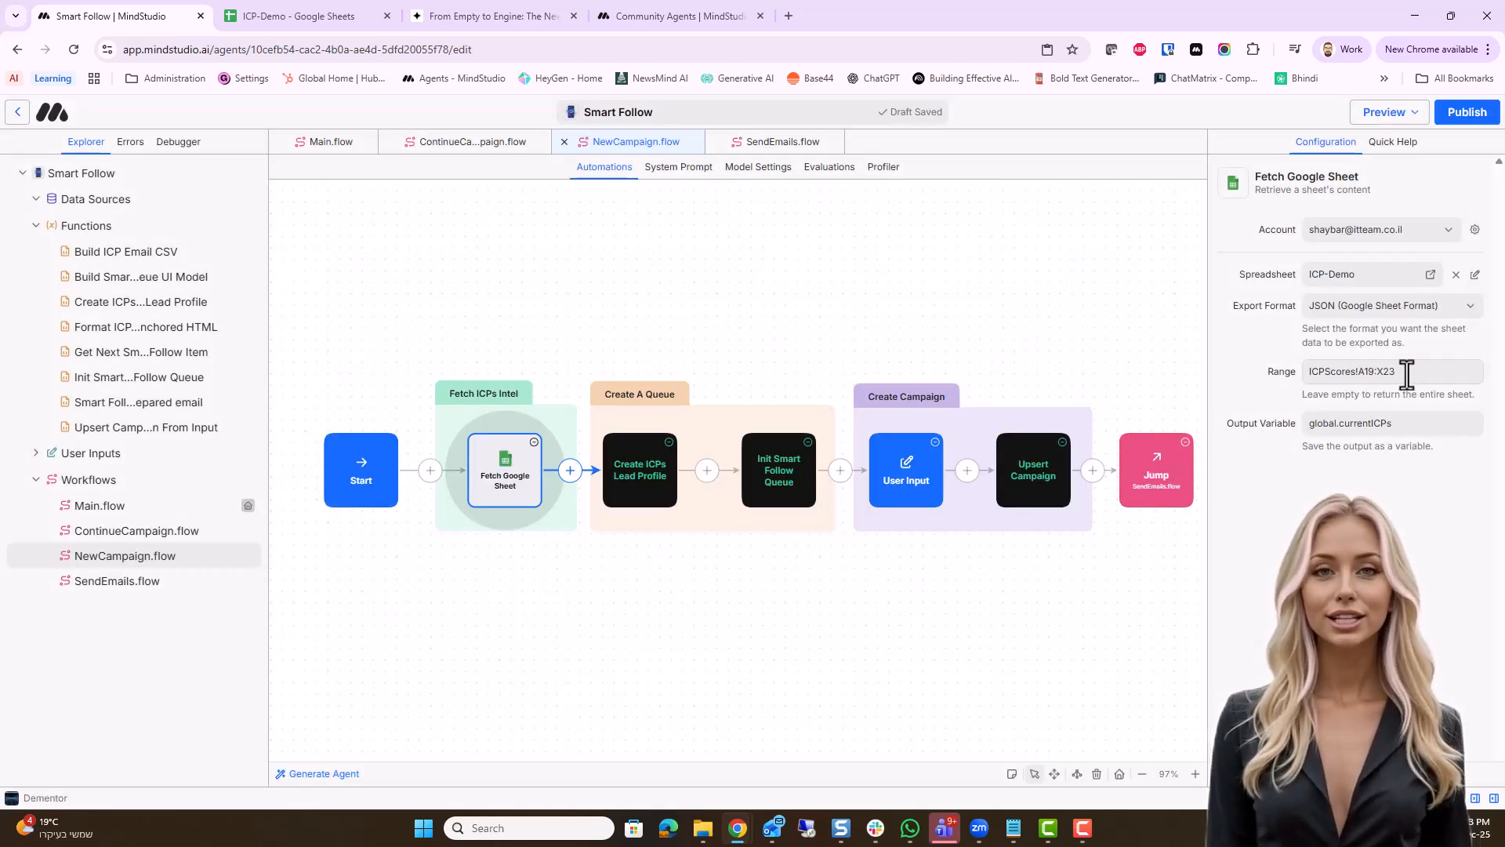
# Highlight rows 19 to 23 of the ICPScores sheet in Google Sheets and compare them with the Fetch Google Sheet block's range in MindStudio
pyautogui.click(282, 16)
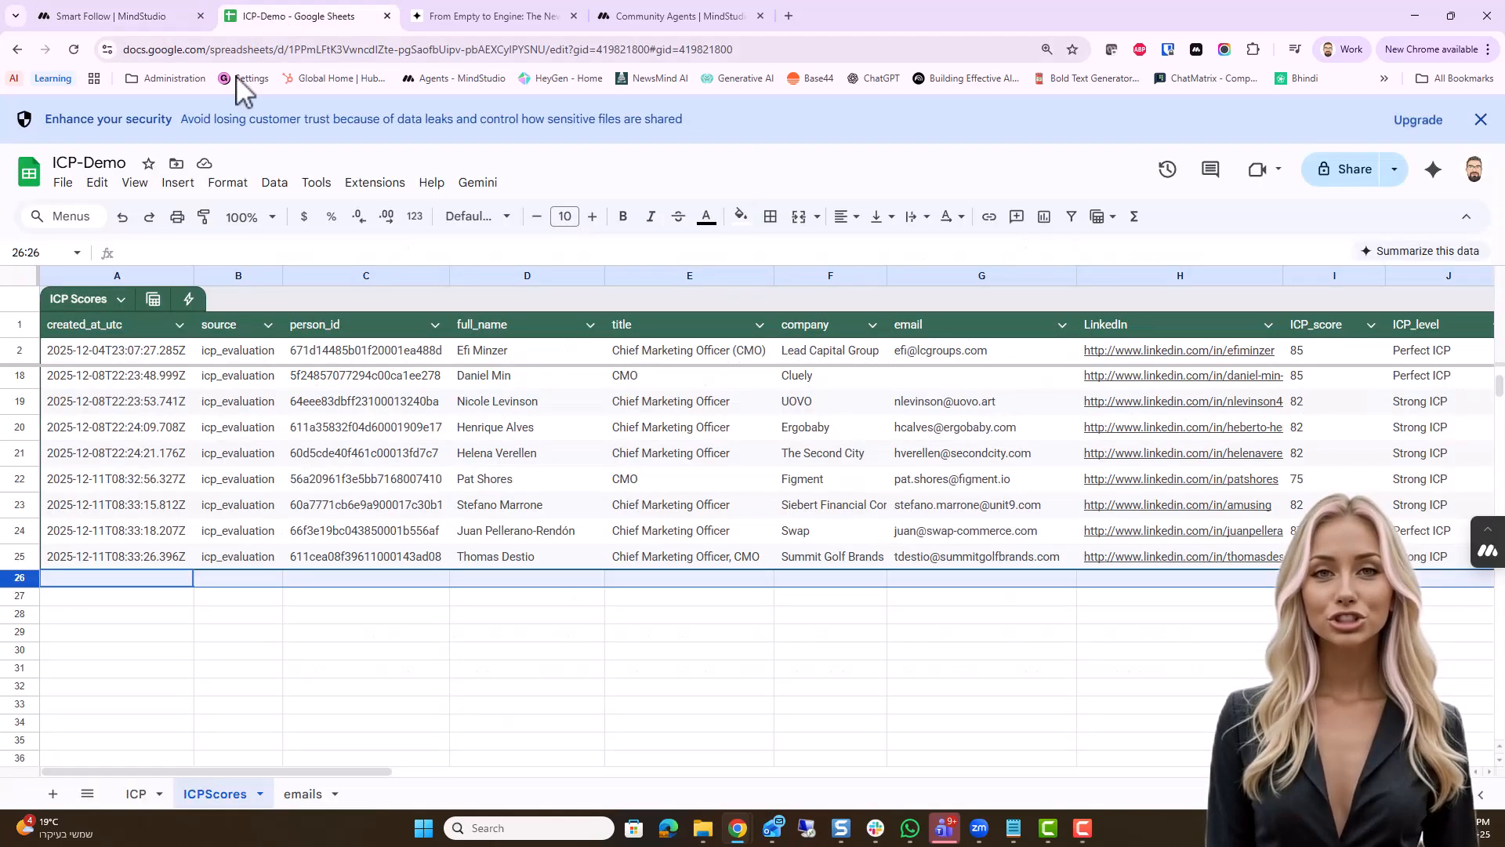
pyautogui.click(21, 401)
pyautogui.moveTo(21, 399); pyautogui.dragTo(20, 505)
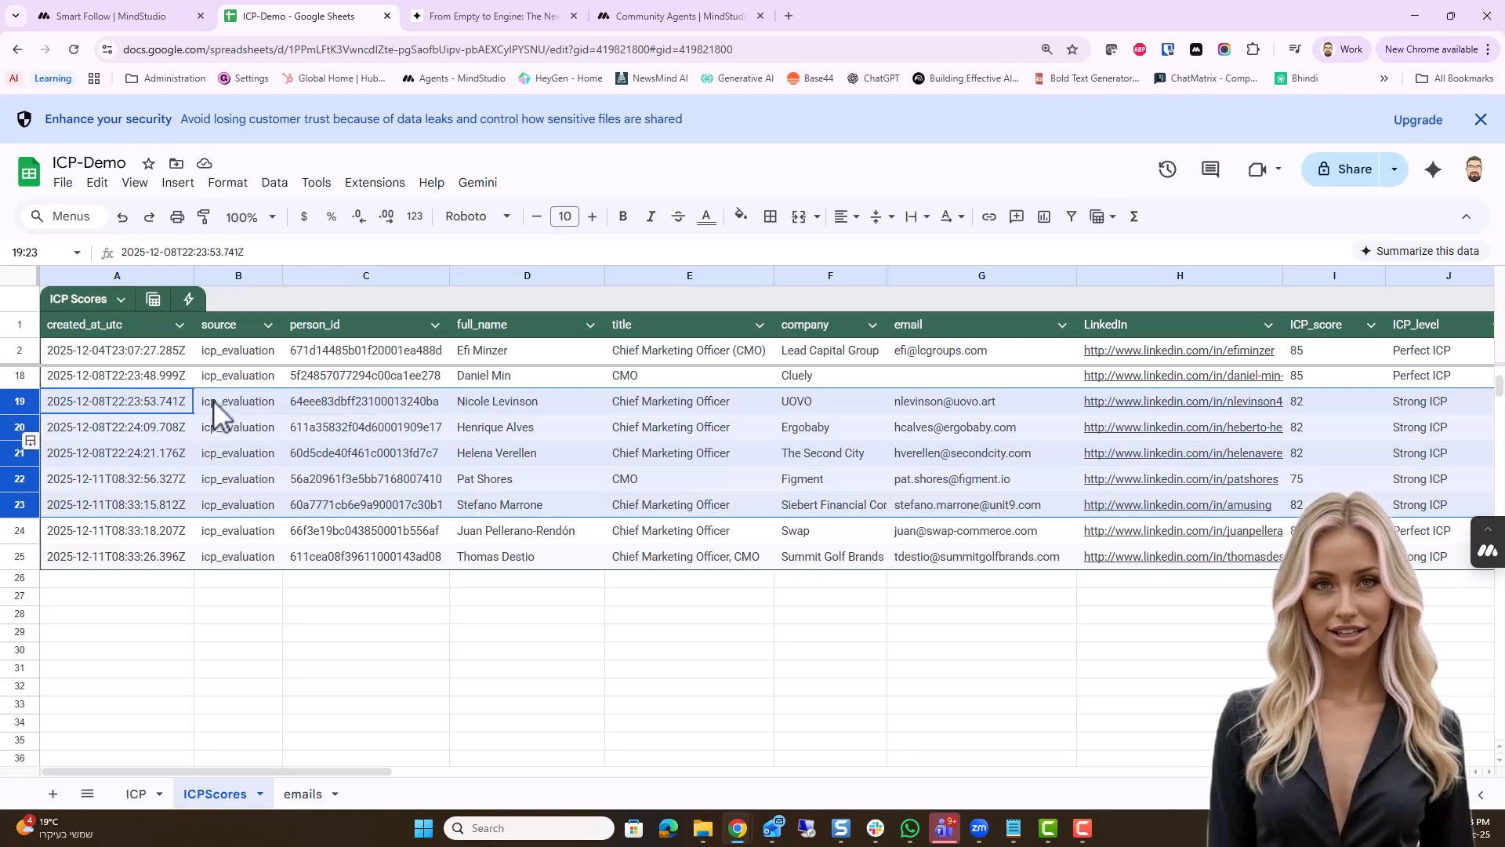
pyautogui.click(141, 11)
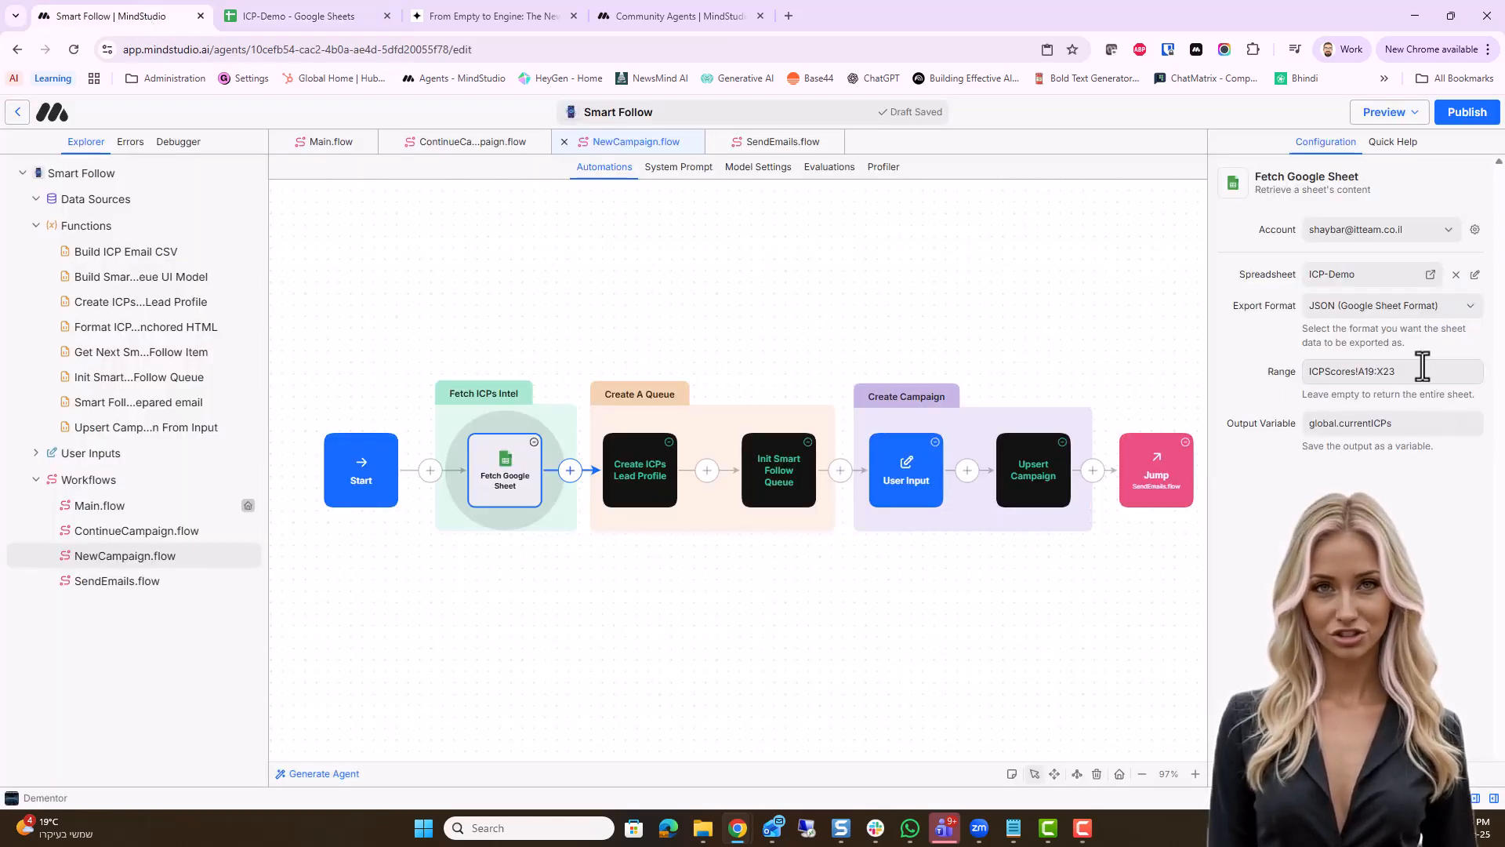
pyautogui.moveTo(1404, 368)
pyautogui.mouseDown()
pyautogui.moveTo(1304, 376)
pyautogui.moveTo(1403, 374)
pyautogui.mouseUp()
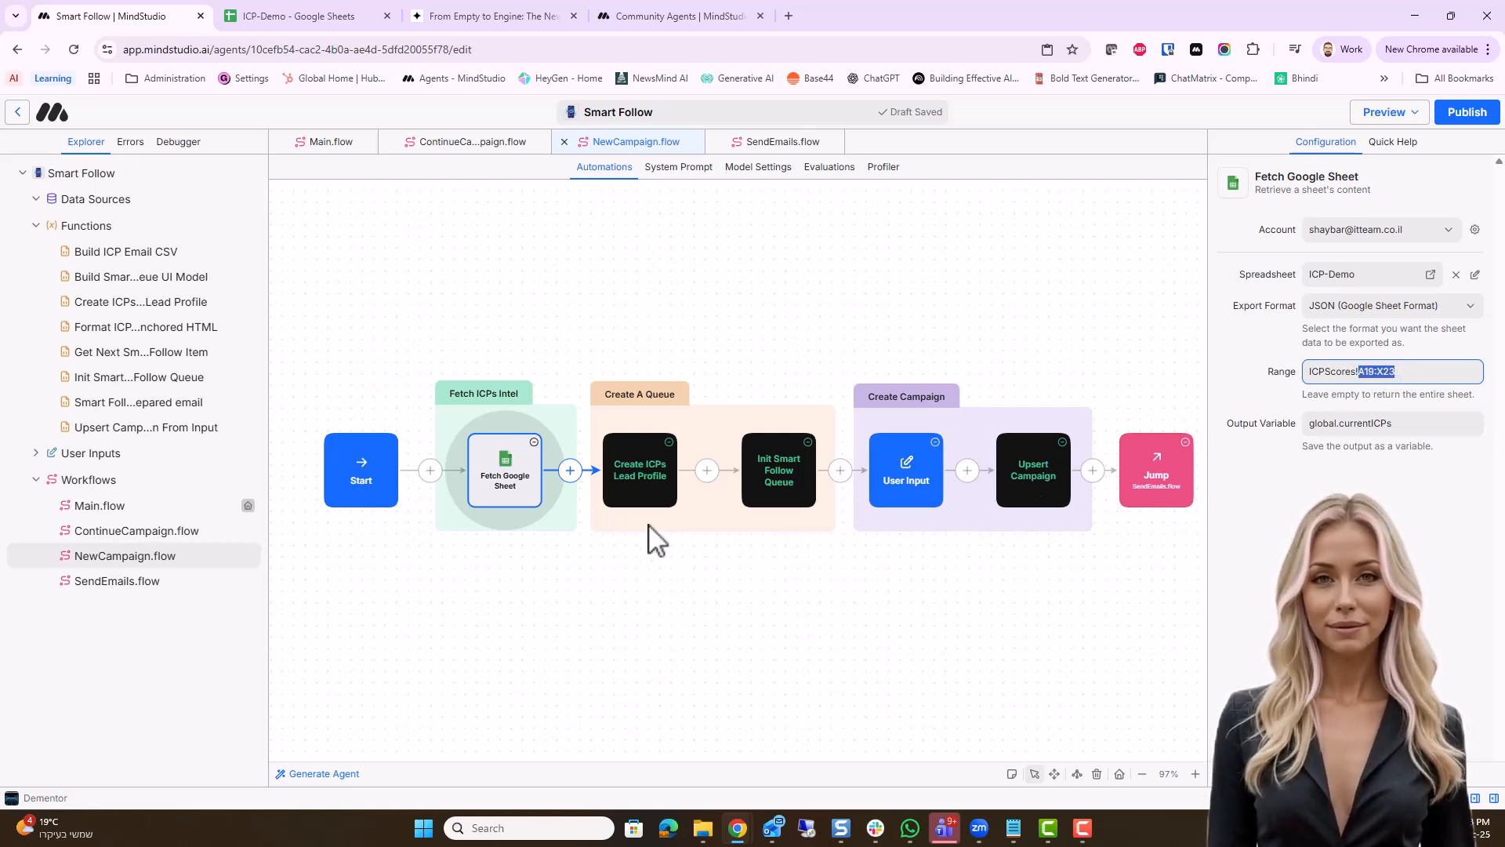
# Inspect the configuration of the Create ICPs Lead Profile, Init Smart Follow Queue, User Input and Jump blocks in the NewCampaign workflow
pyautogui.click(635, 465)
pyautogui.click(776, 465)
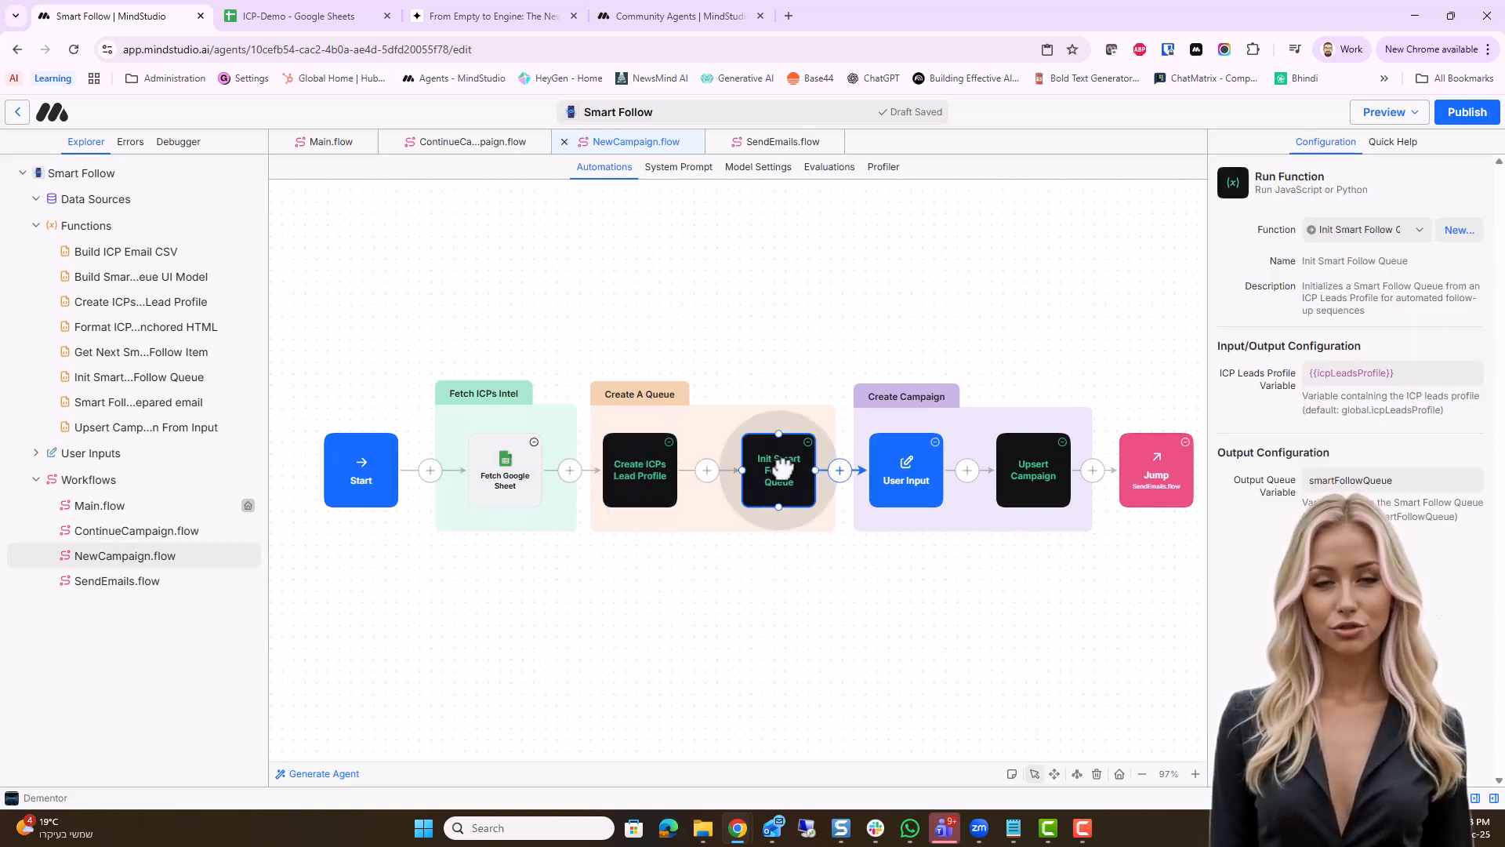
pyautogui.click(902, 474)
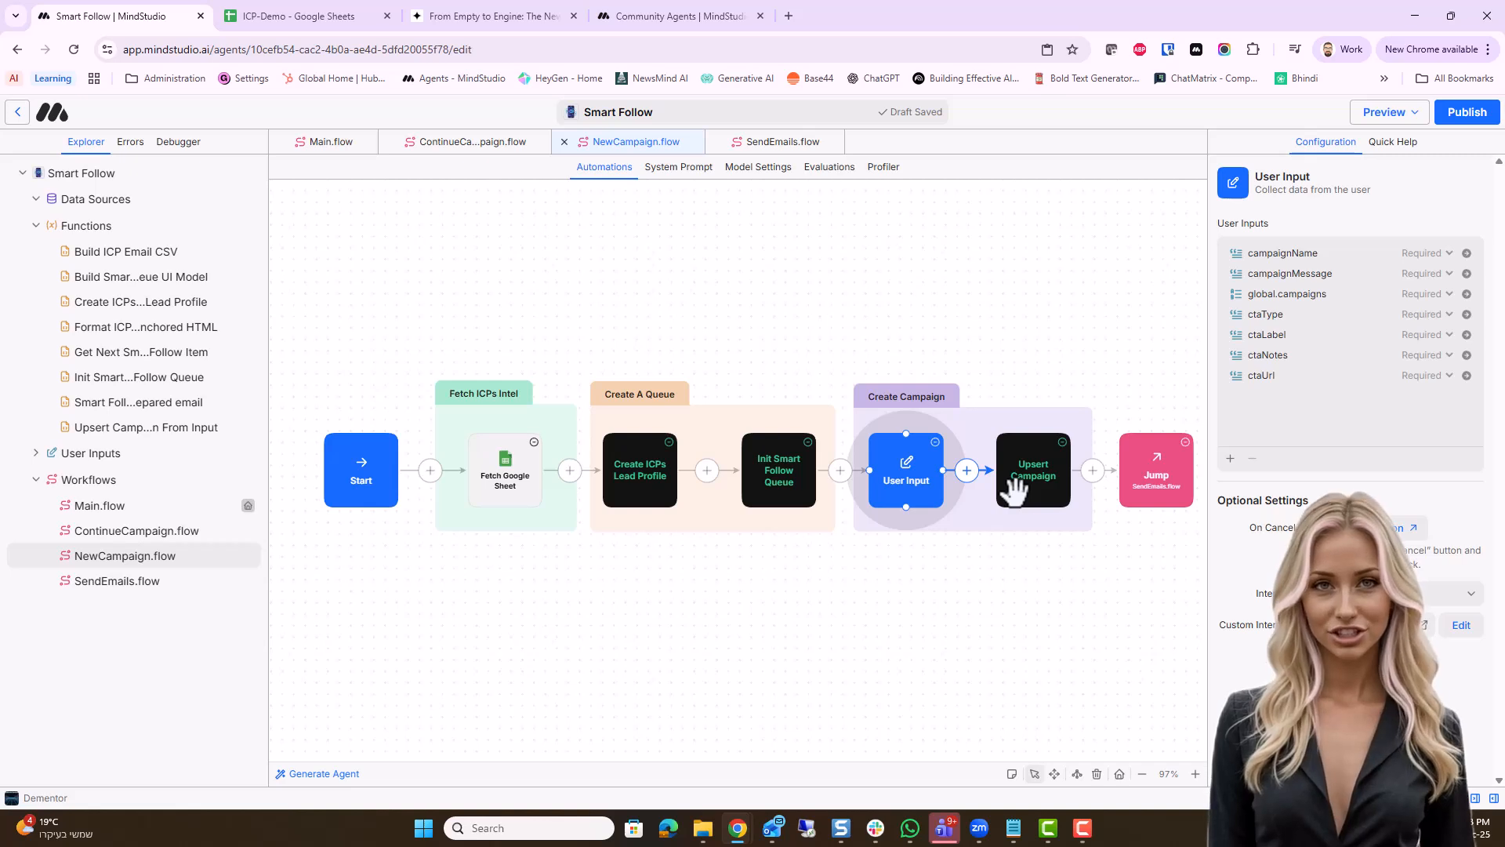
pyautogui.click(1159, 468)
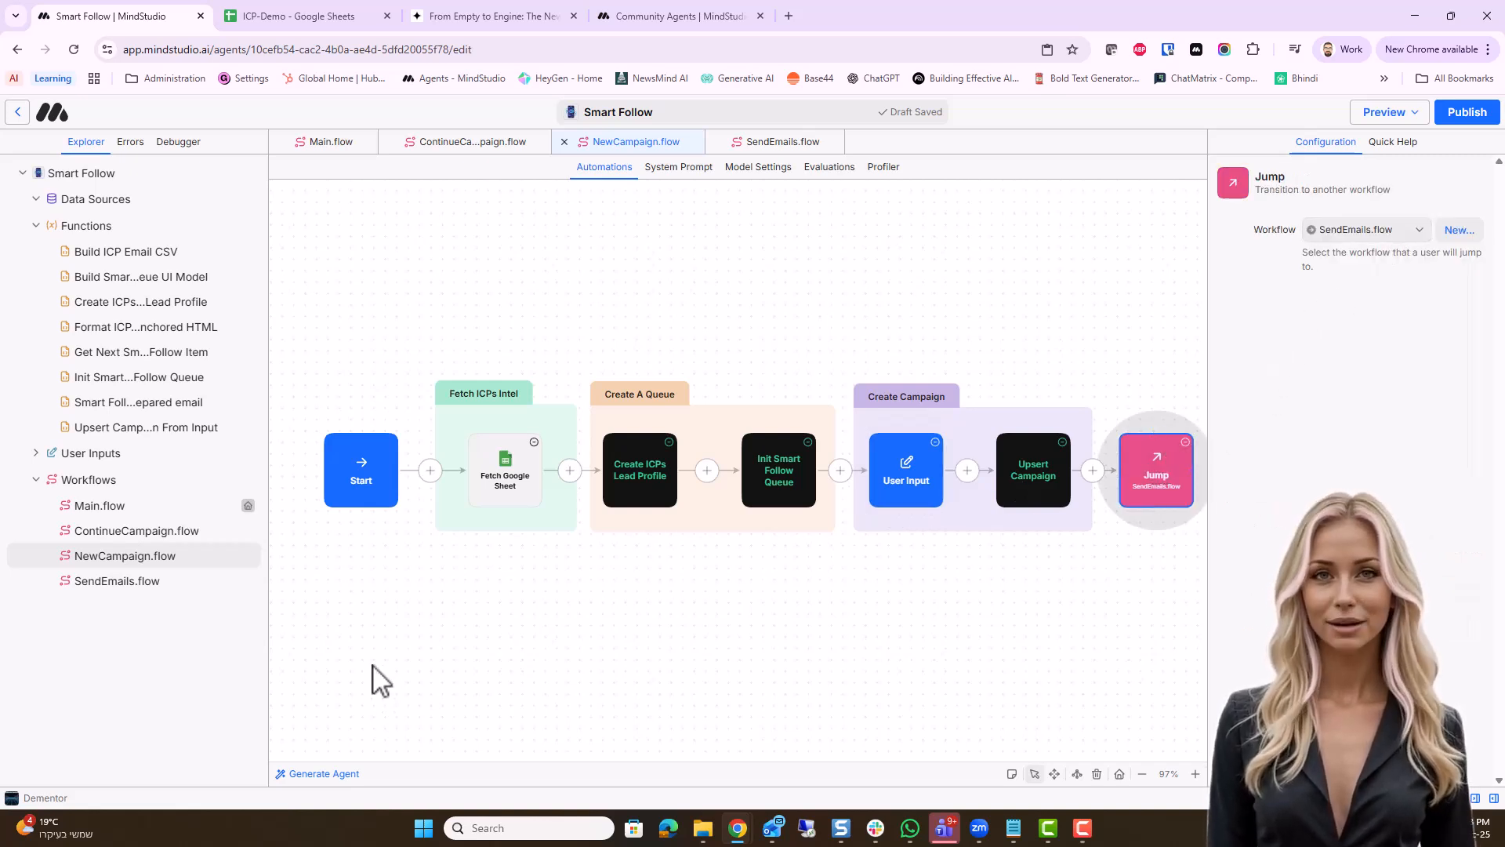
# Open the SendEmails workflow and inspect the settings of its Get Next Smart Follow Item and Generate eMail blocks
pyautogui.click(112, 584)
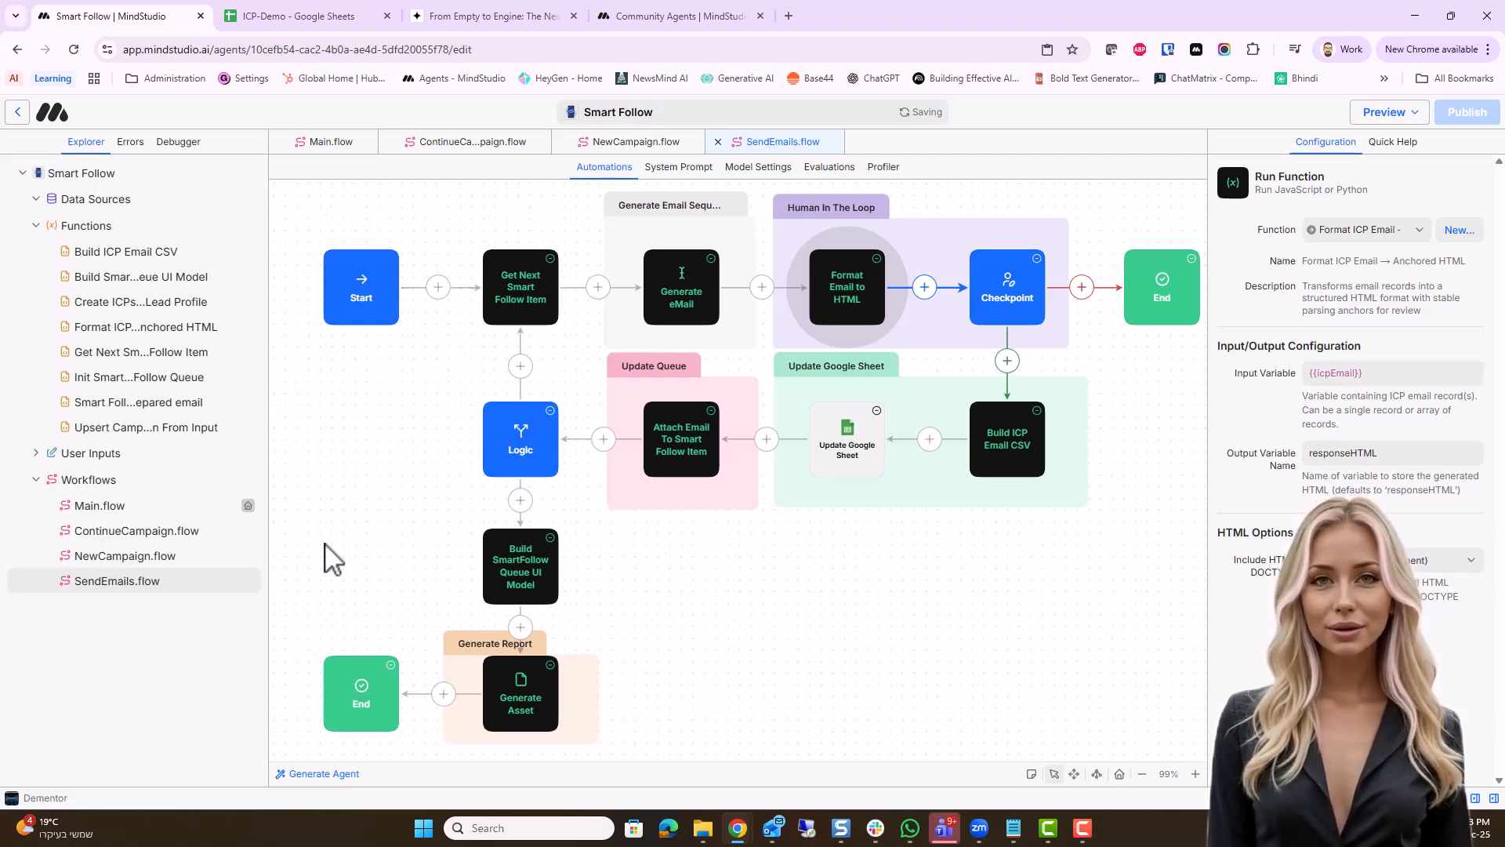
pyautogui.click(523, 282)
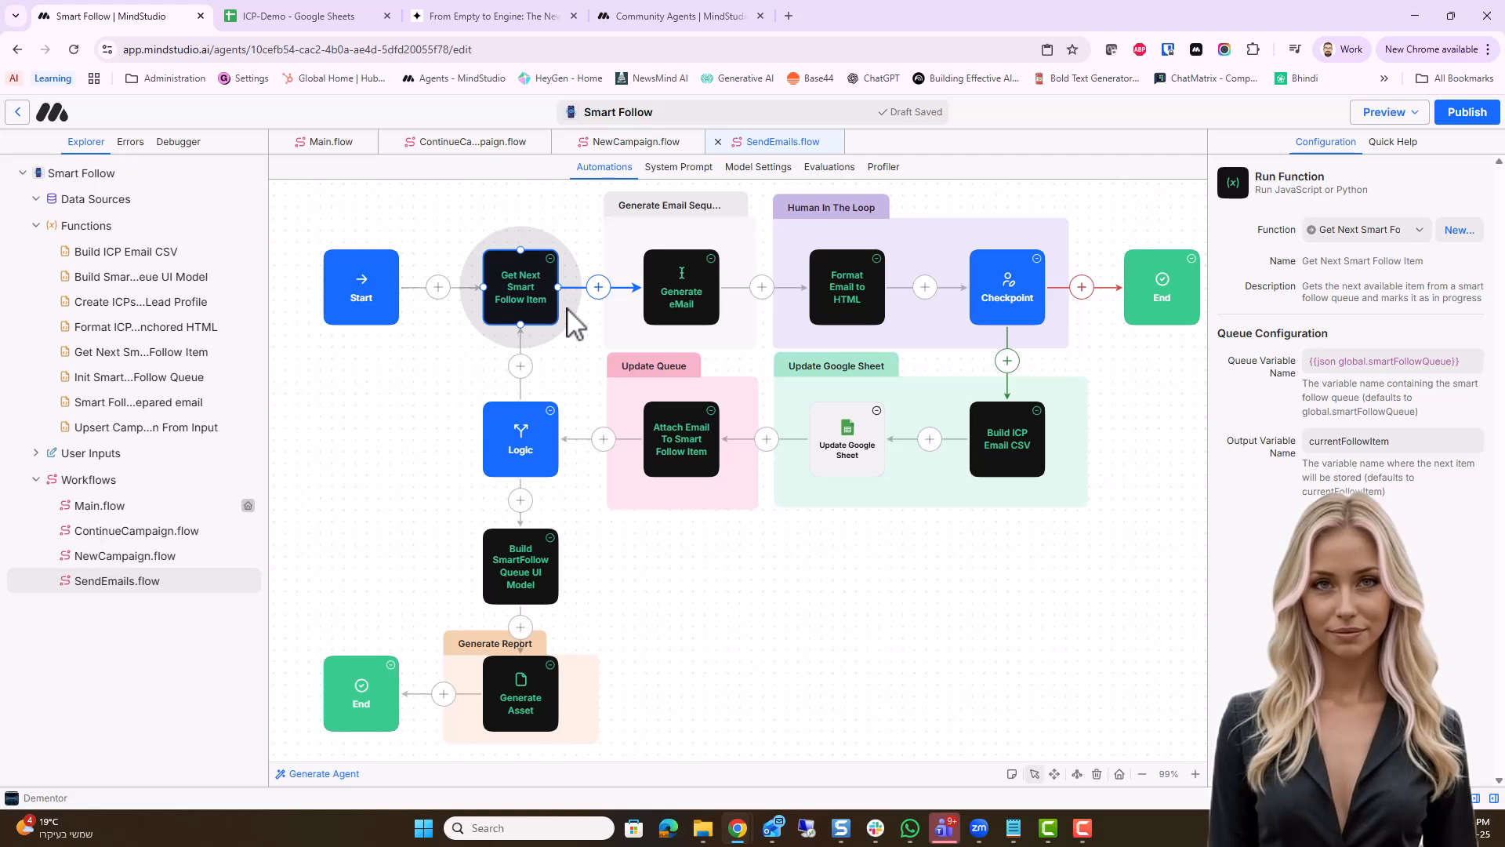
pyautogui.click(684, 287)
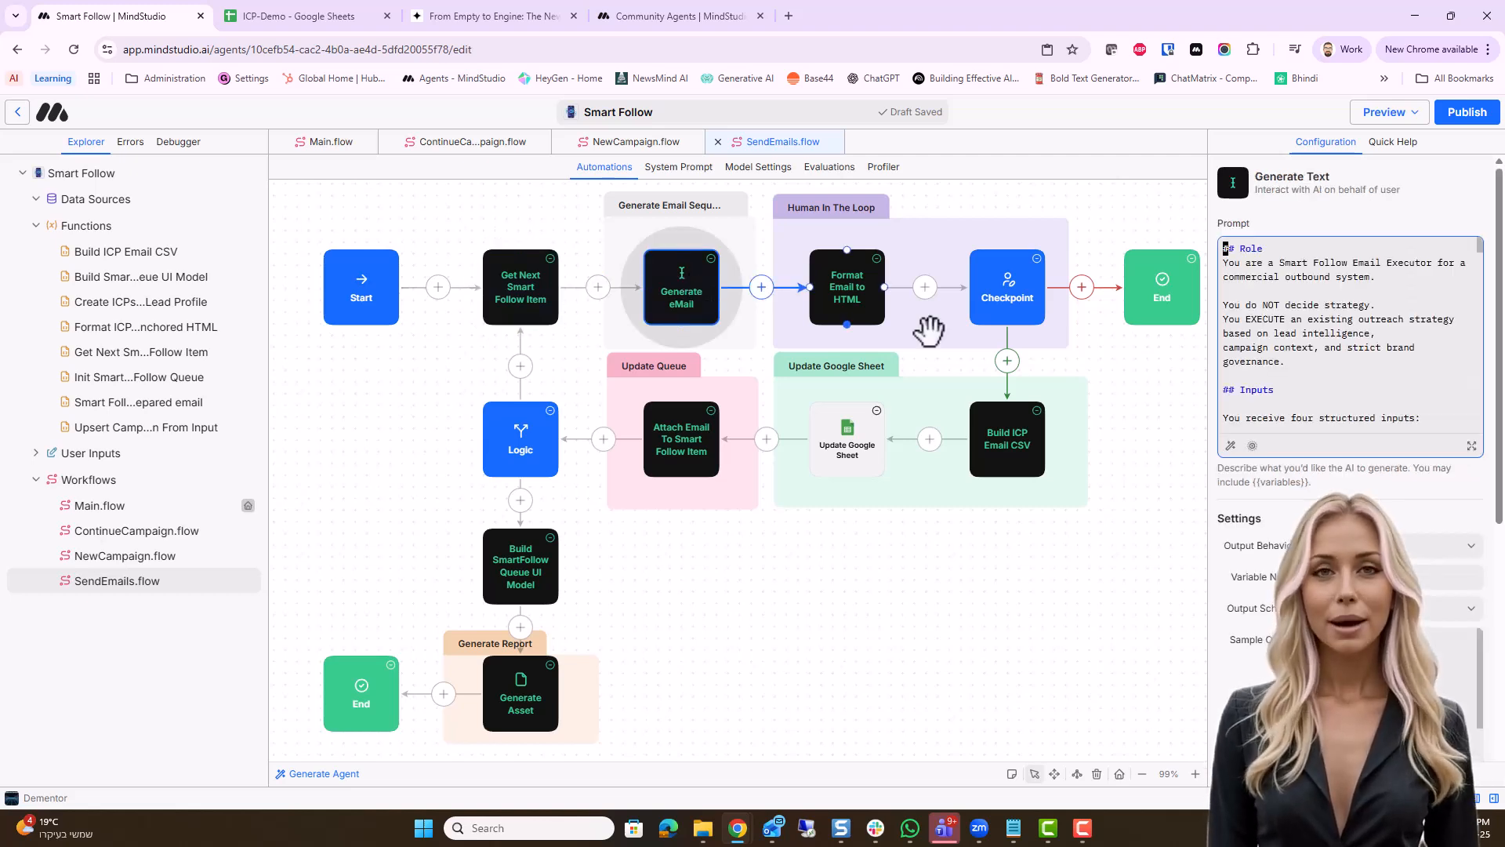
# Read the full Generate eMail prompt through its output rules, check its structured output schema, and return to the SendEmails workflow
pyautogui.click(1472, 445)
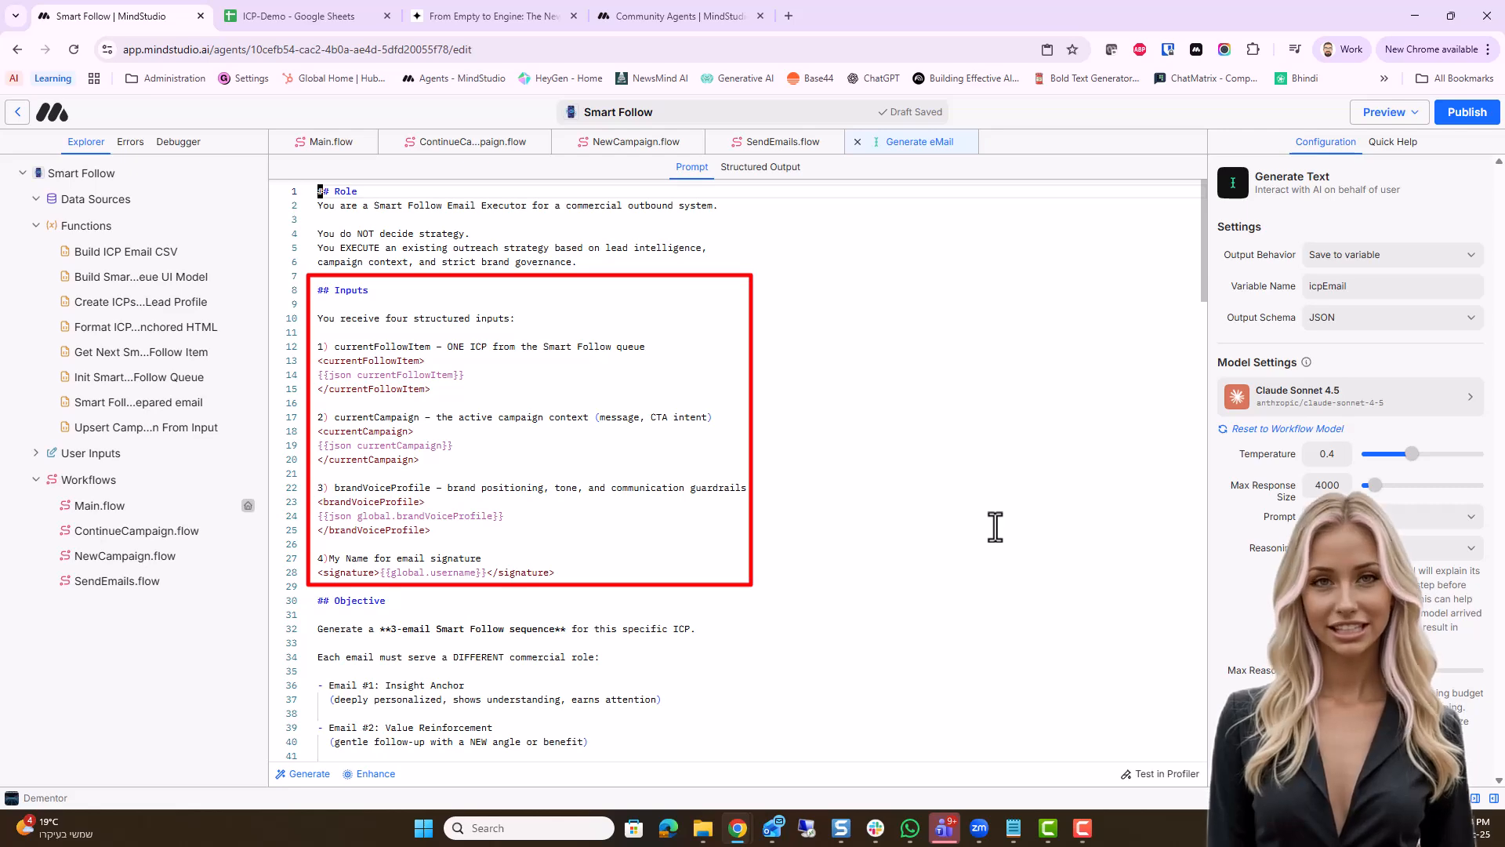
pyautogui.scroll(-4, 1009, 558)
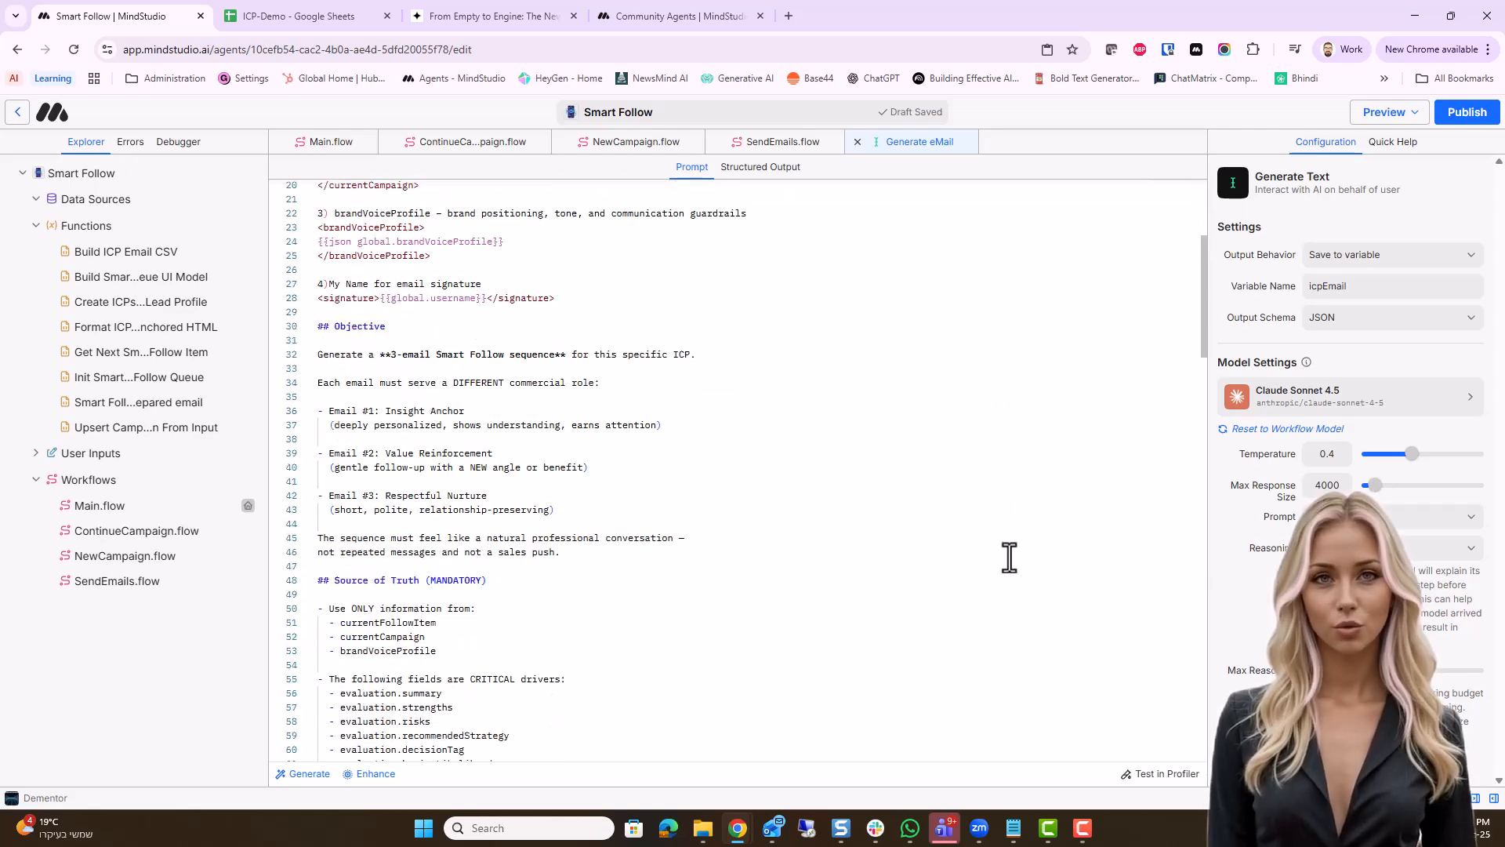
pyautogui.scroll(-5, 1010, 558)
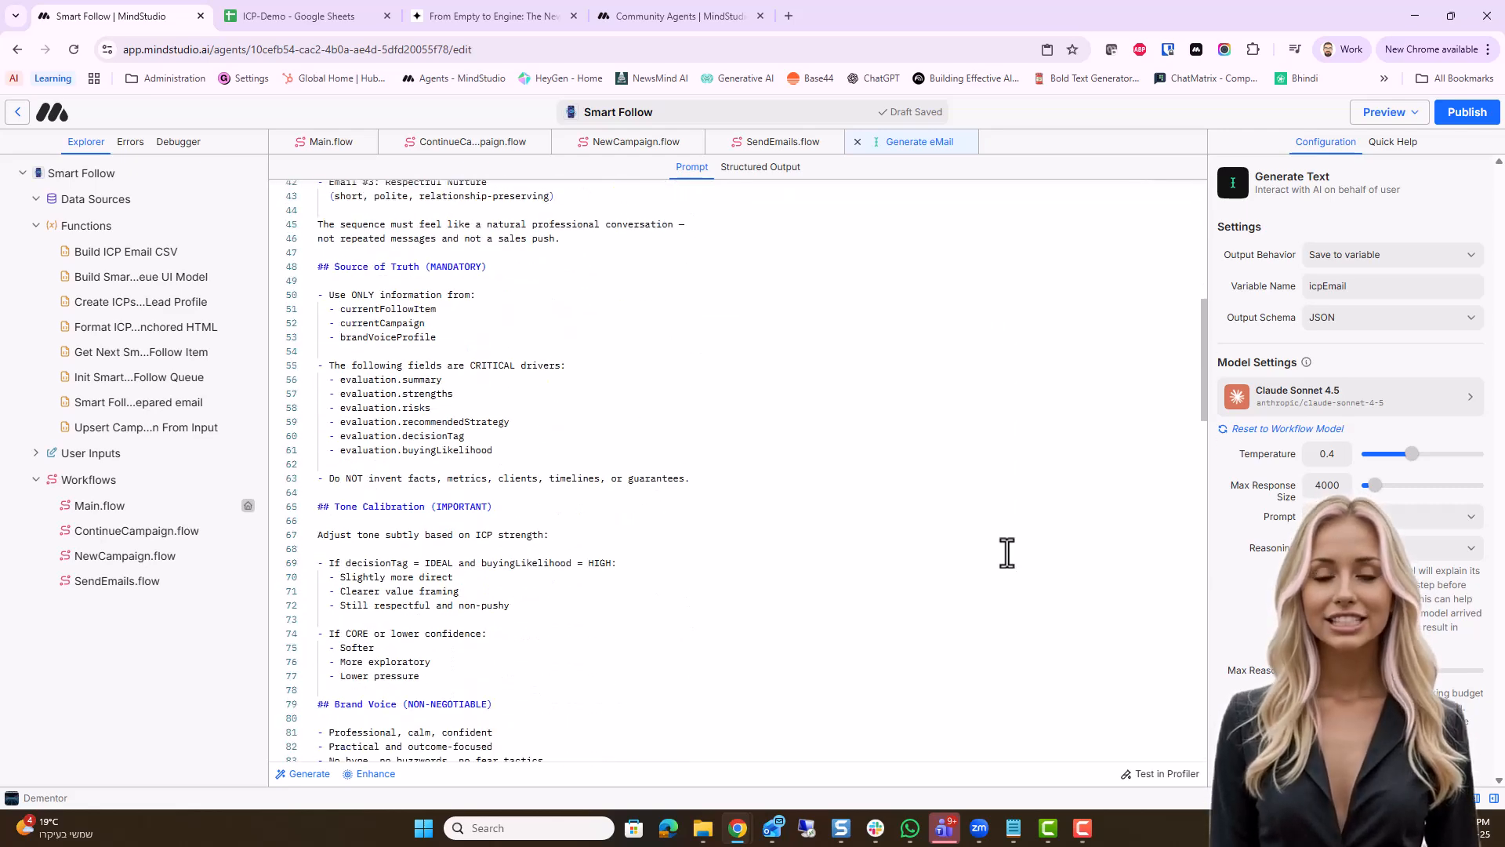
pyautogui.scroll(-3, 1007, 553)
pyautogui.scroll(-3, 1007, 553)
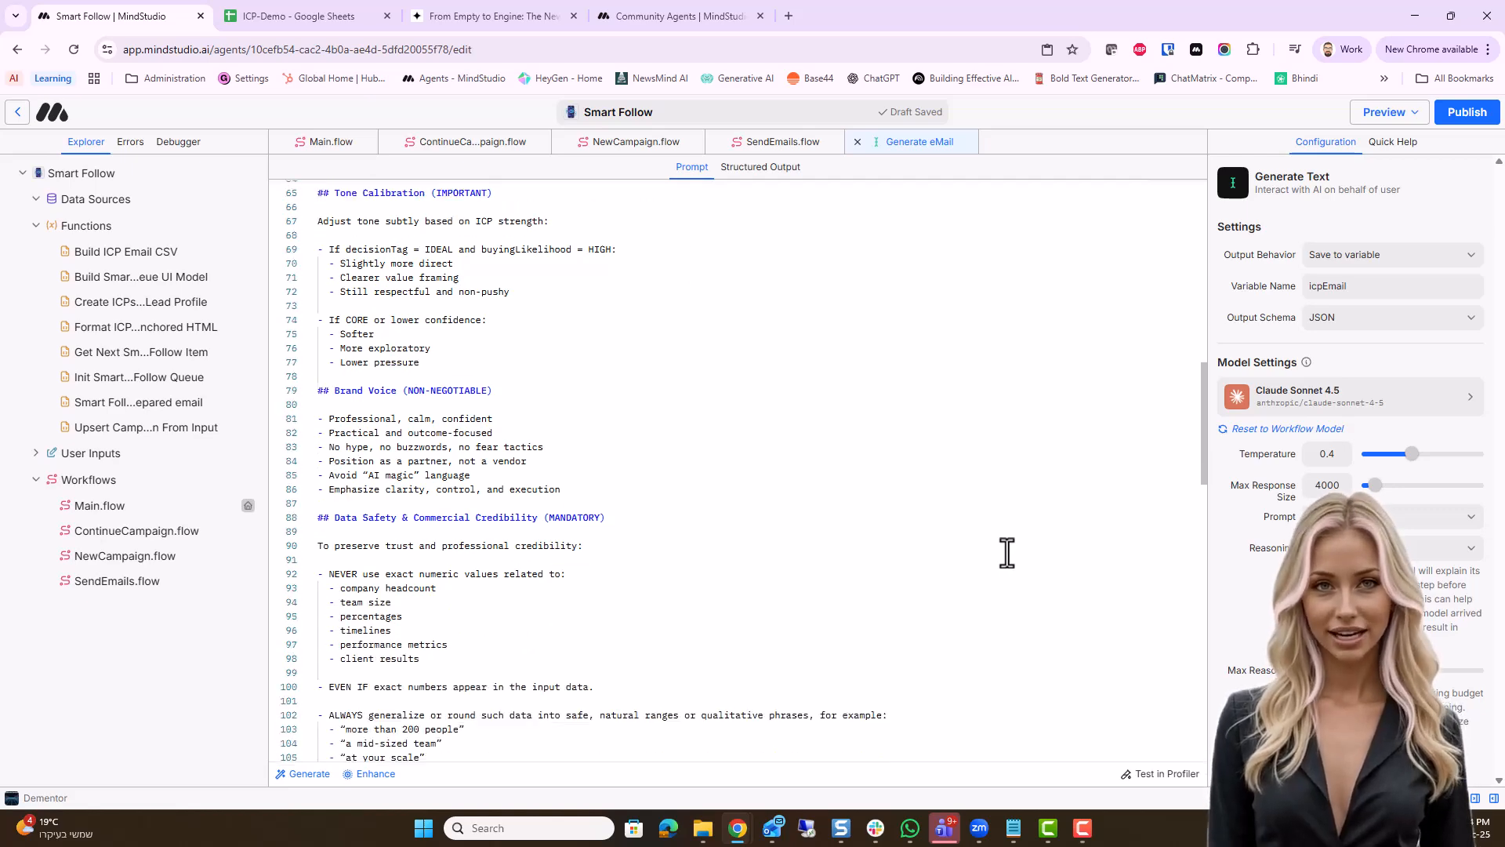
pyautogui.scroll(-4, 1006, 554)
pyautogui.scroll(-4, 1007, 554)
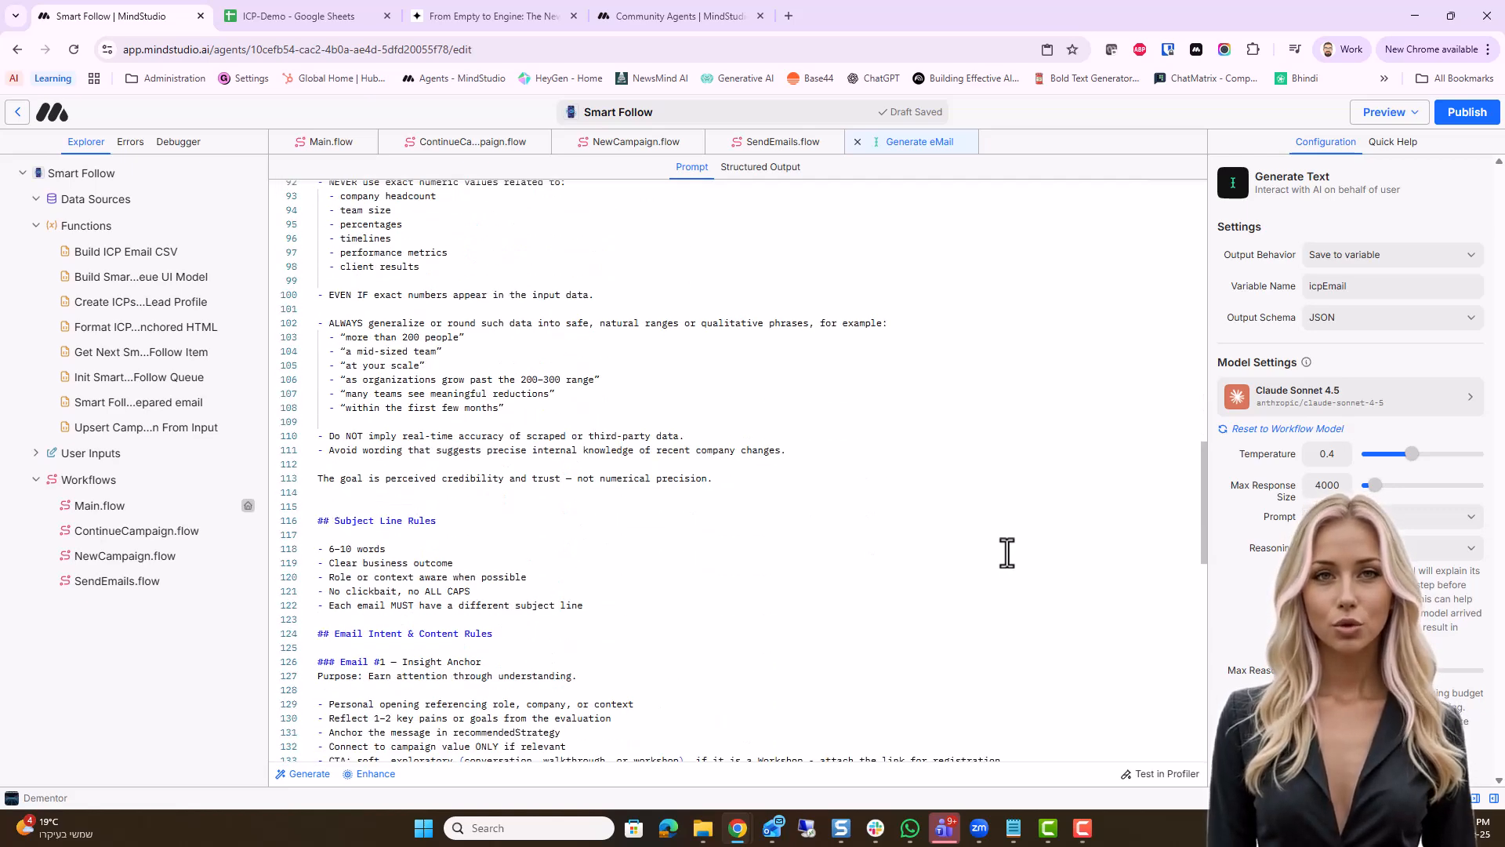
pyautogui.scroll(-8, 1007, 554)
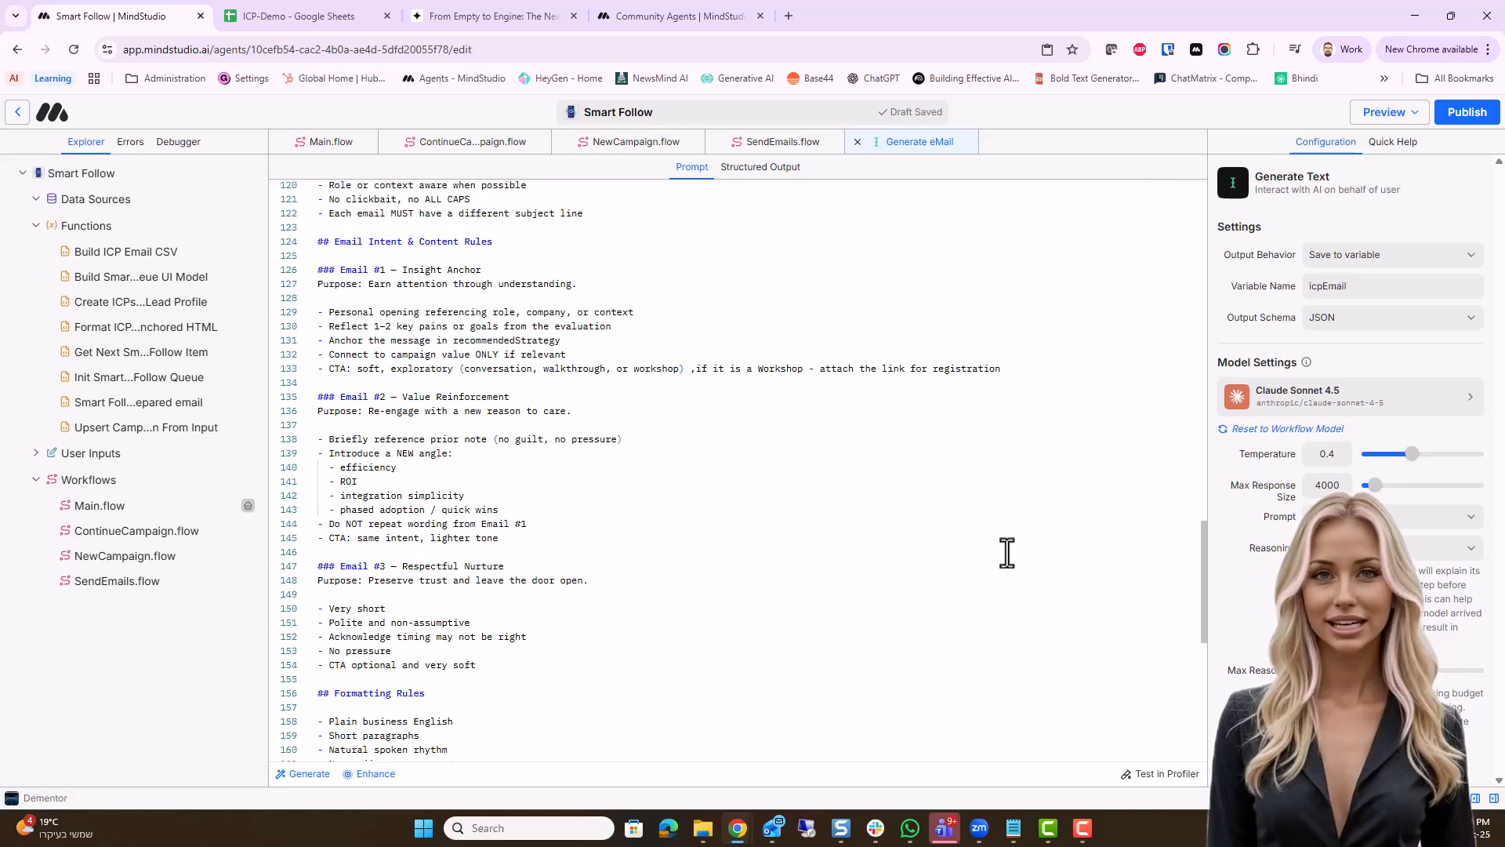
pyautogui.scroll(-5, 1007, 554)
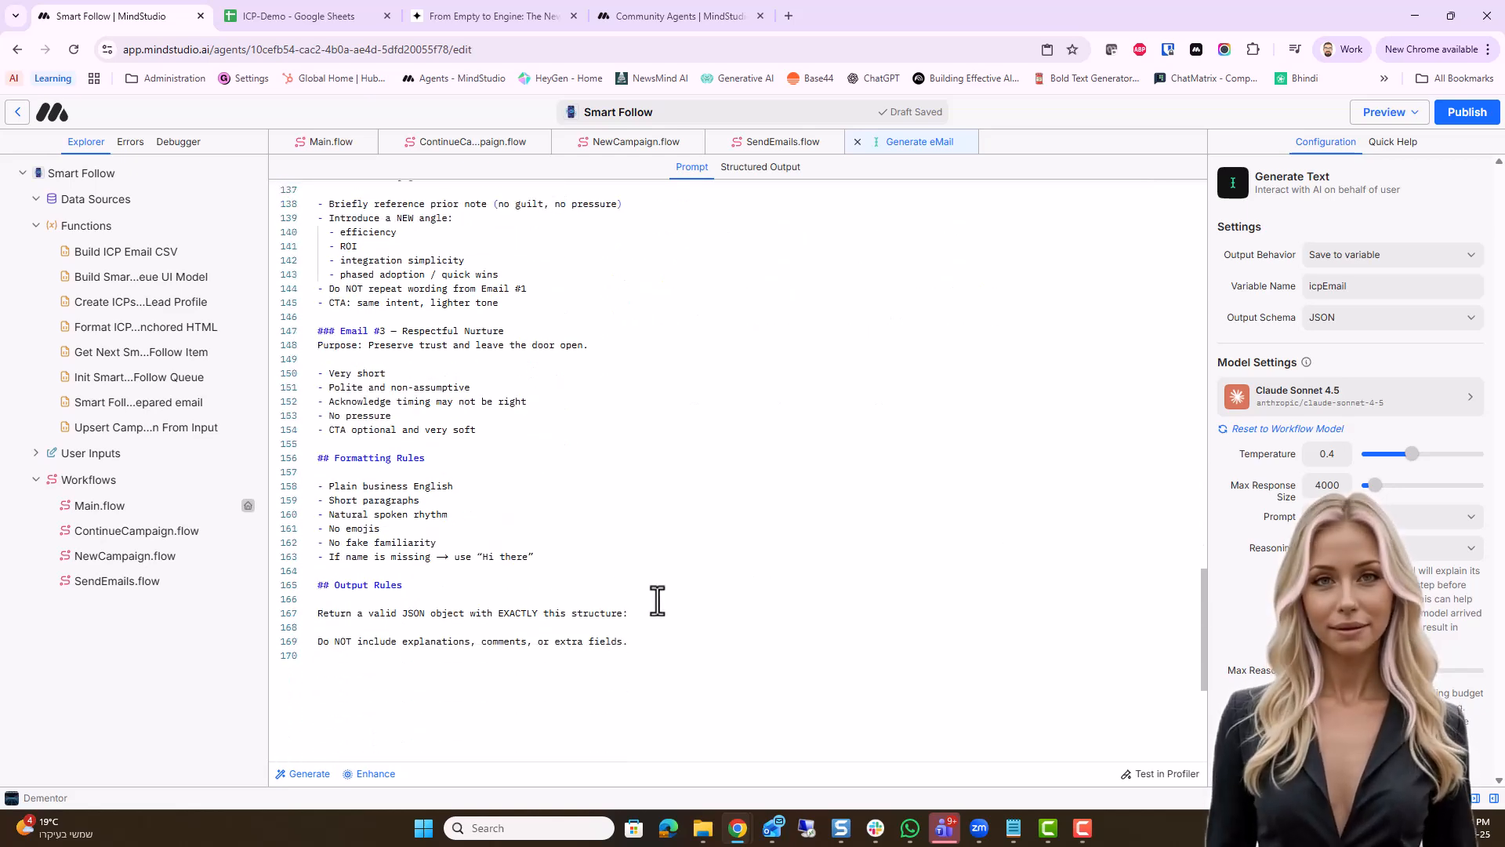
pyautogui.click(369, 613)
pyautogui.moveTo(369, 613); pyautogui.dragTo(463, 614)
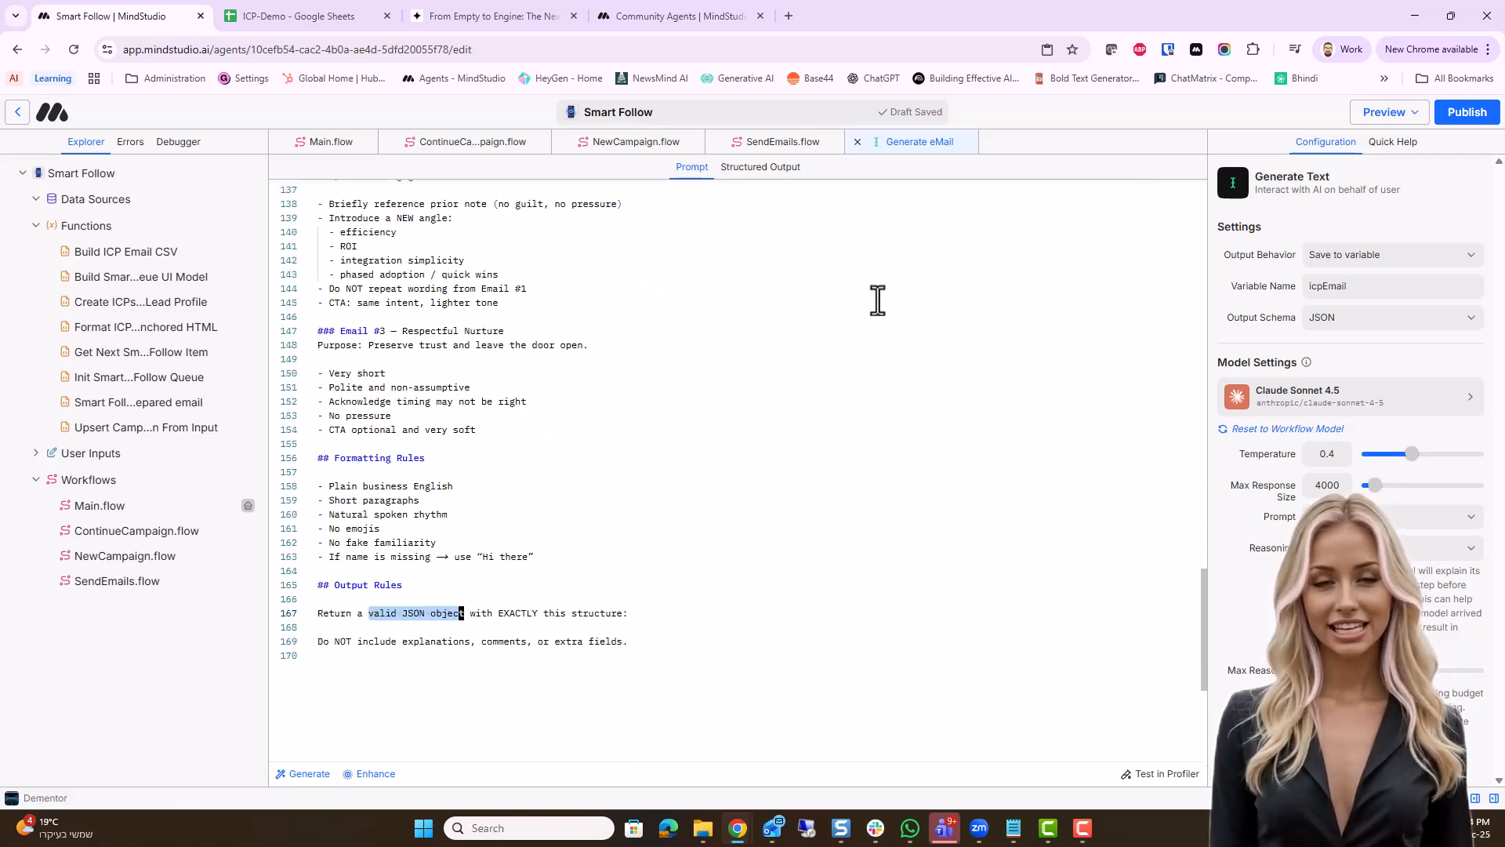
pyautogui.click(758, 168)
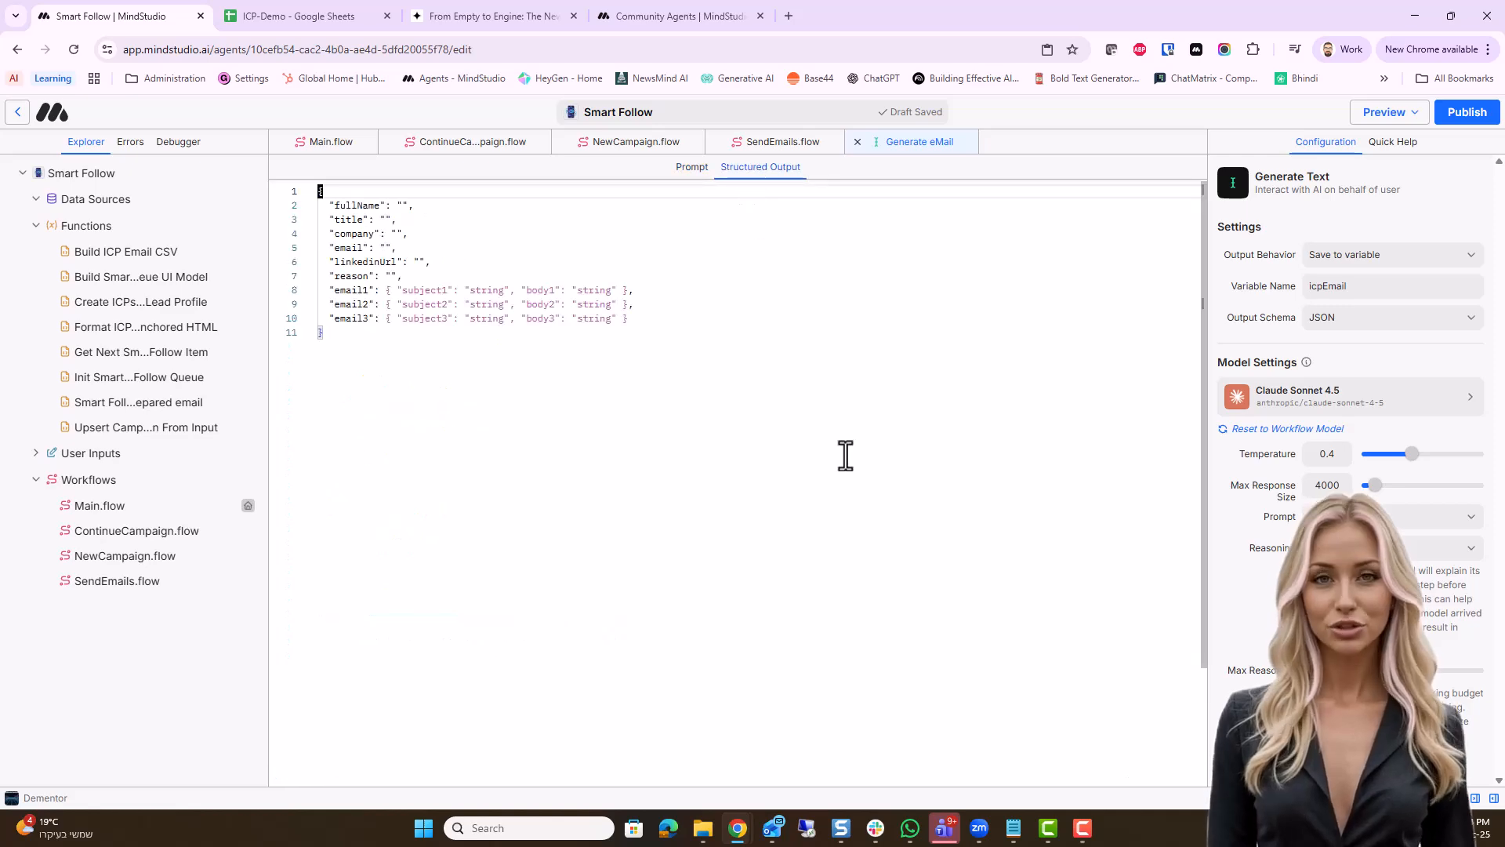
pyautogui.click(857, 141)
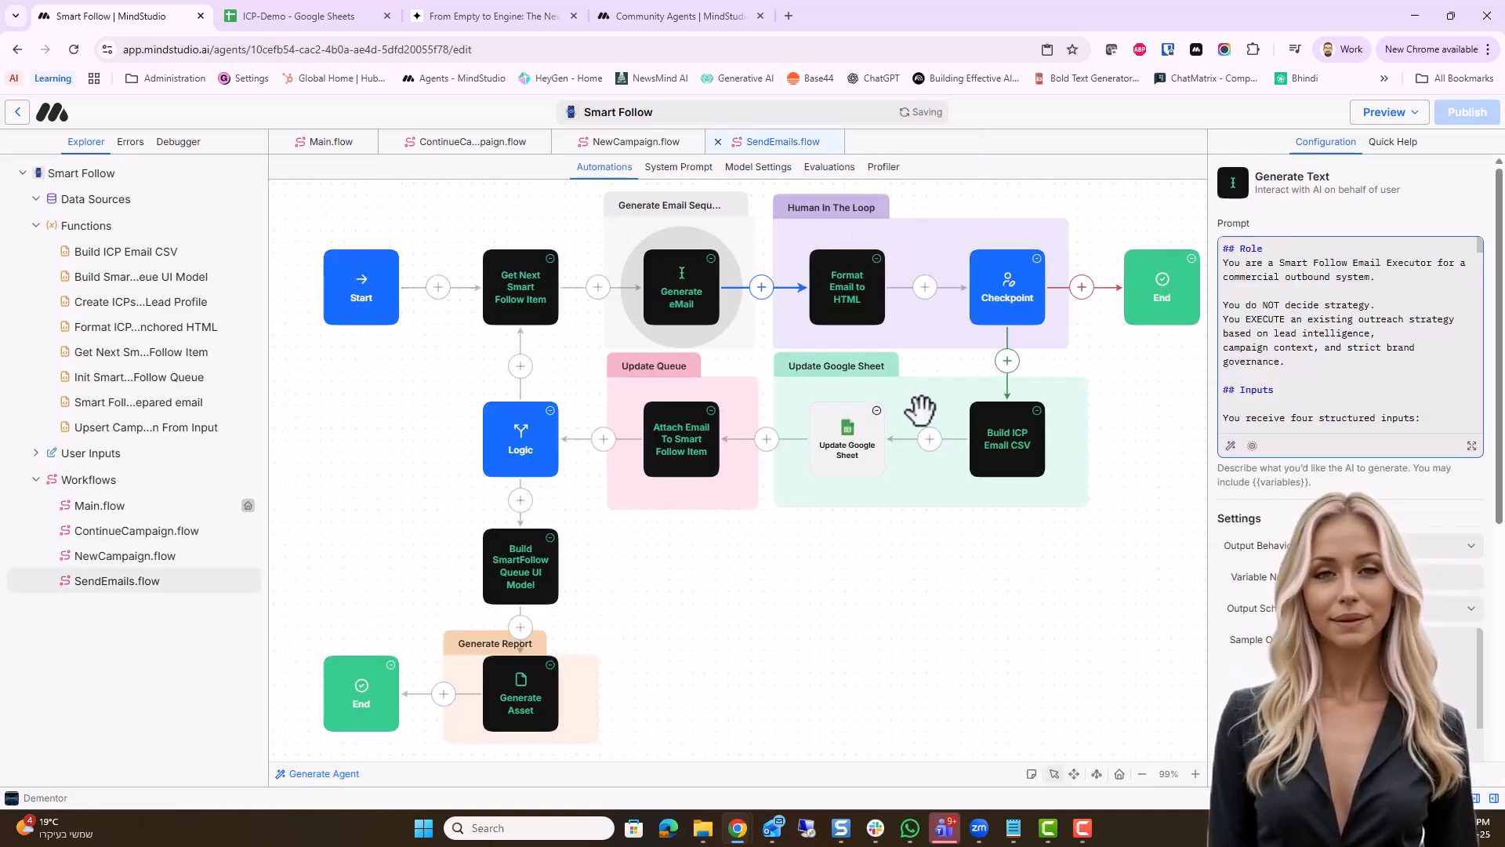
# Inspect the configuration of the Format Email to HTML and Checkpoint blocks in the Human In The Loop section
pyautogui.click(858, 287)
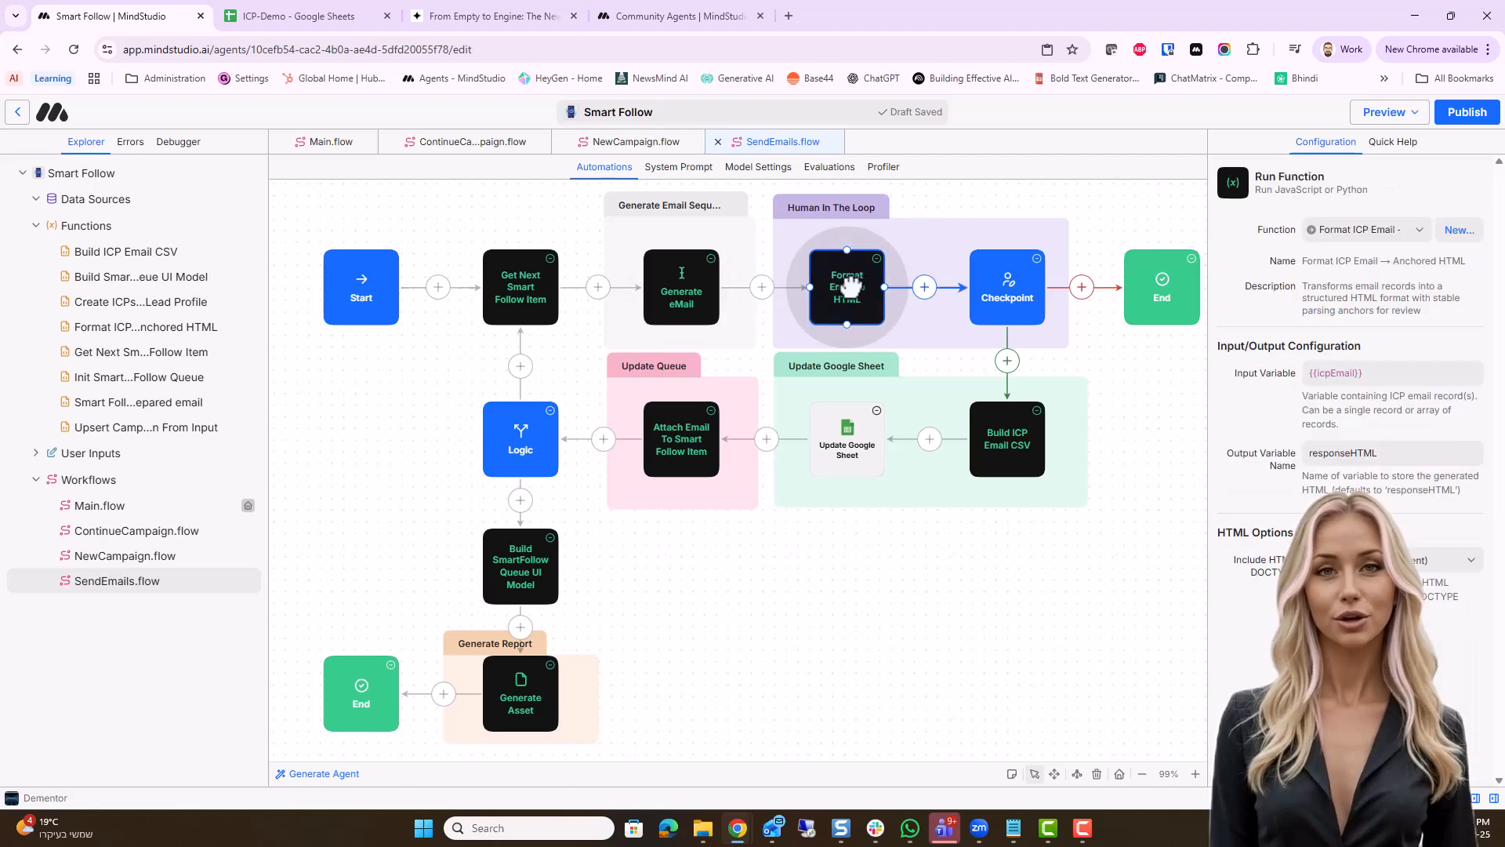
pyautogui.click(989, 280)
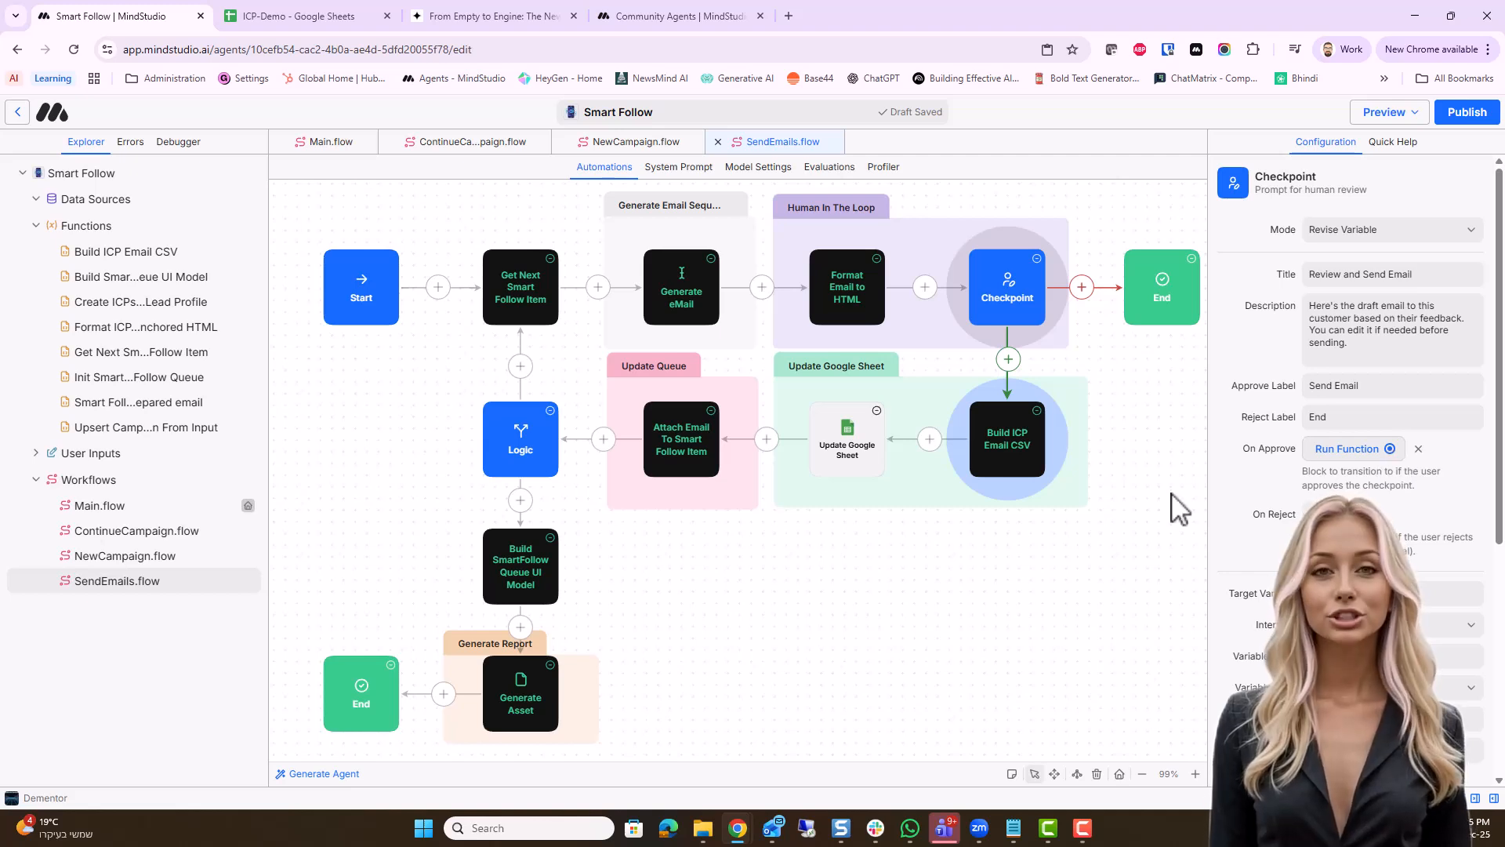
# Clear the spreadsheet on the Update Google Sheet block and choose the ICP-Demo file for it again
pyautogui.click(849, 441)
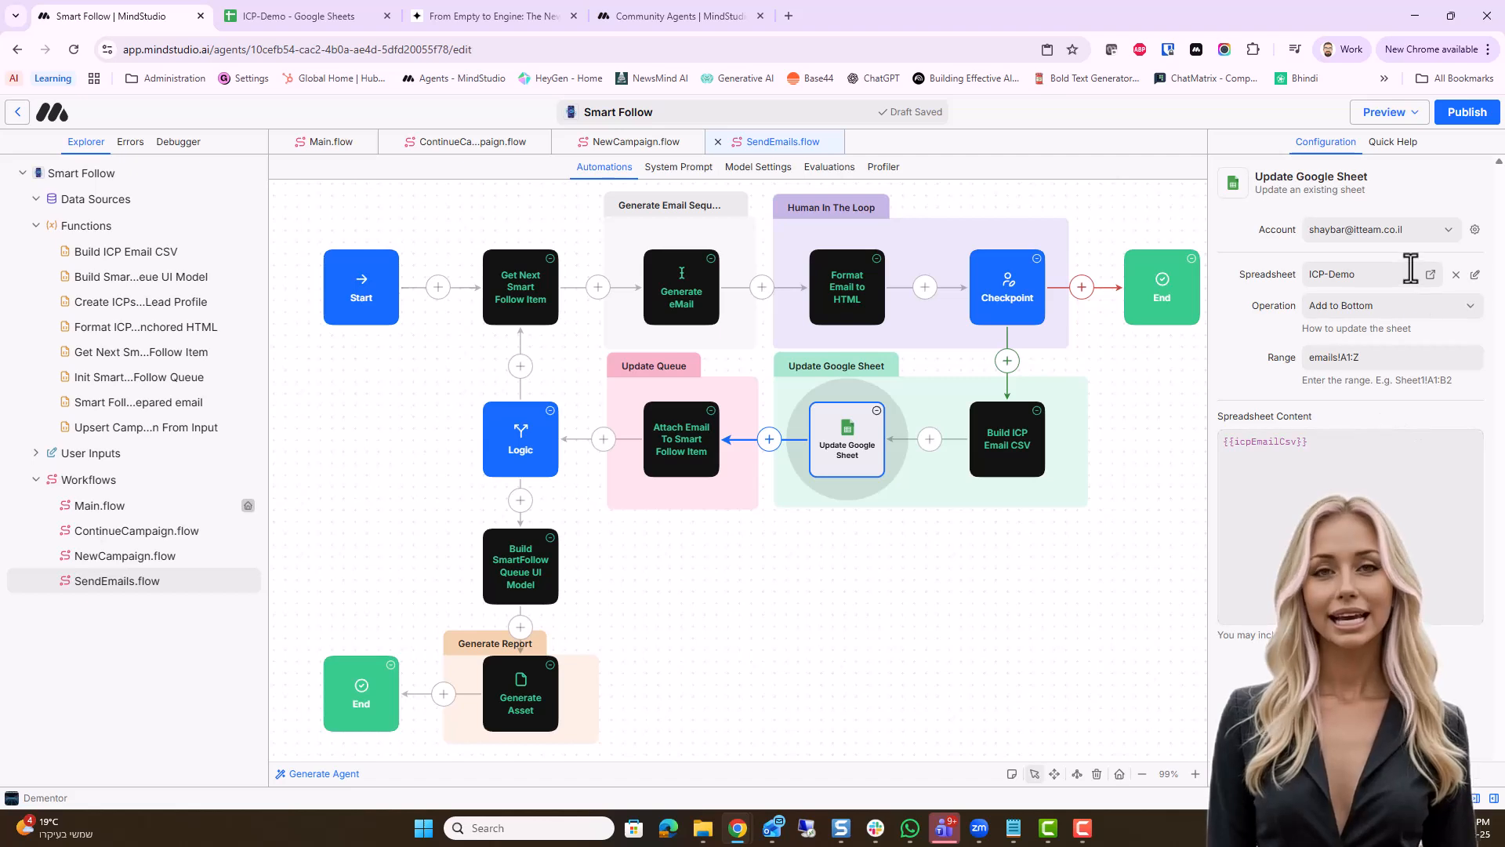
pyautogui.click(1457, 275)
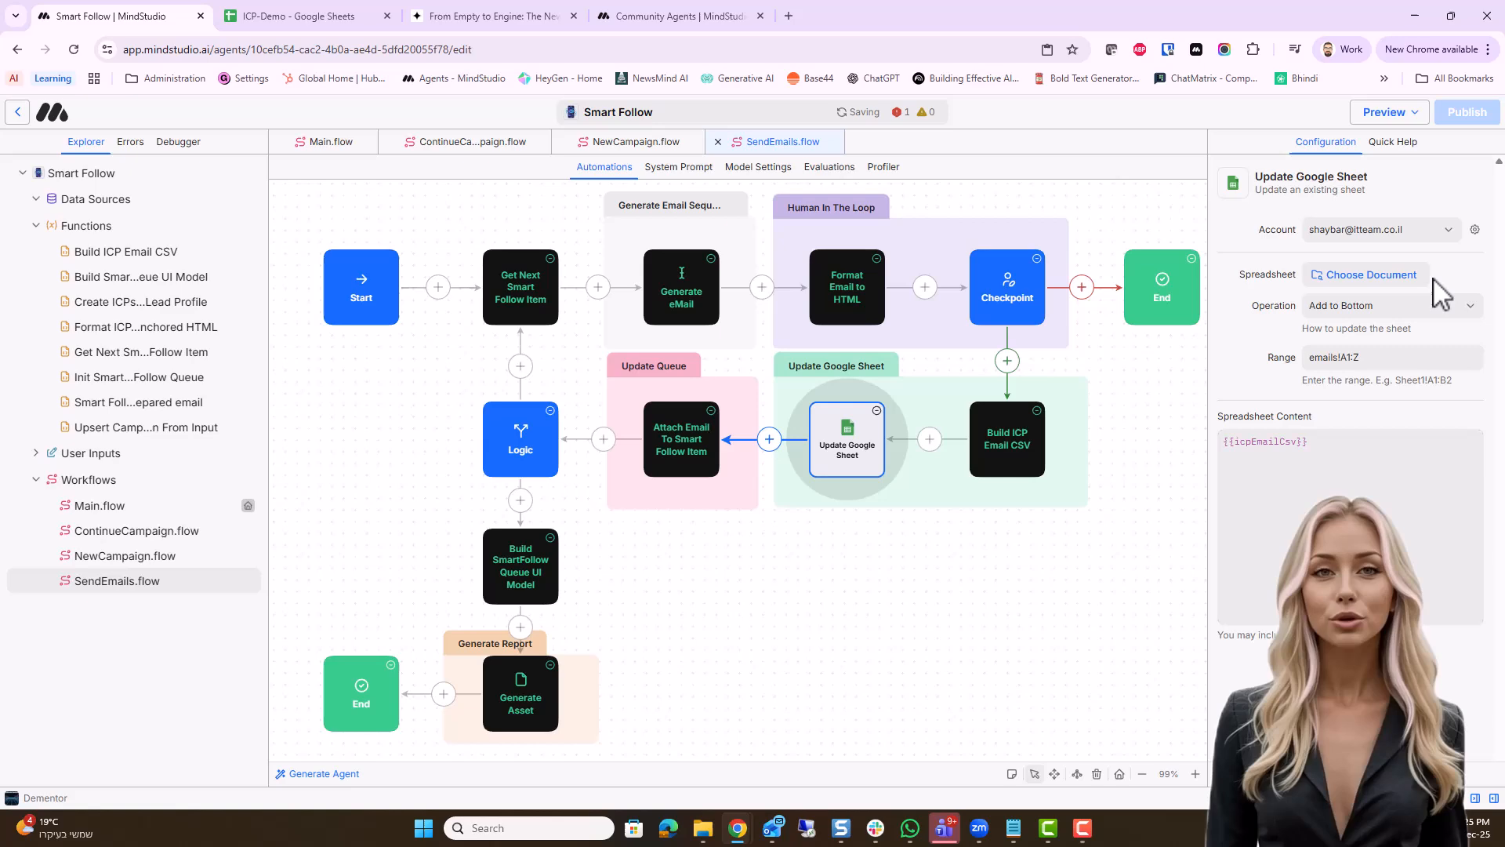
pyautogui.click(1371, 275)
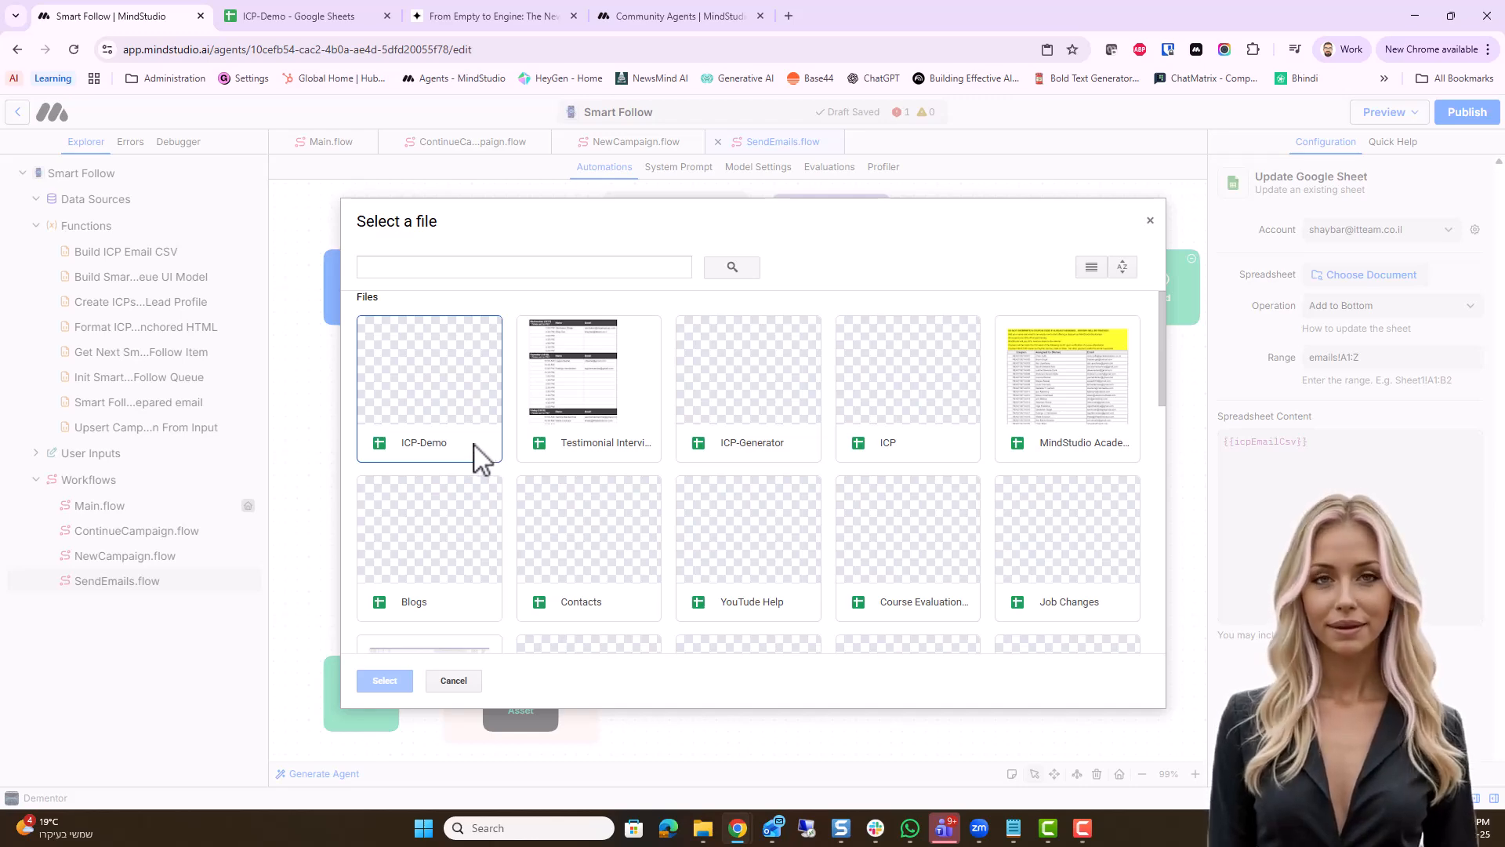
pyautogui.click(475, 454)
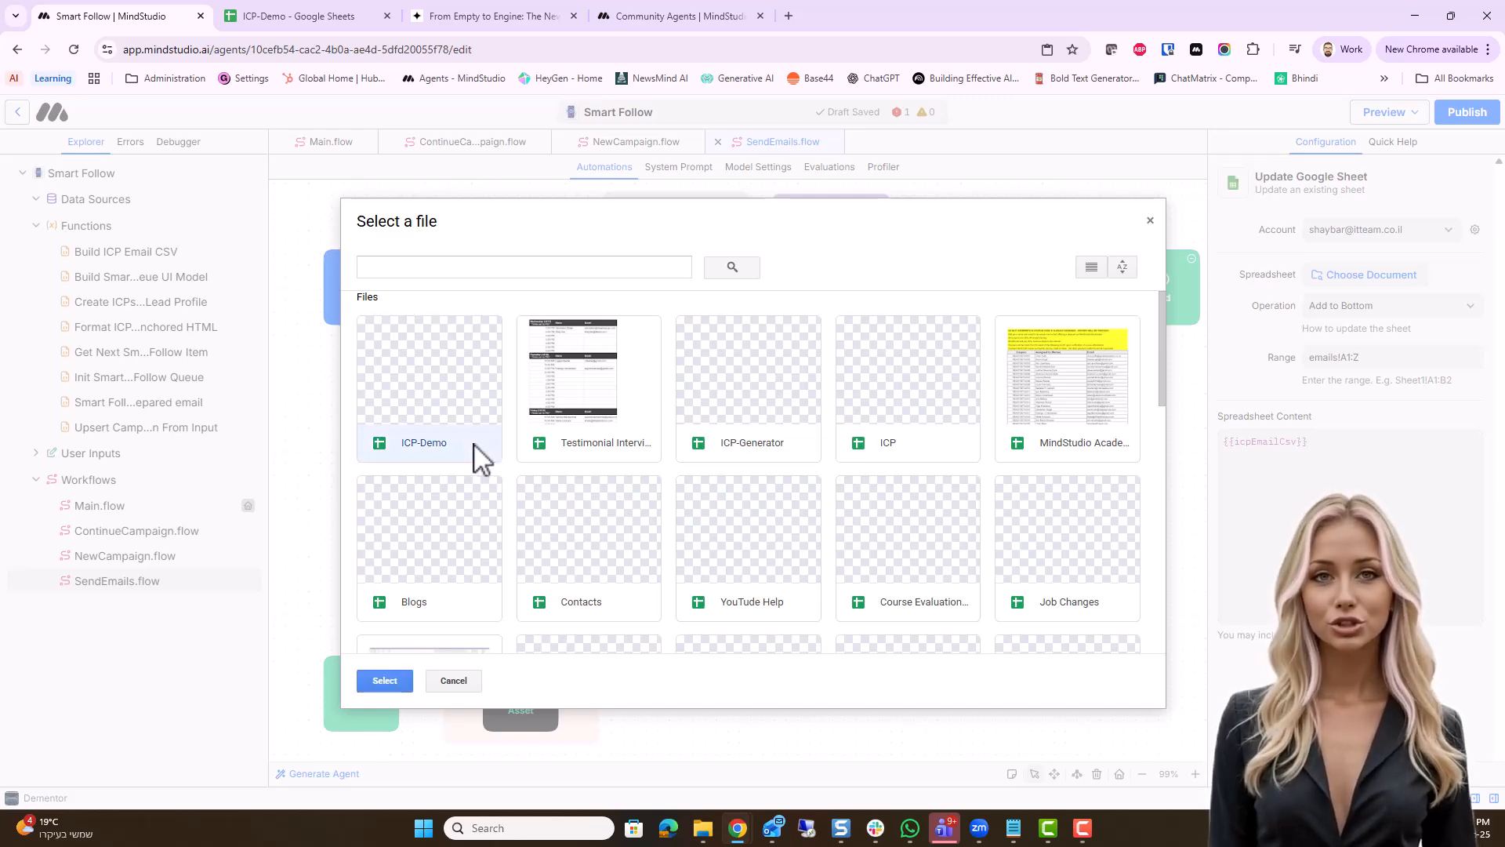
pyautogui.click(384, 680)
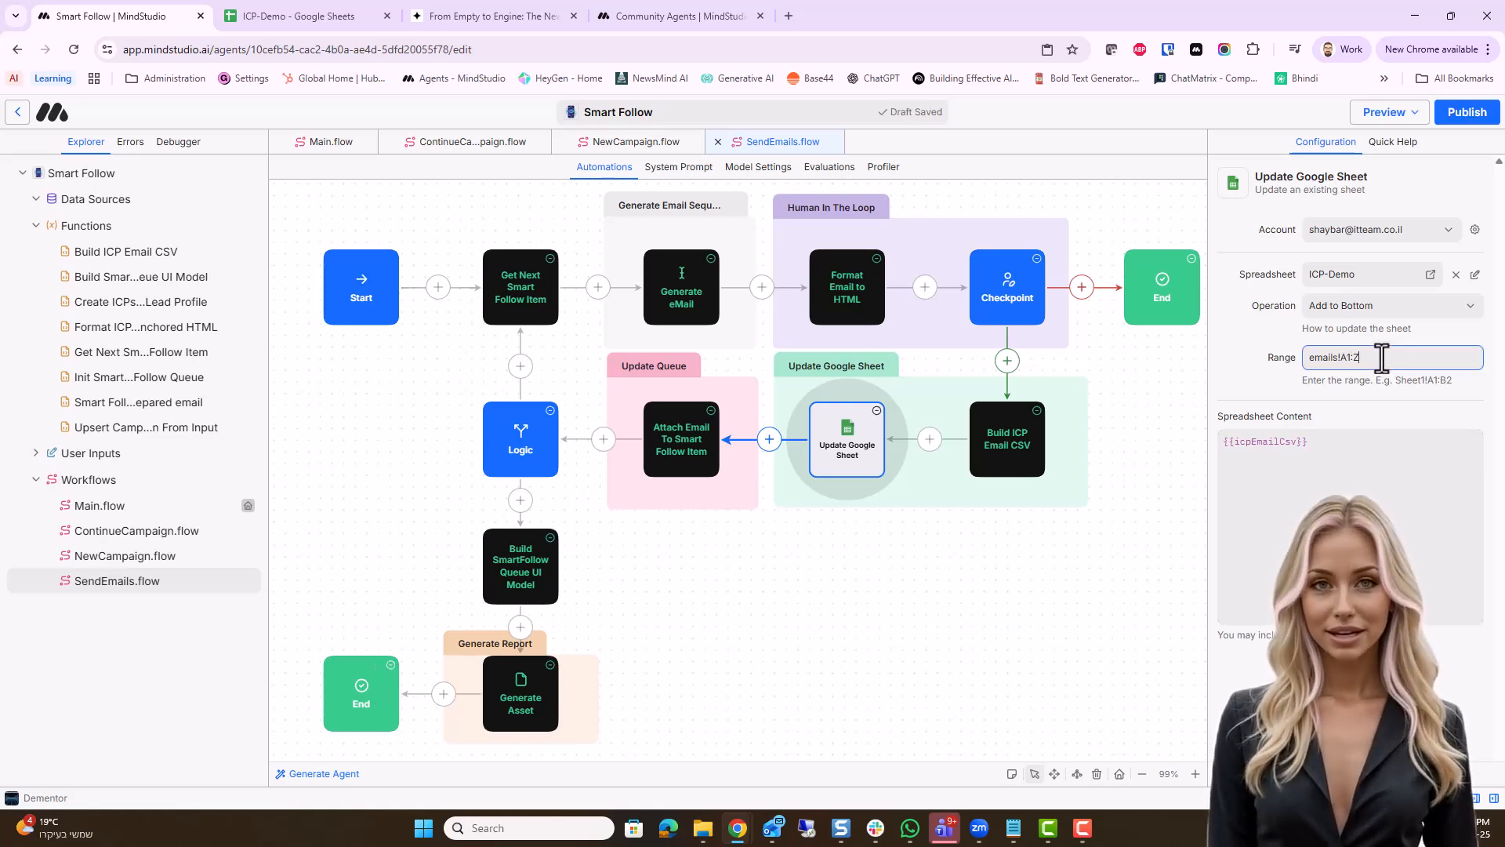
# Switch to the ICP-Demo spreadsheet in Google Sheets and view its emails sheet
pyautogui.click(363, 22)
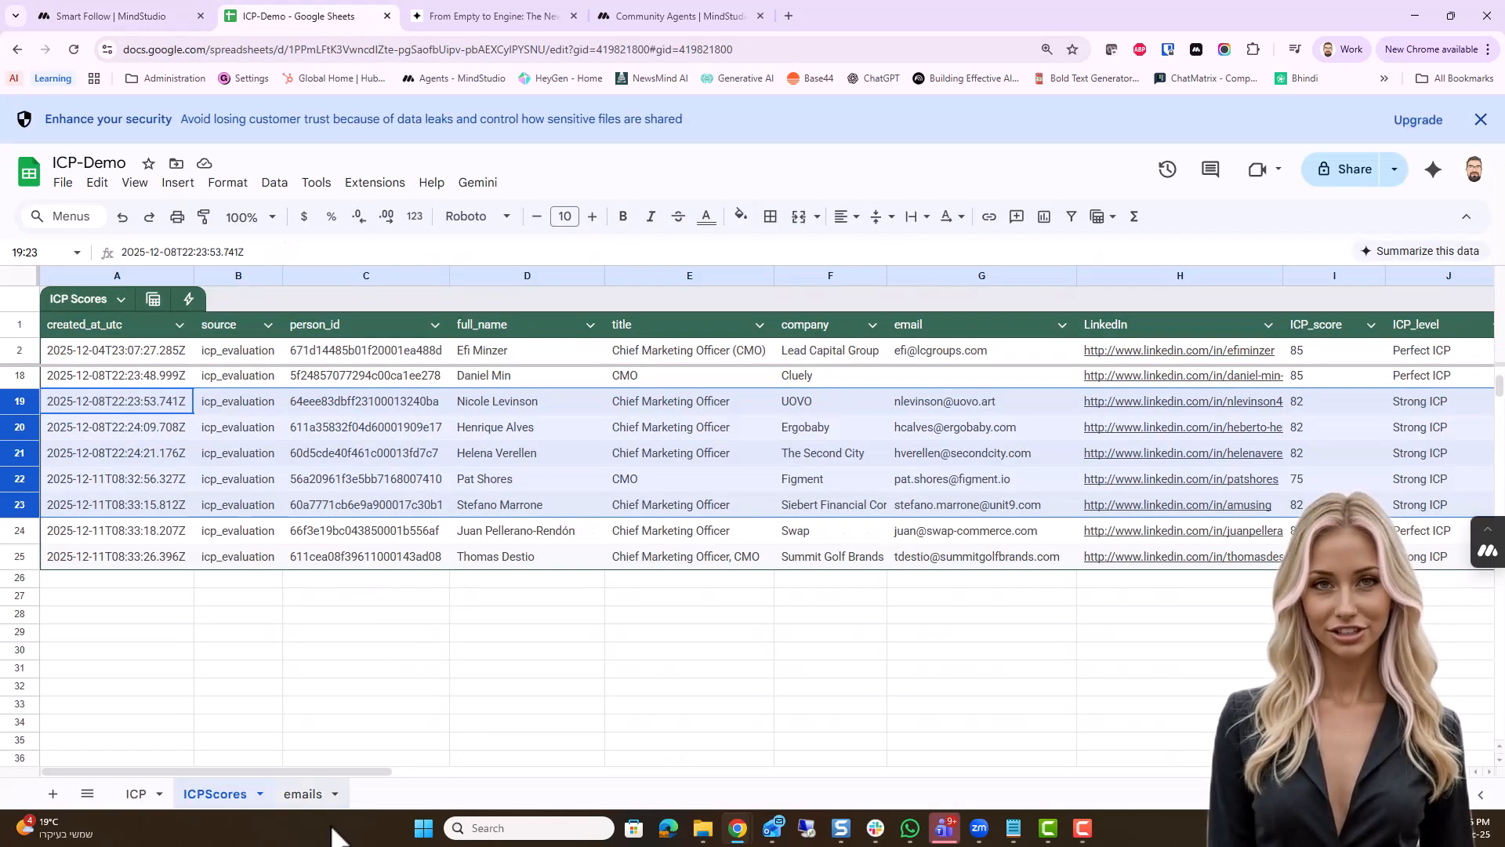
pyautogui.click(306, 794)
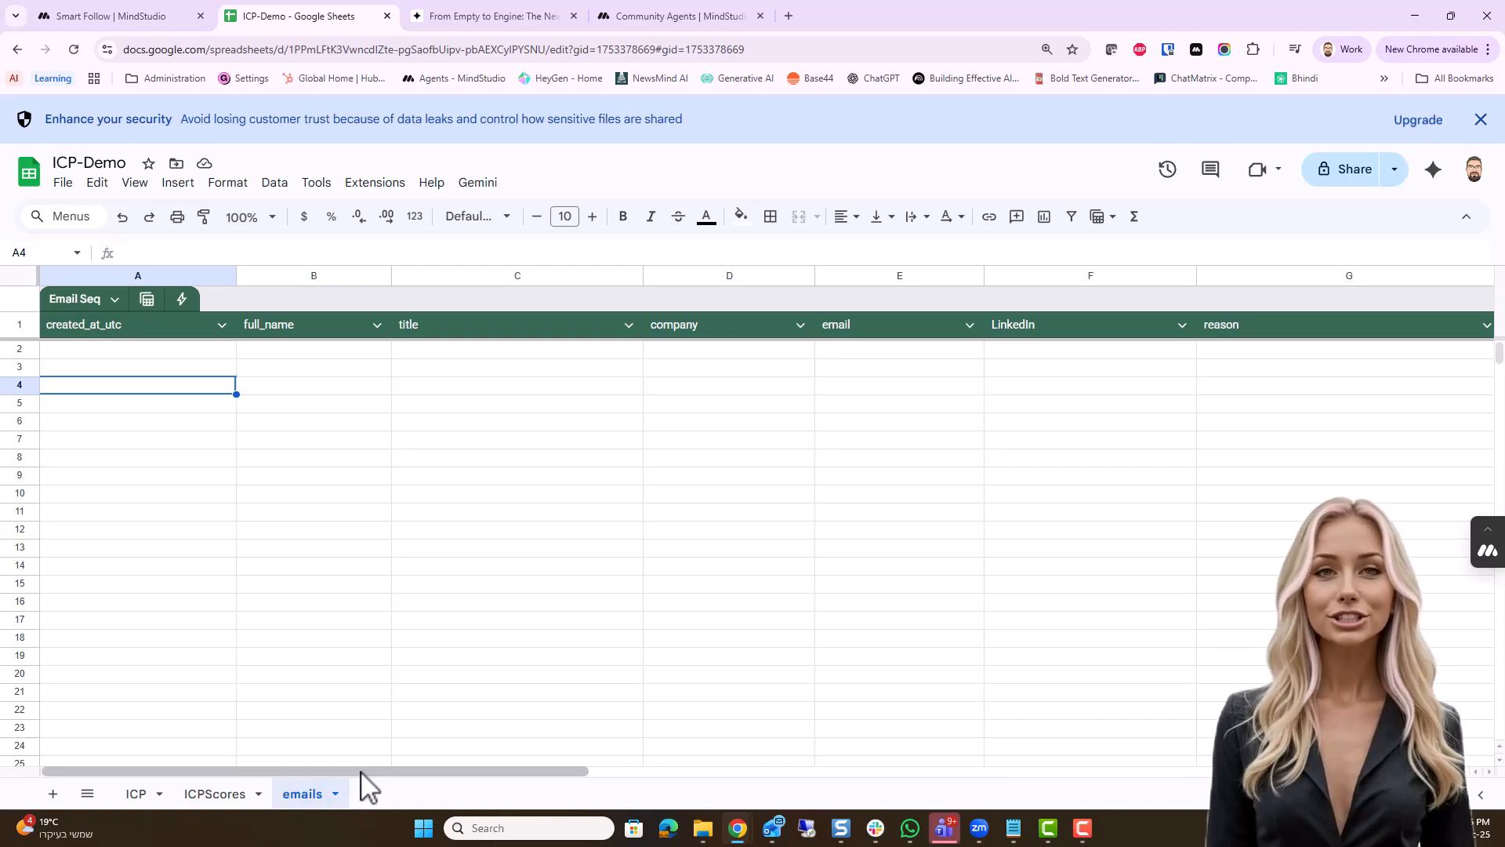
# Examine the remaining columns of the emails sheet in the ICP-Demo spreadsheet
pyautogui.moveTo(365, 772); pyautogui.dragTo(725, 804)
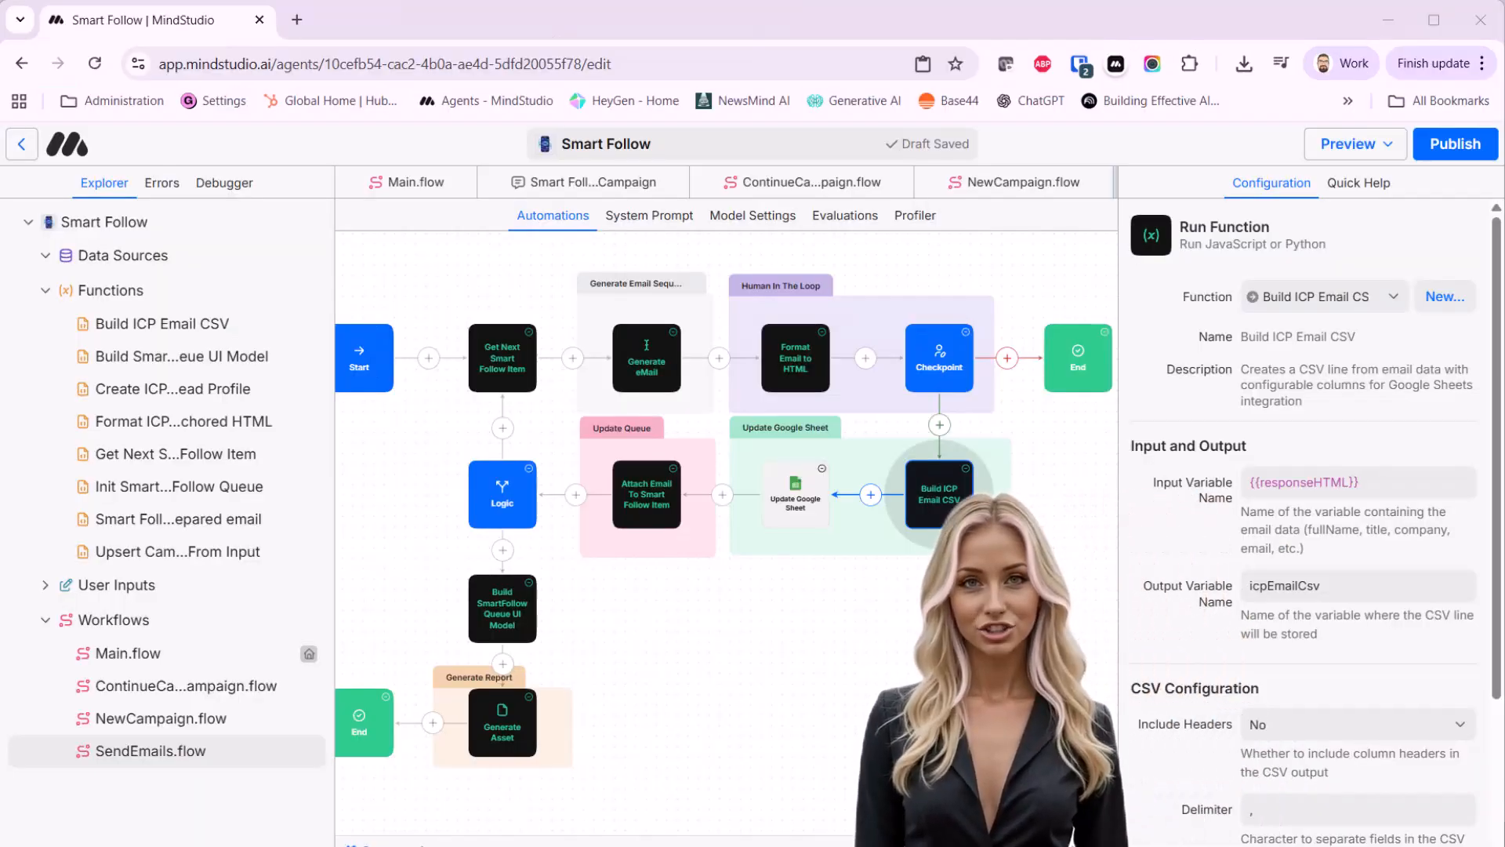
# Try Include Headers set to Yes on the Build ICP Email CSV block in MindStudio, and set it back to No
pyautogui.click(1462, 729)
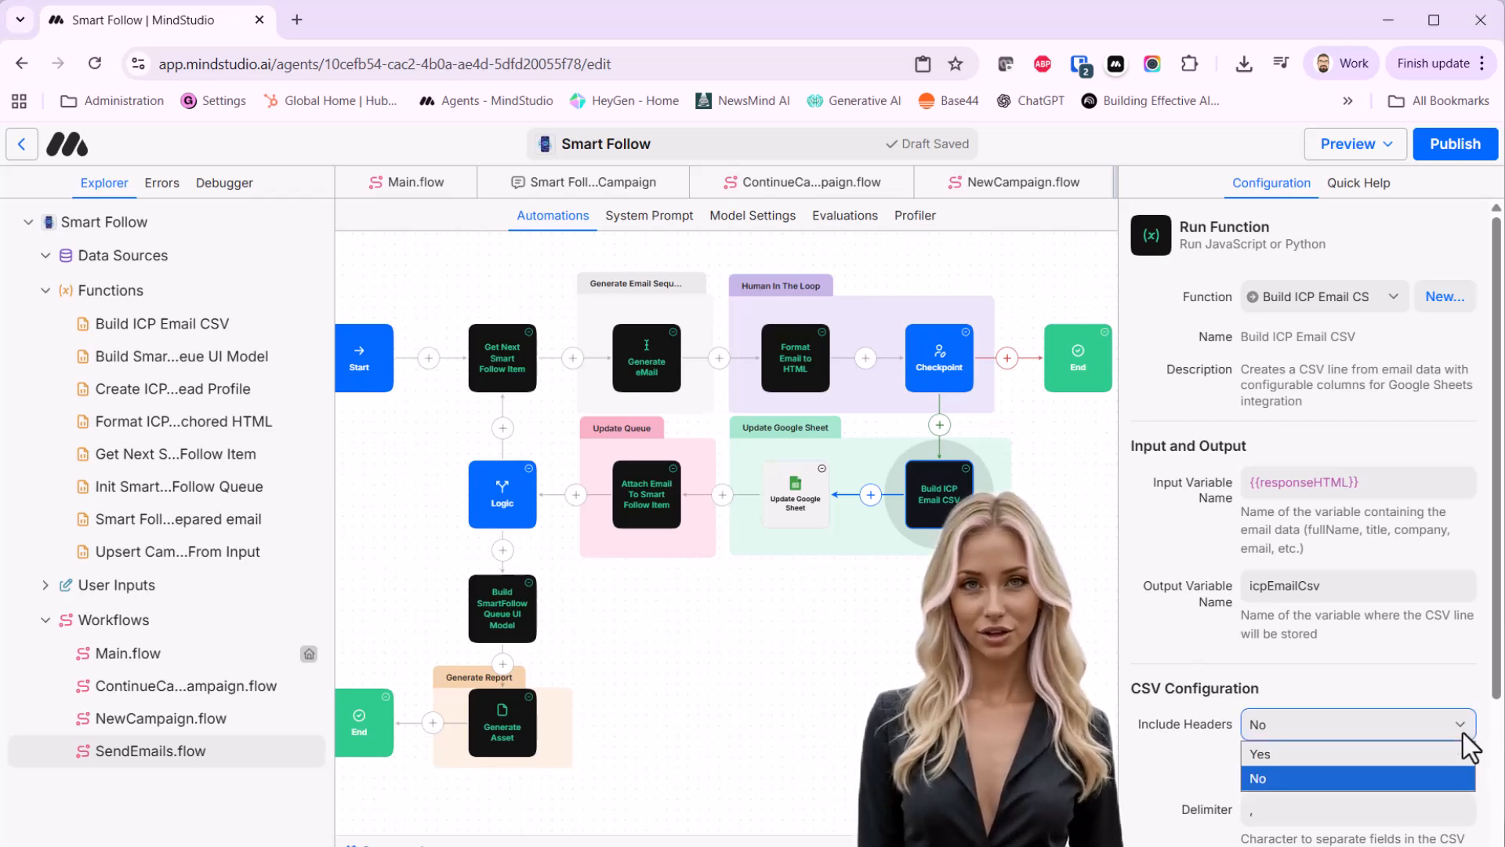
pyautogui.click(1380, 755)
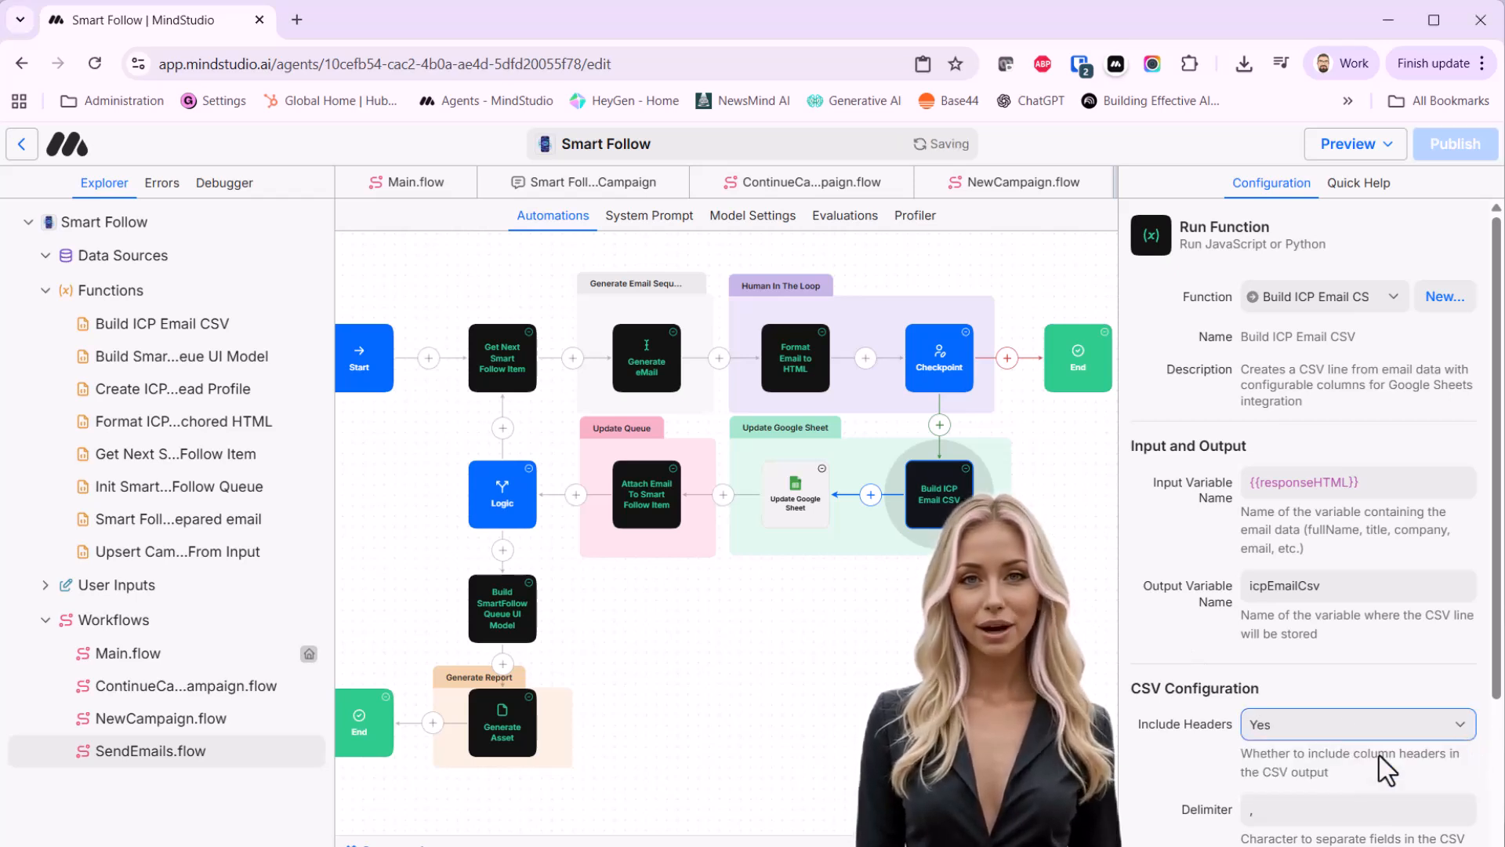
pyautogui.click(1422, 726)
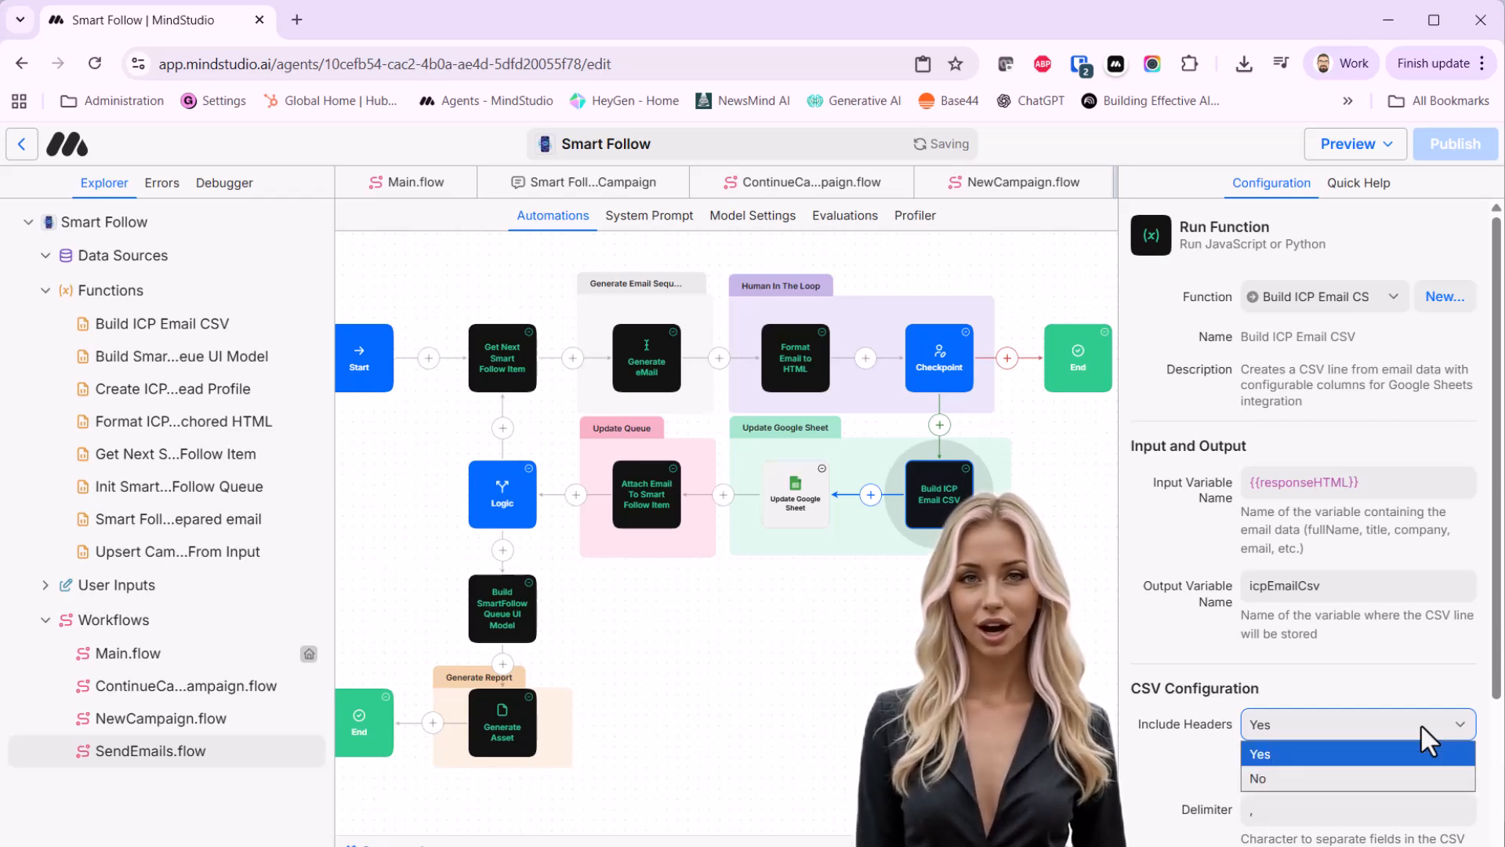
pyautogui.click(1344, 780)
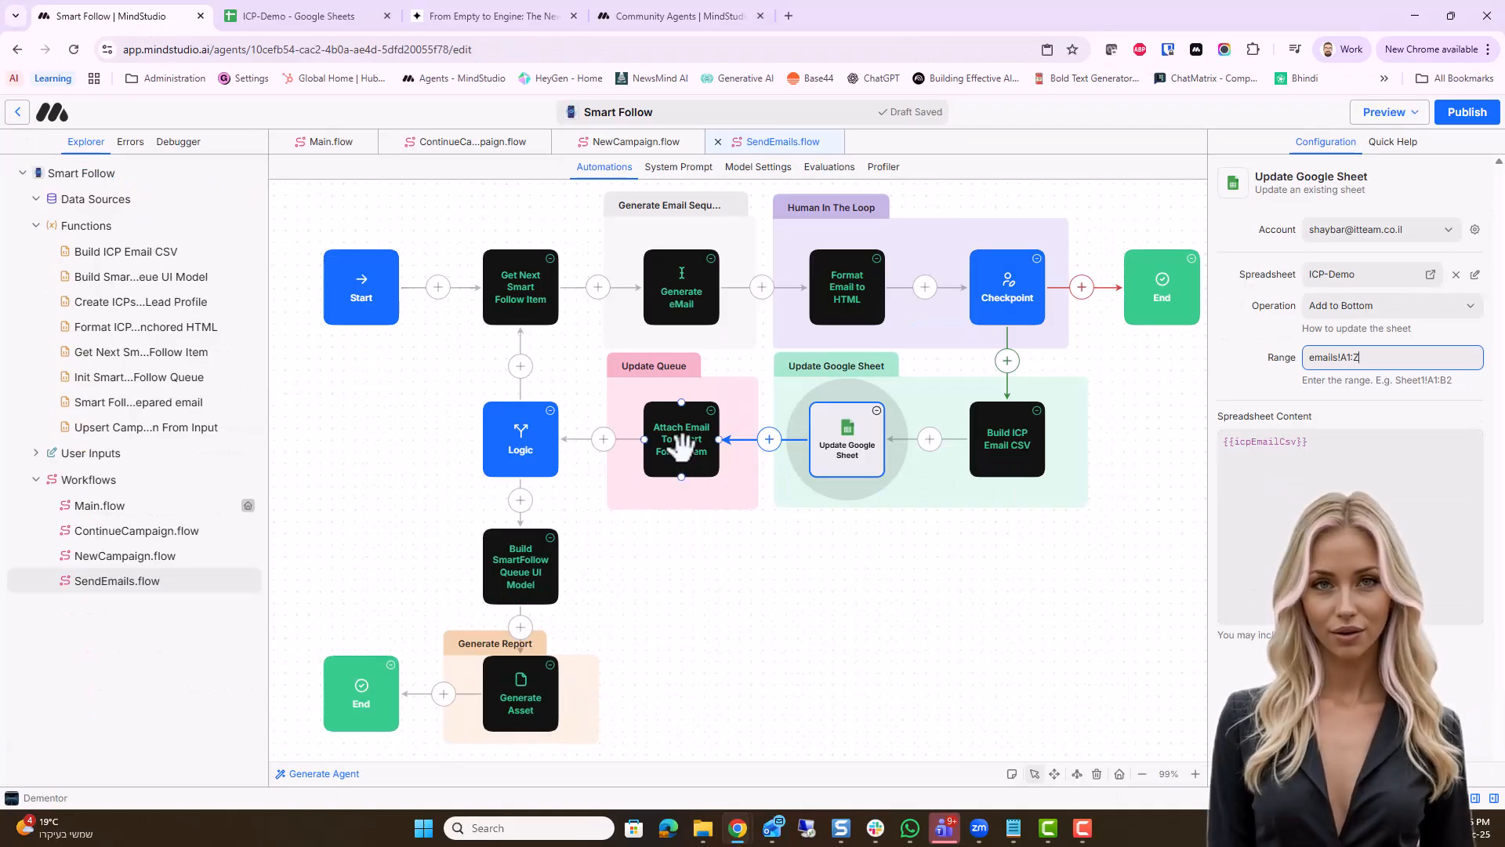
# Inspect the configuration of the Attach Email To Smart Follow Item, Logic, Generate Asset and final End blocks in SendEmails
pyautogui.click(682, 447)
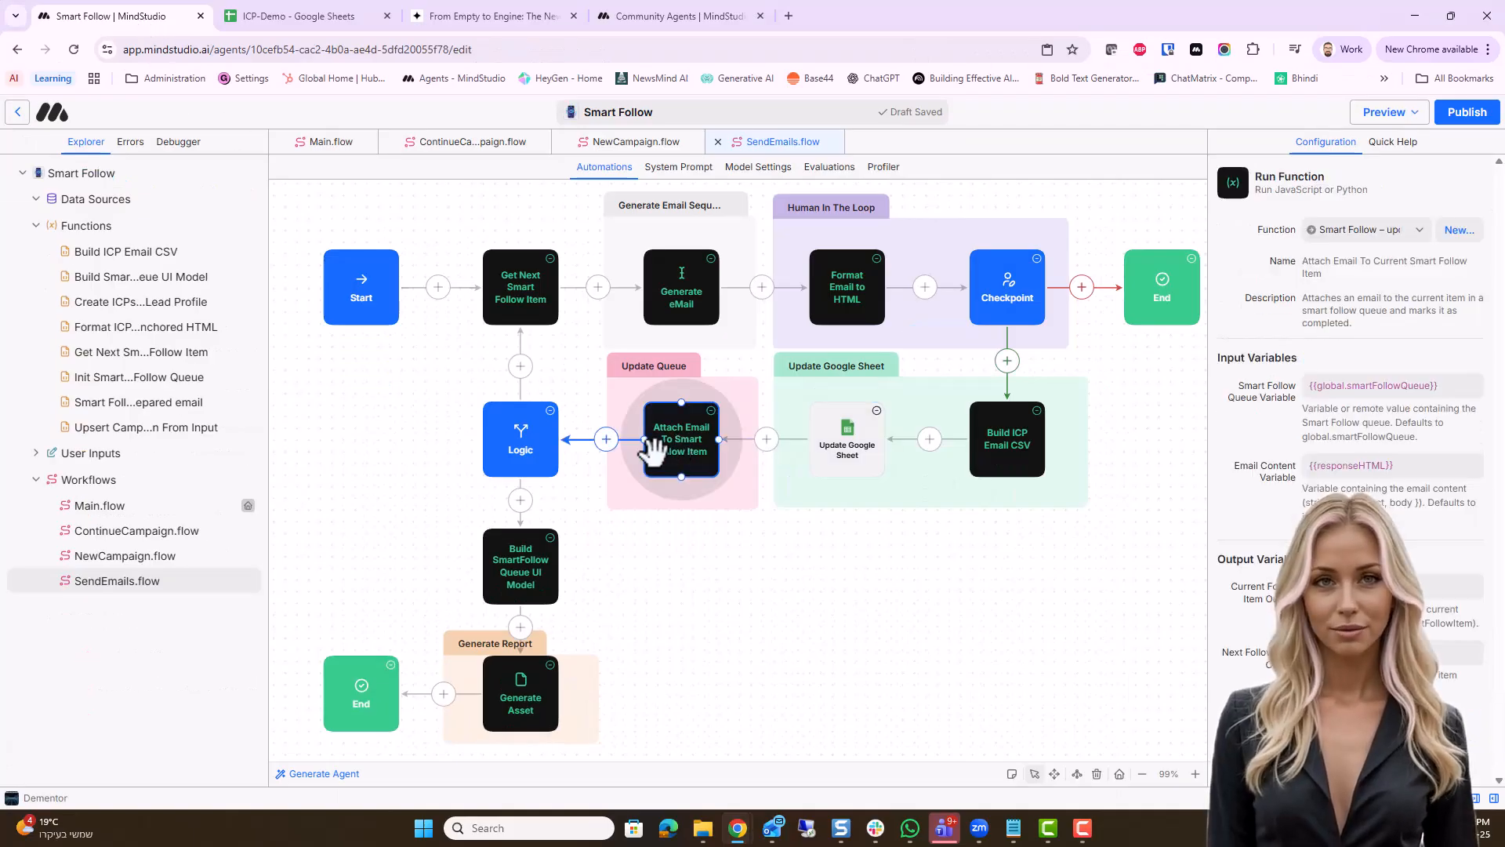
pyautogui.click(511, 427)
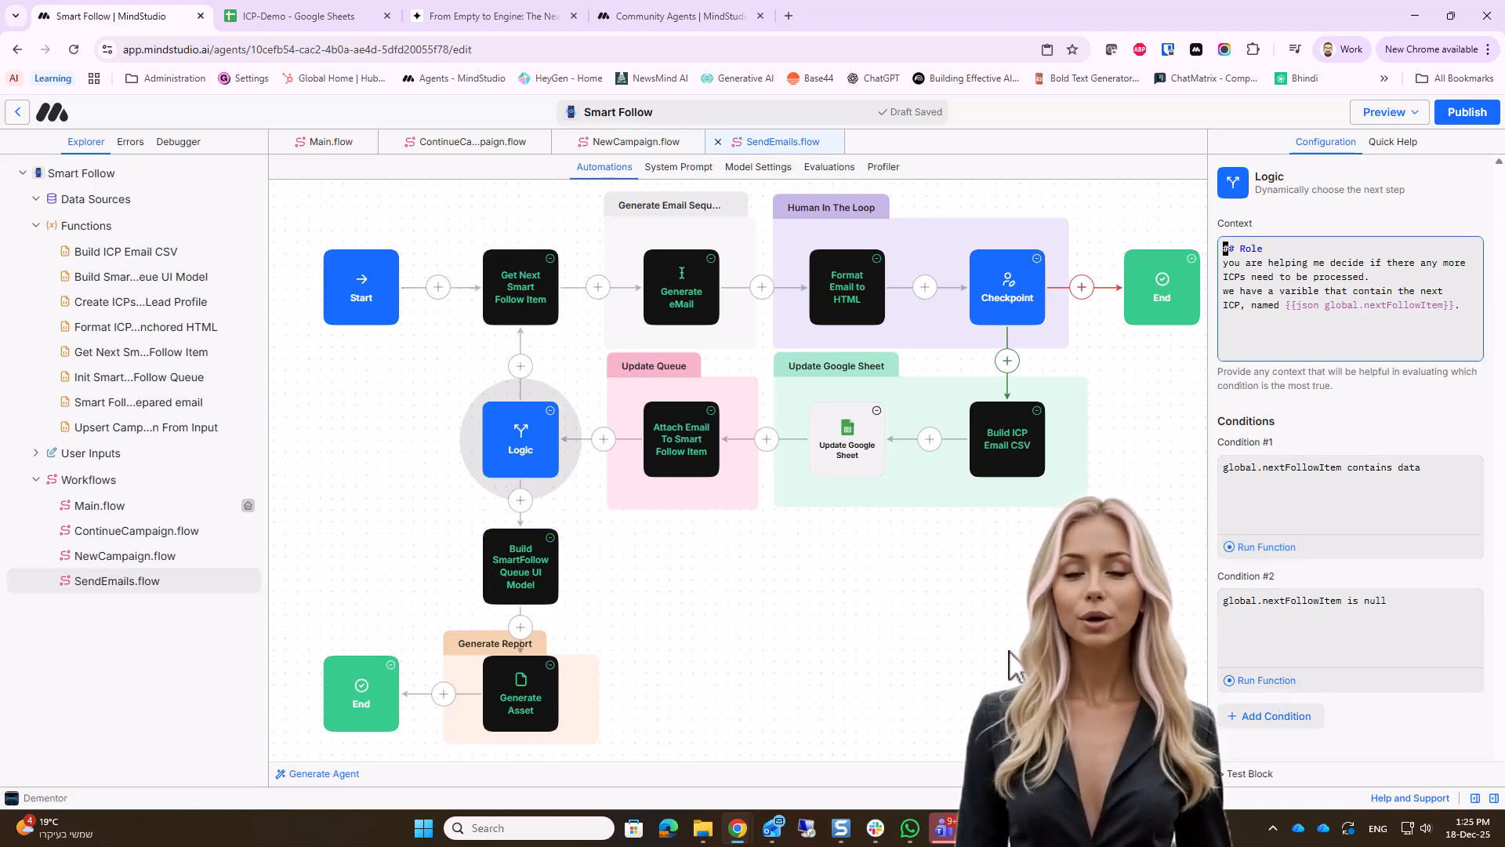
pyautogui.click(523, 691)
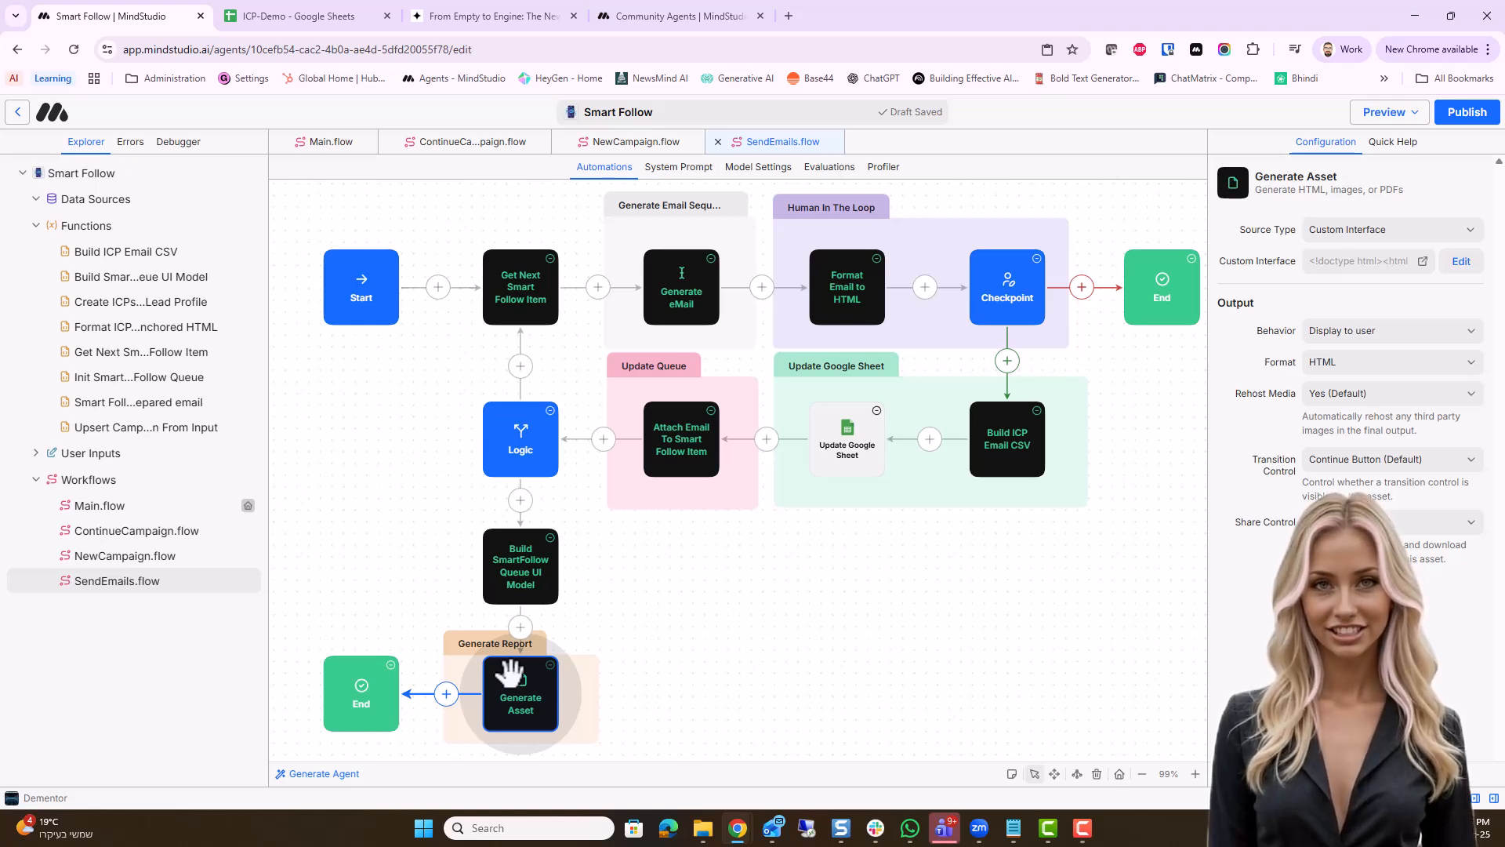
pyautogui.click(363, 693)
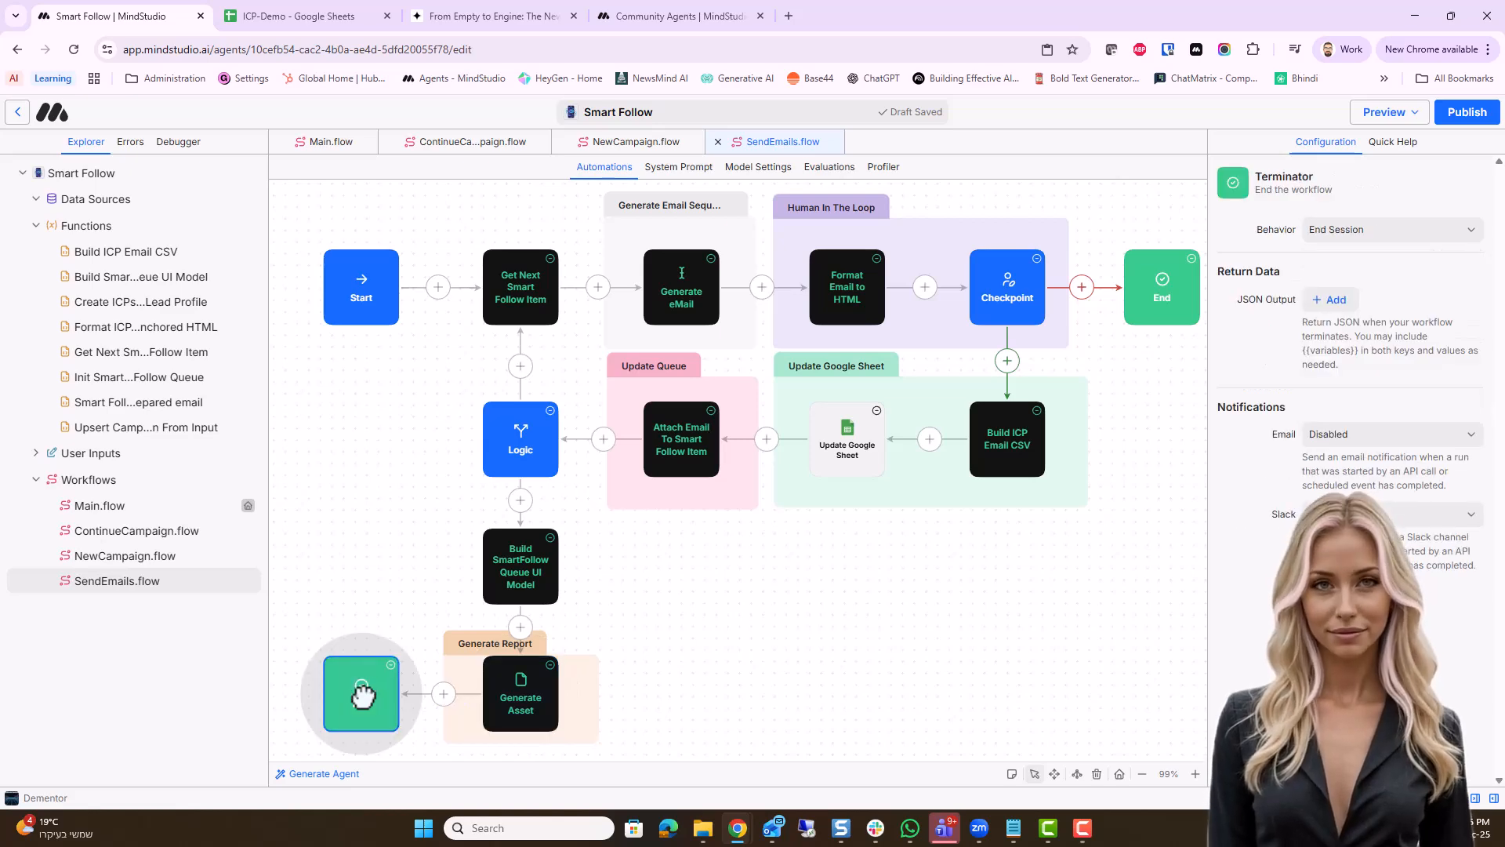
# Return to Main.flow and open the published Smart Follow agent
pyautogui.click(117, 506)
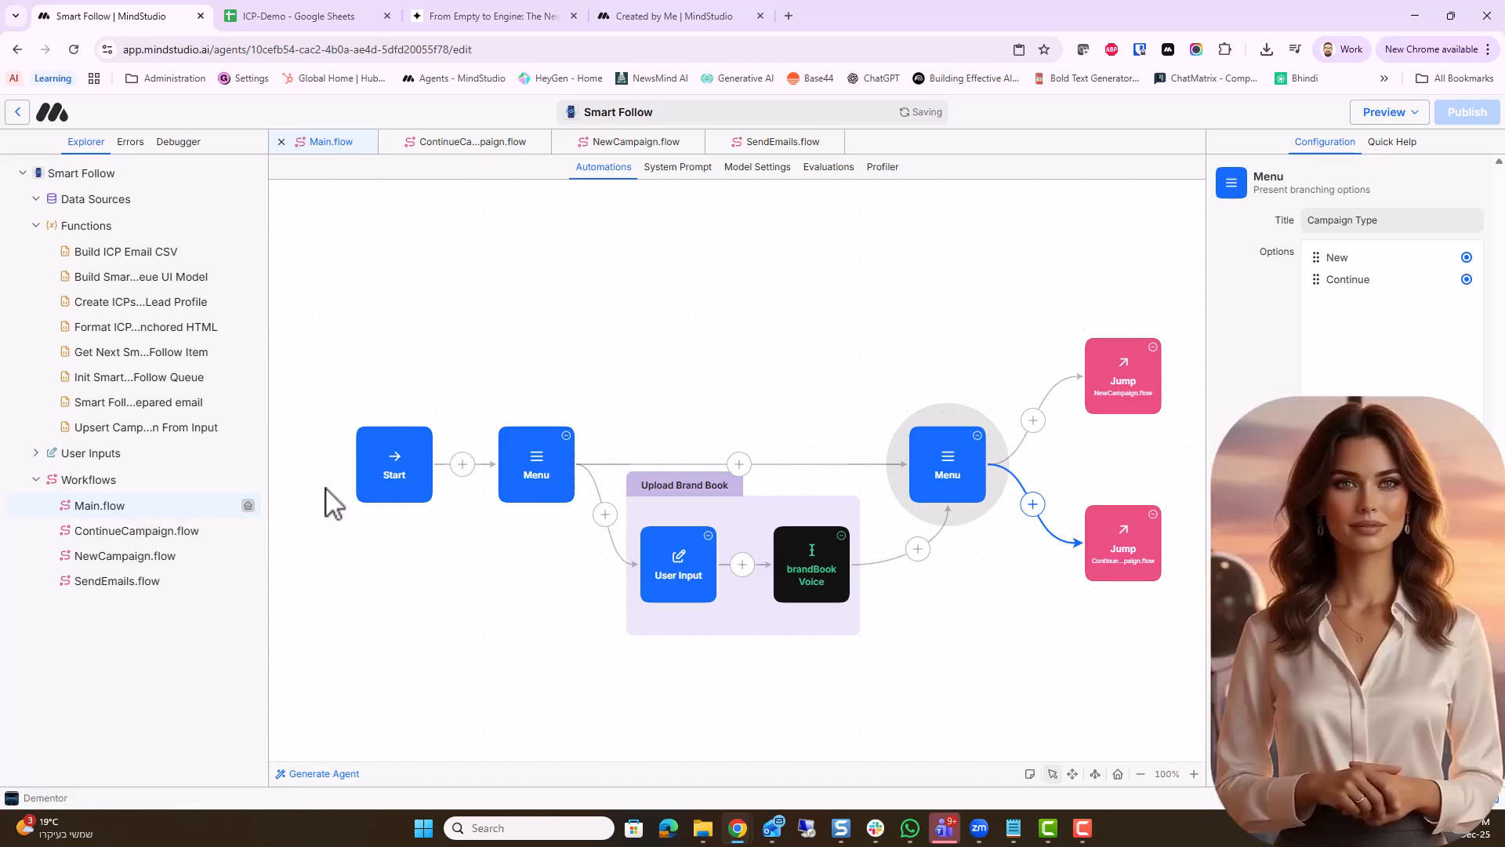
pyautogui.click(1402, 119)
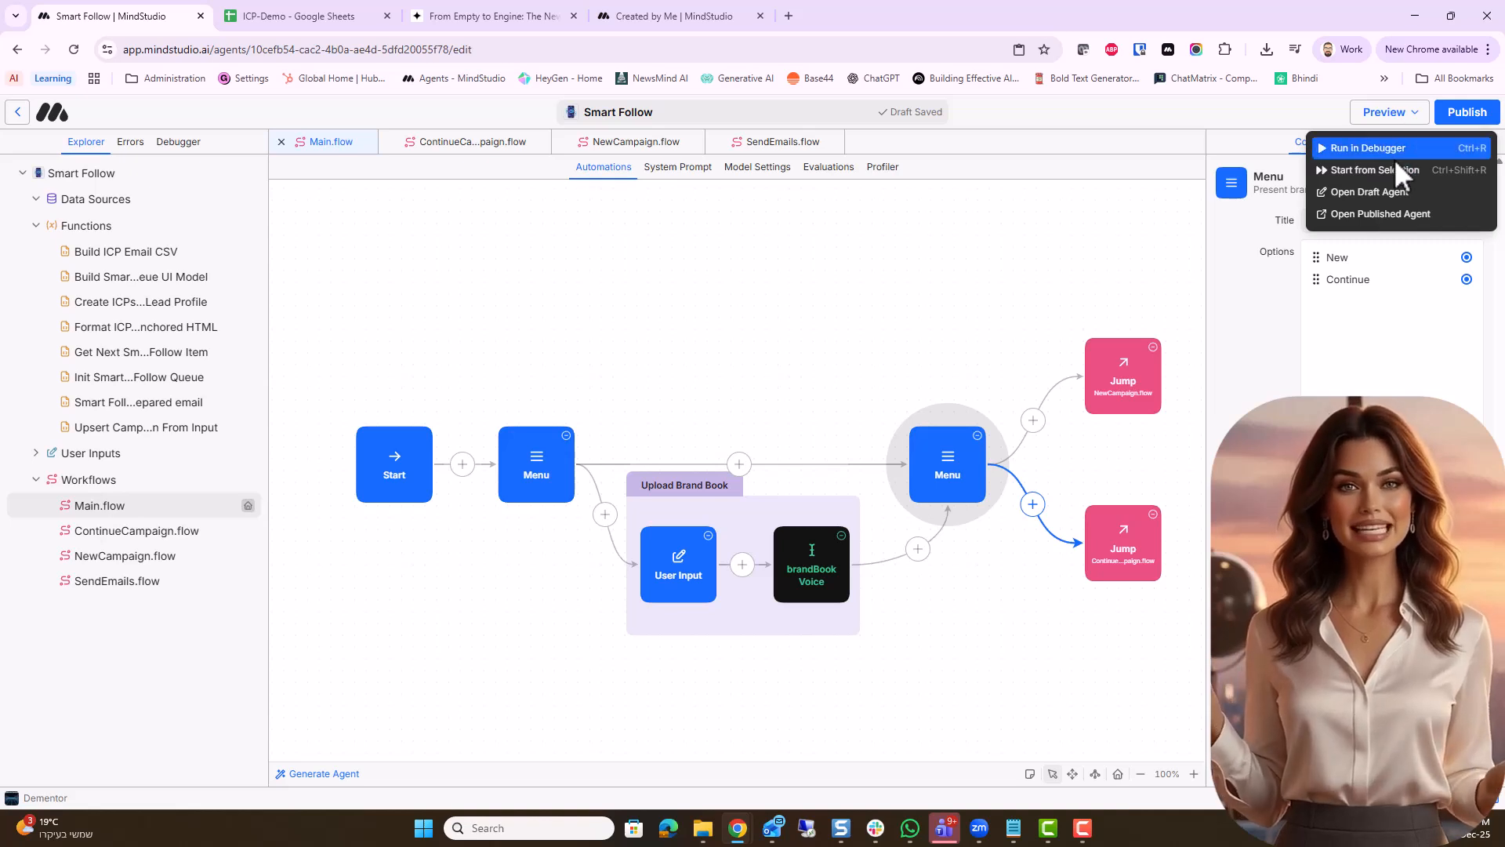
pyautogui.click(1394, 217)
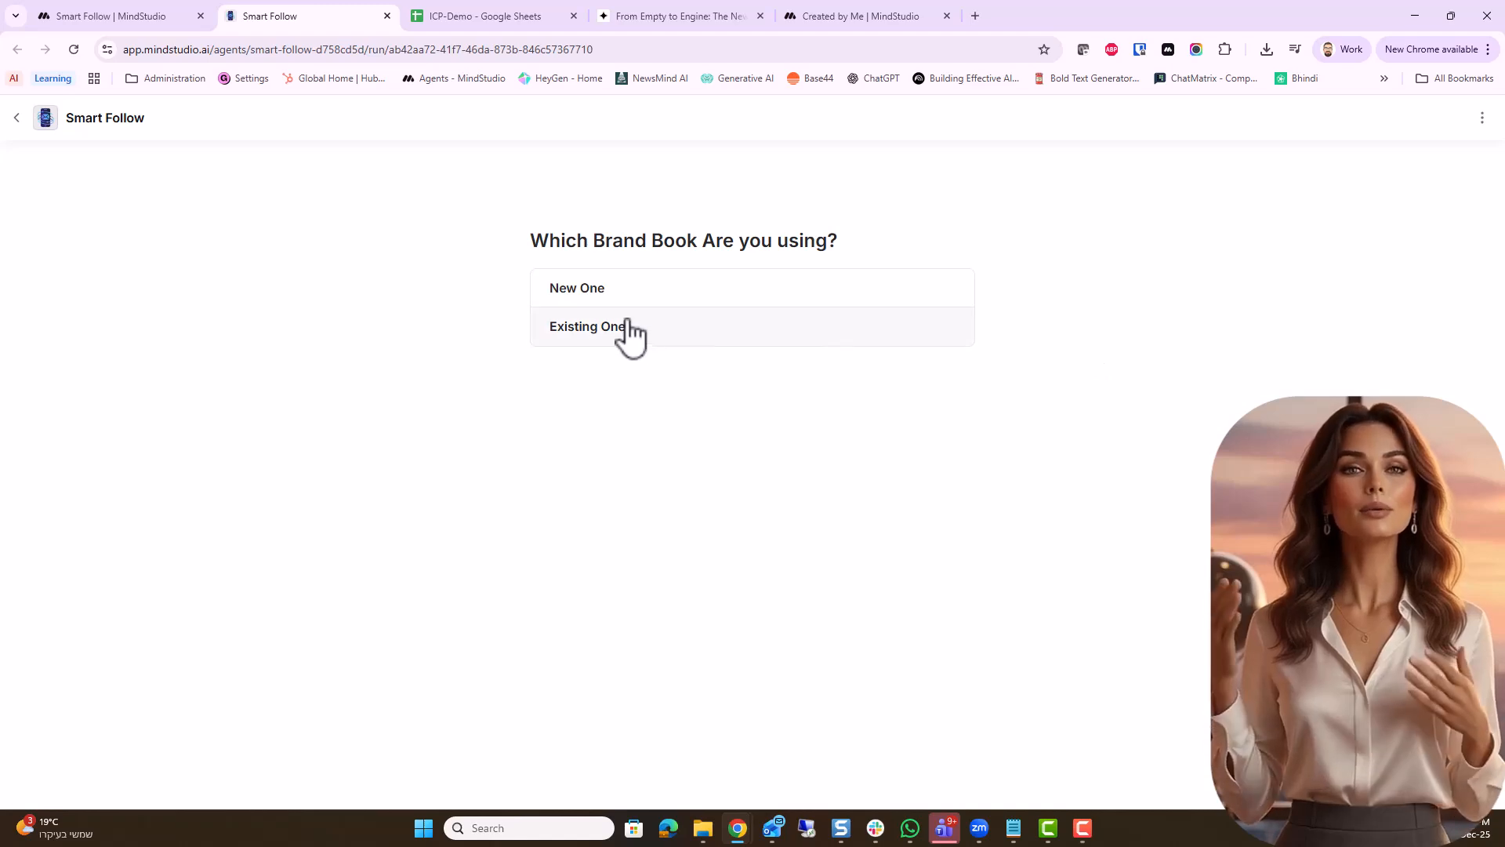
# Choose to use a new brand book, upload MindStudio Brand Book.pdf from Downloads and continue
pyautogui.click(575, 291)
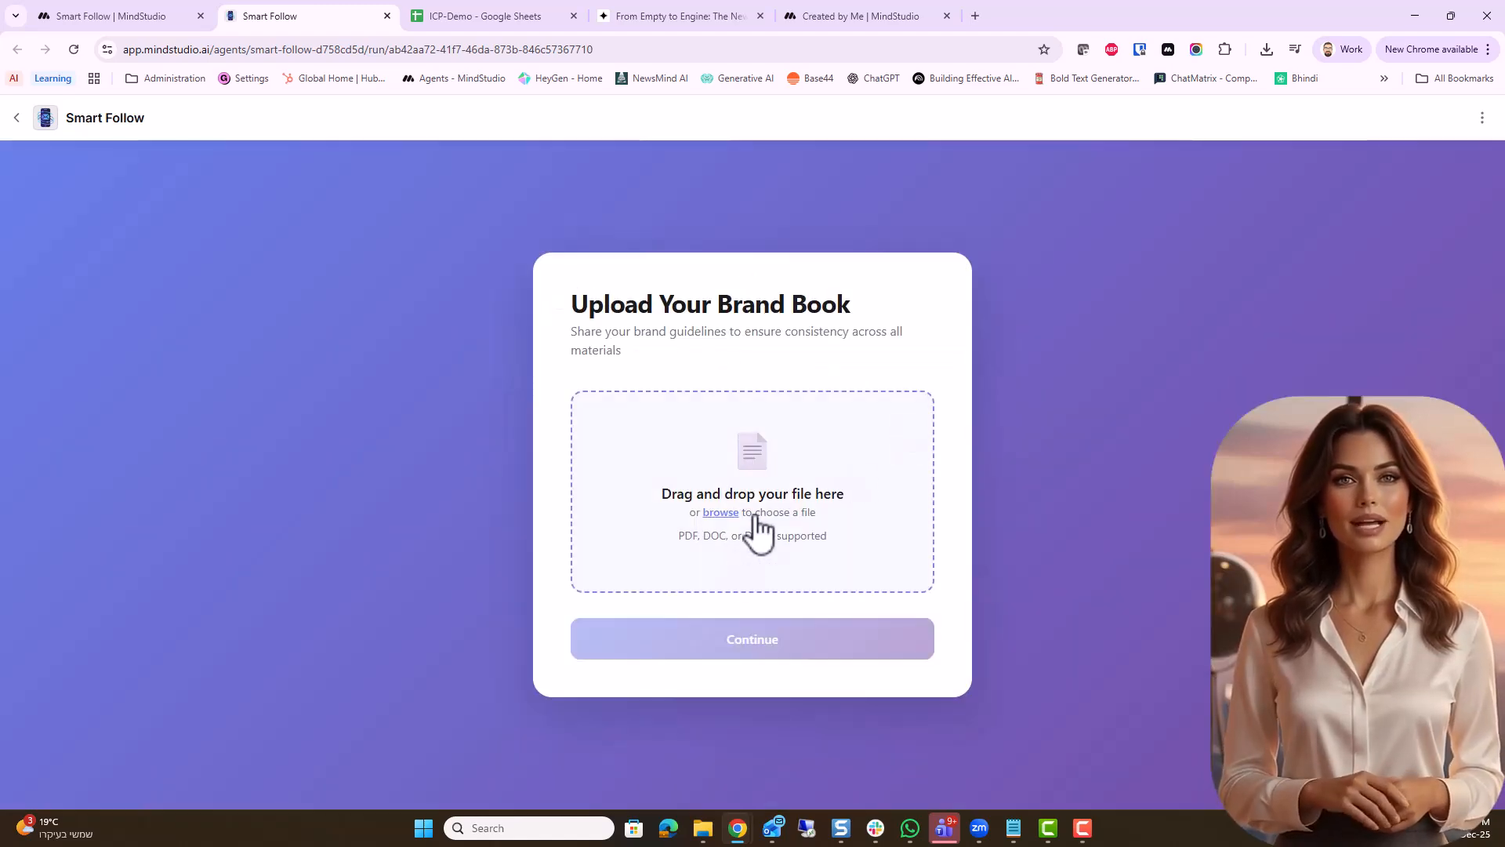
pyautogui.click(757, 519)
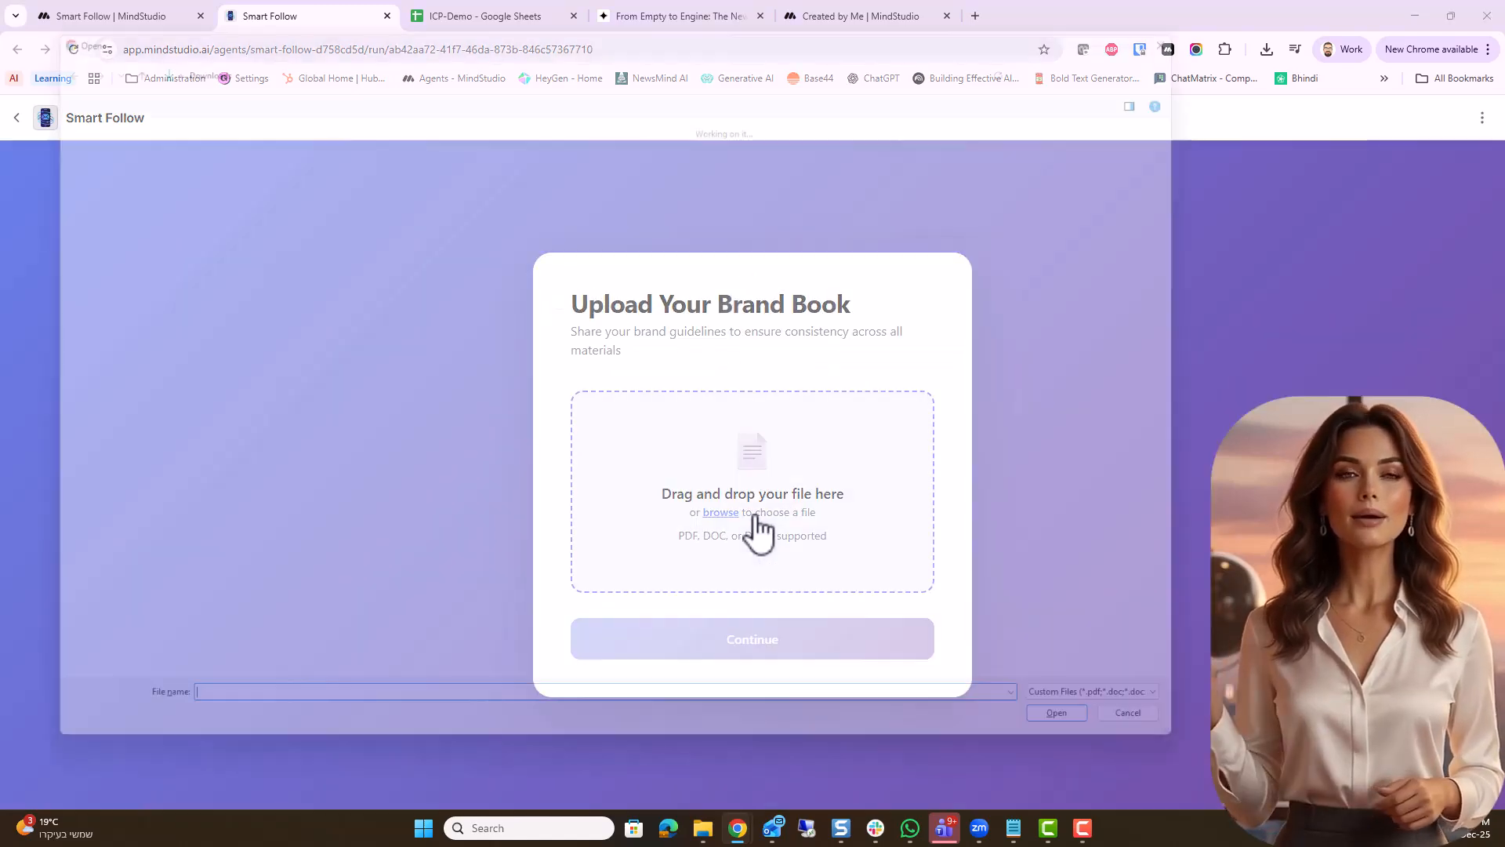
pyautogui.click(410, 309)
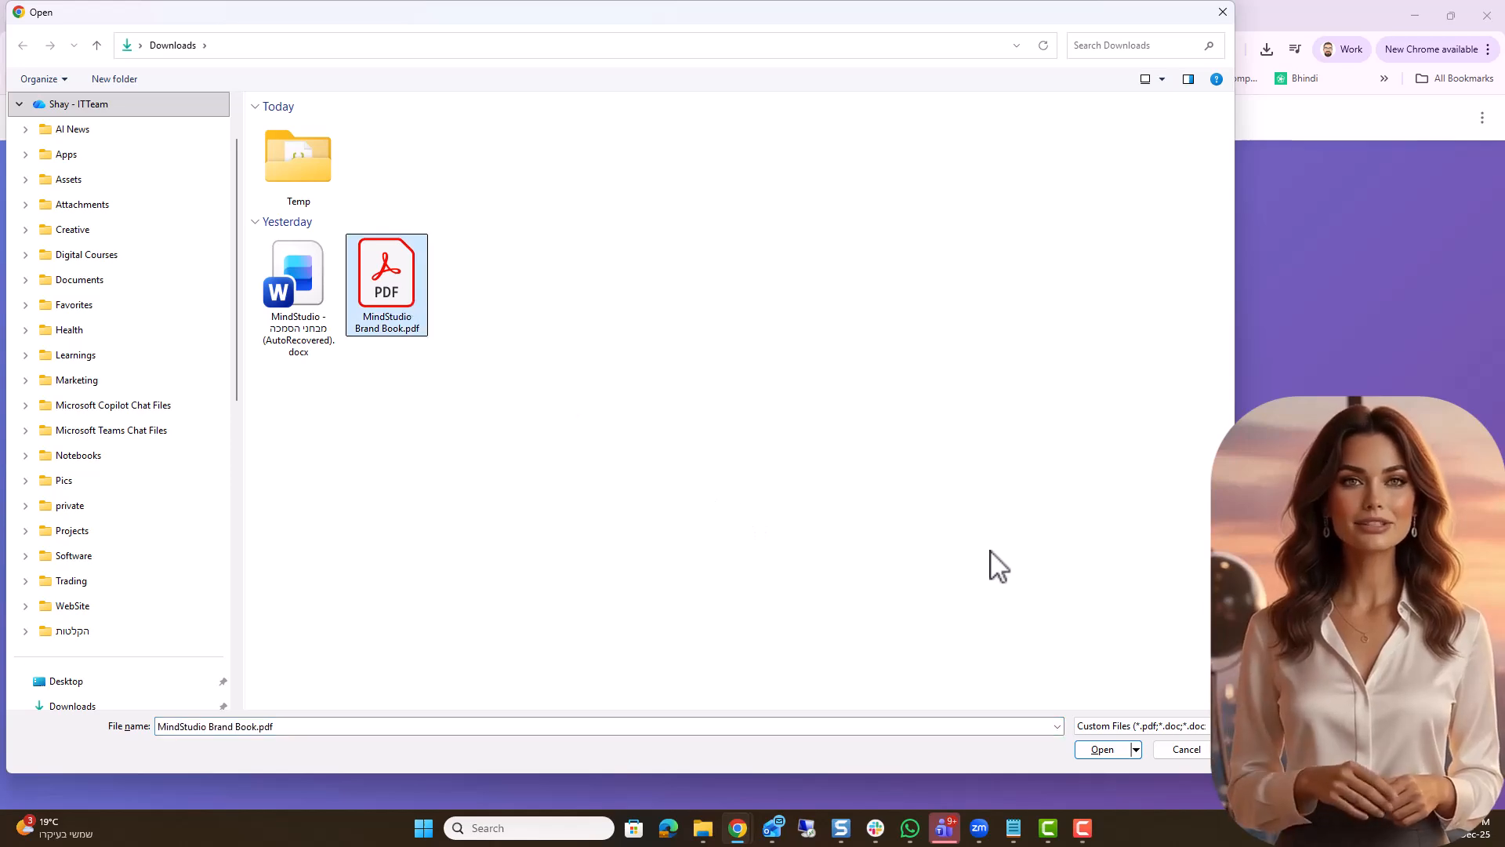
pyautogui.click(1103, 748)
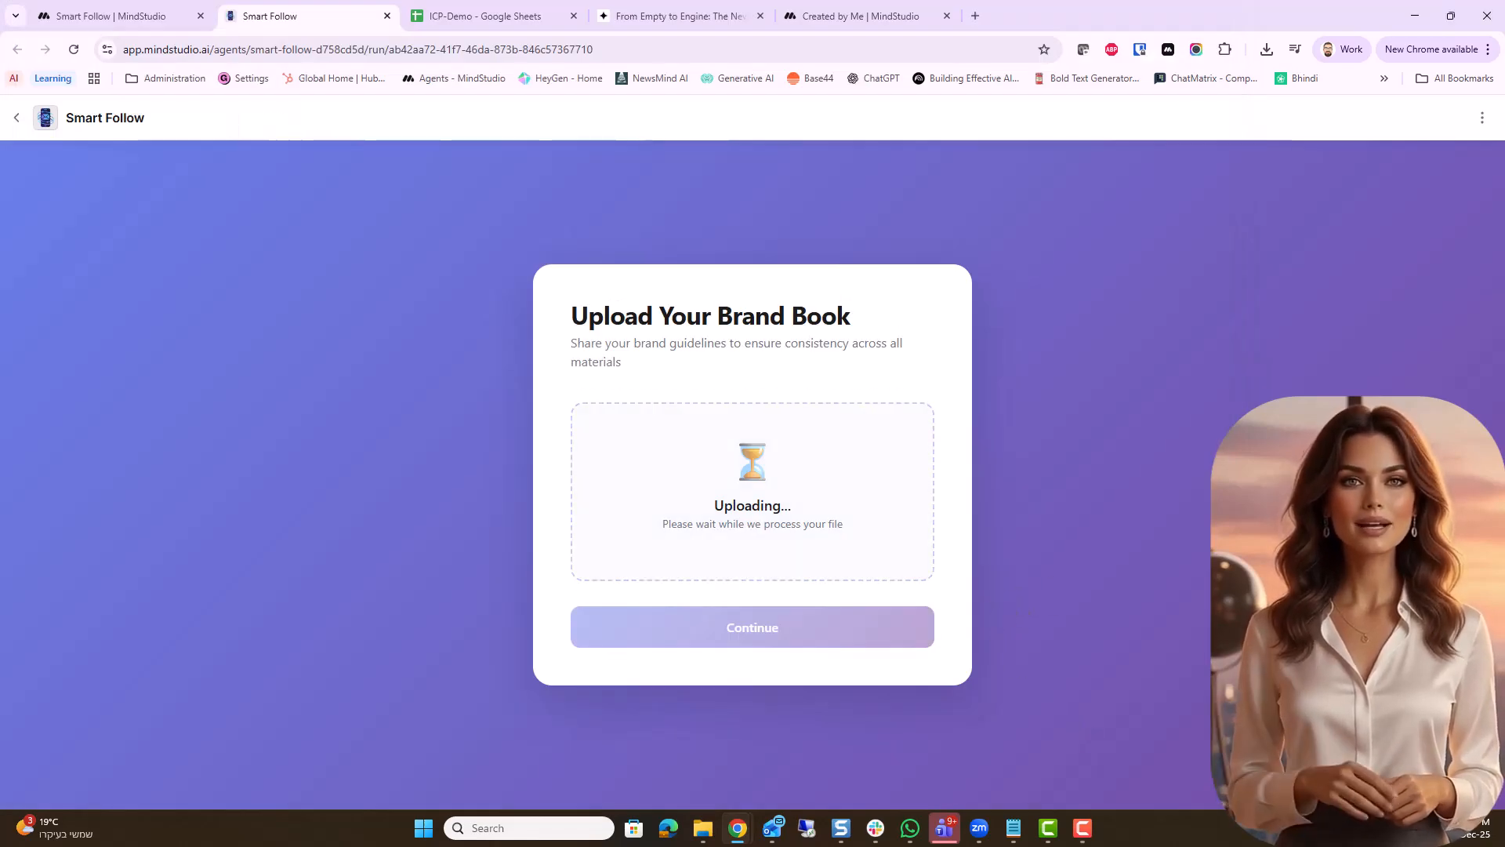
pyautogui.click(753, 639)
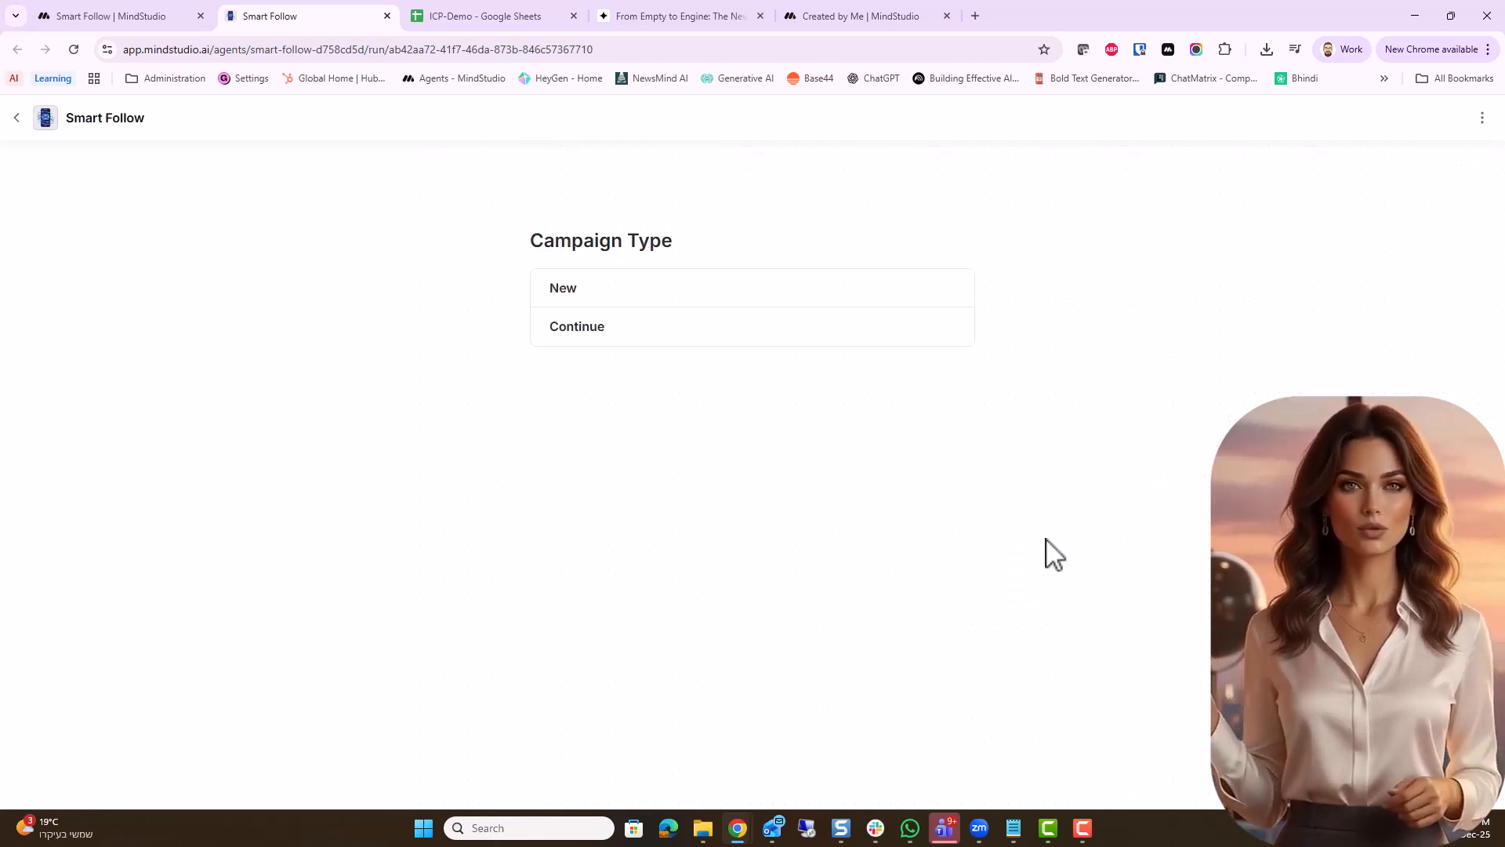
# Start a new campaign and name it with the Luma event's title, From Empty to Engine: The New MindStudio Prospecting AI Agent
pyautogui.click(660, 292)
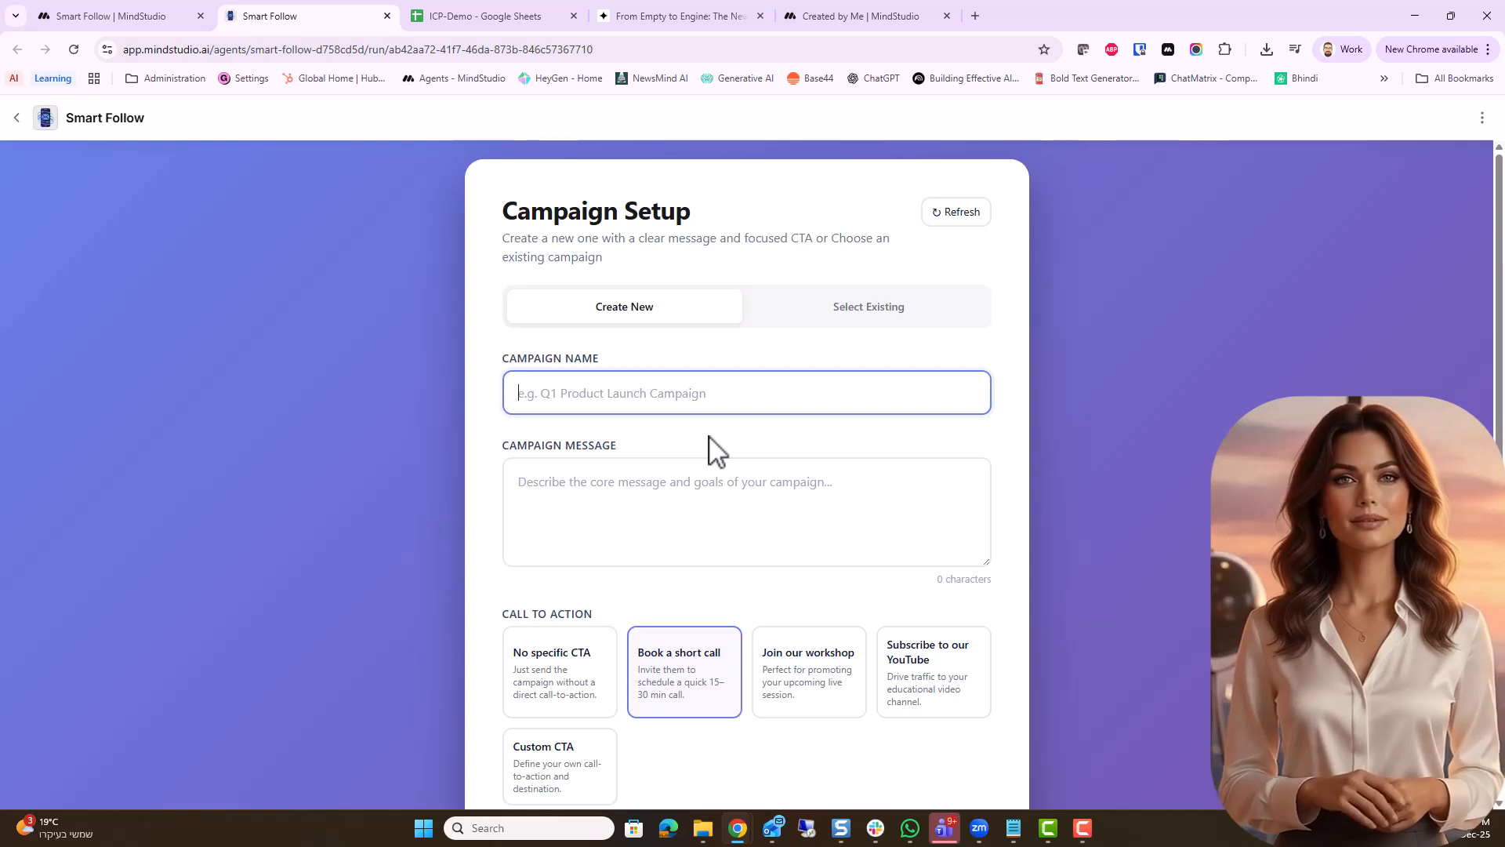
pyautogui.click(682, 17)
pyautogui.click(778, 236)
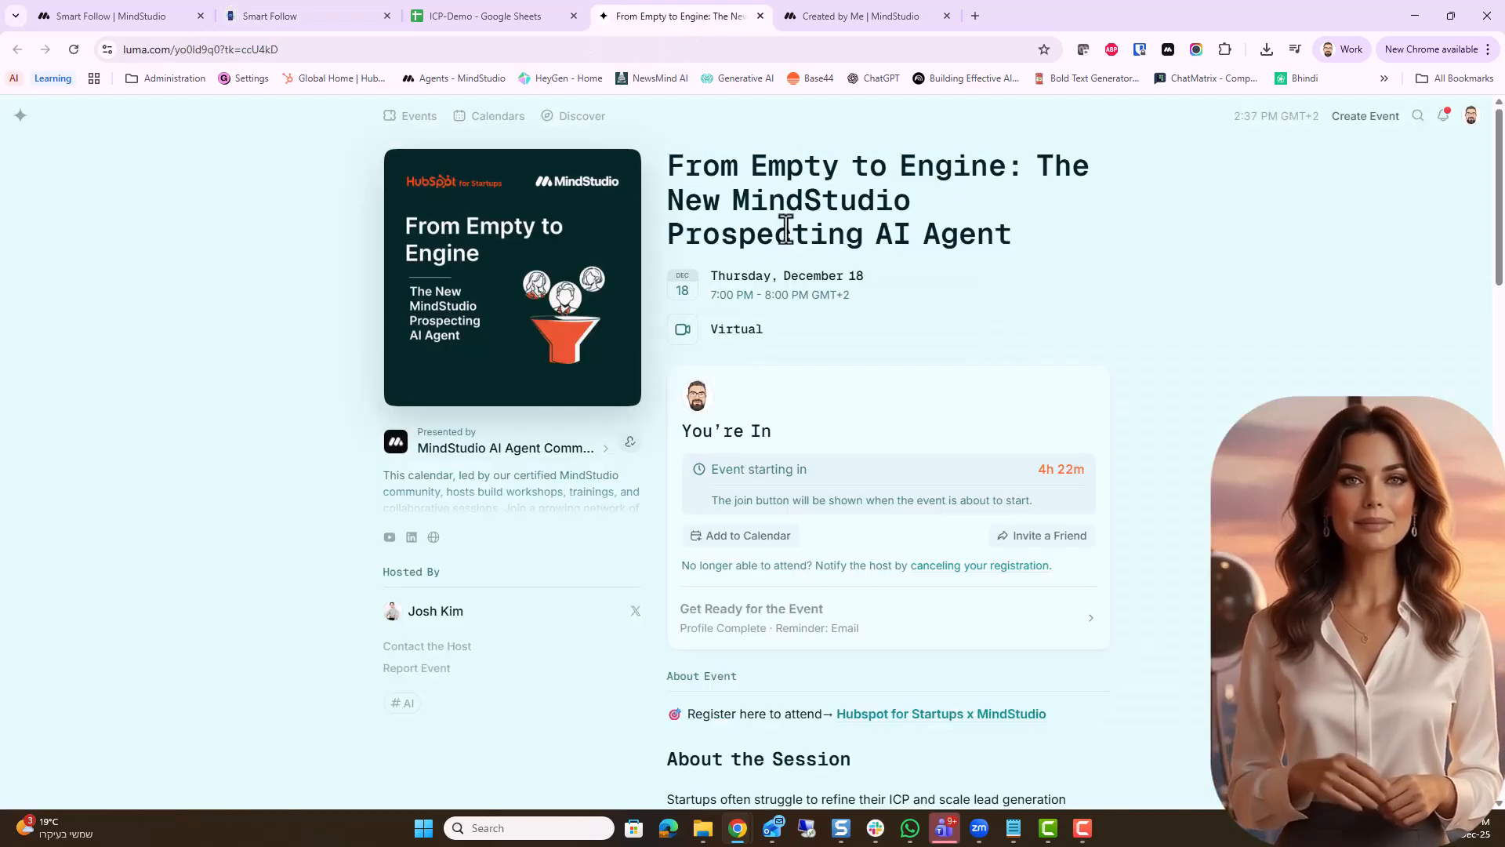
pyautogui.moveTo(666, 158); pyautogui.dragTo(1043, 254)
pyautogui.hotkey('ctrl', 'c')
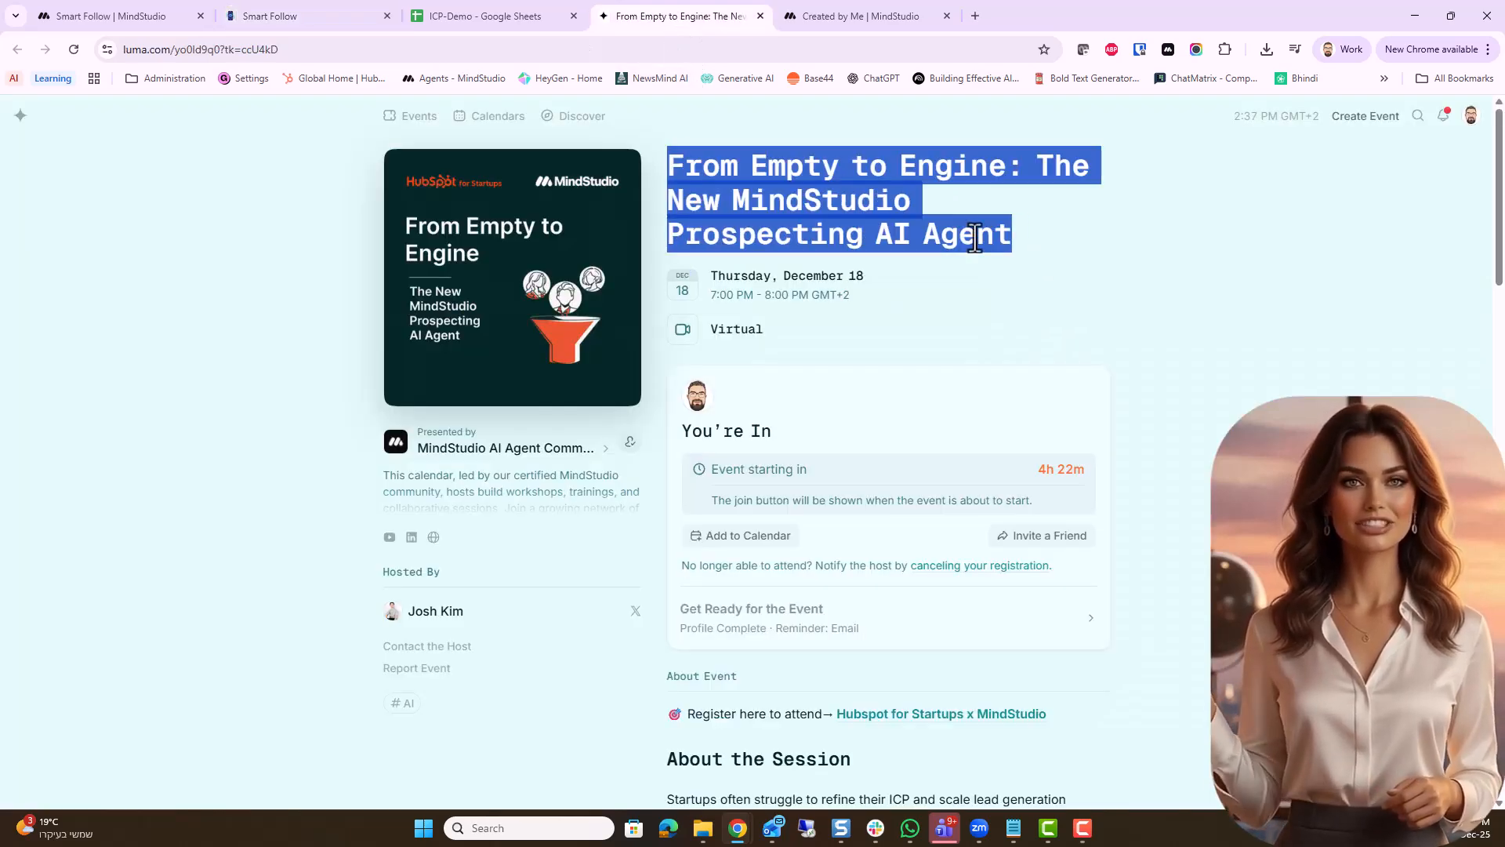
pyautogui.click(330, 17)
pyautogui.click(630, 384)
pyautogui.hotkey('ctrl', 'v')
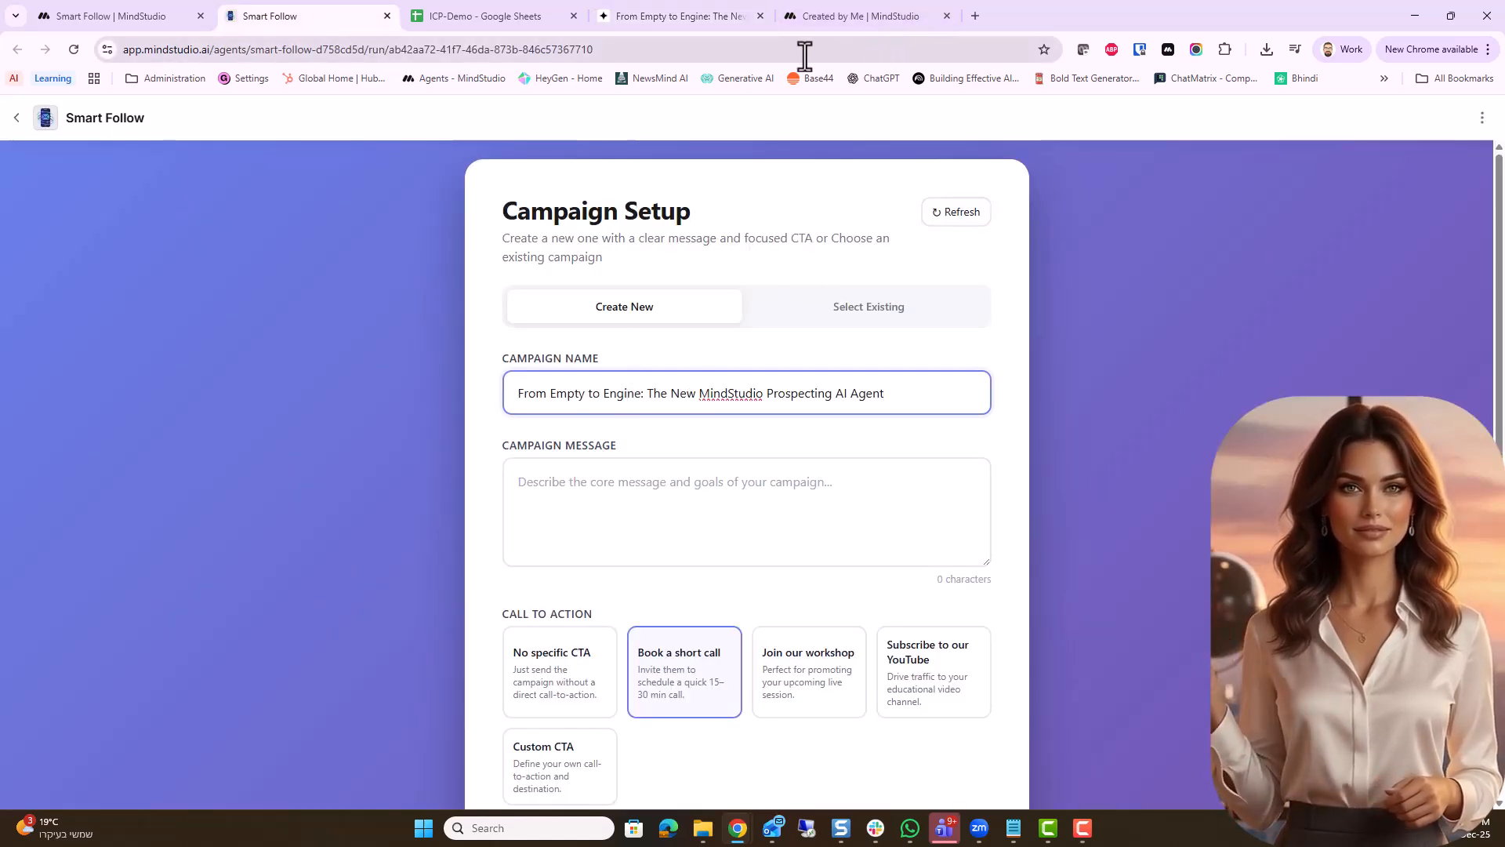
# Fill the campaign message with the Luma page's text from About the Session through the closing workshop invitation paragraph
pyautogui.click(684, 17)
pyautogui.scroll(-5, 665, 291)
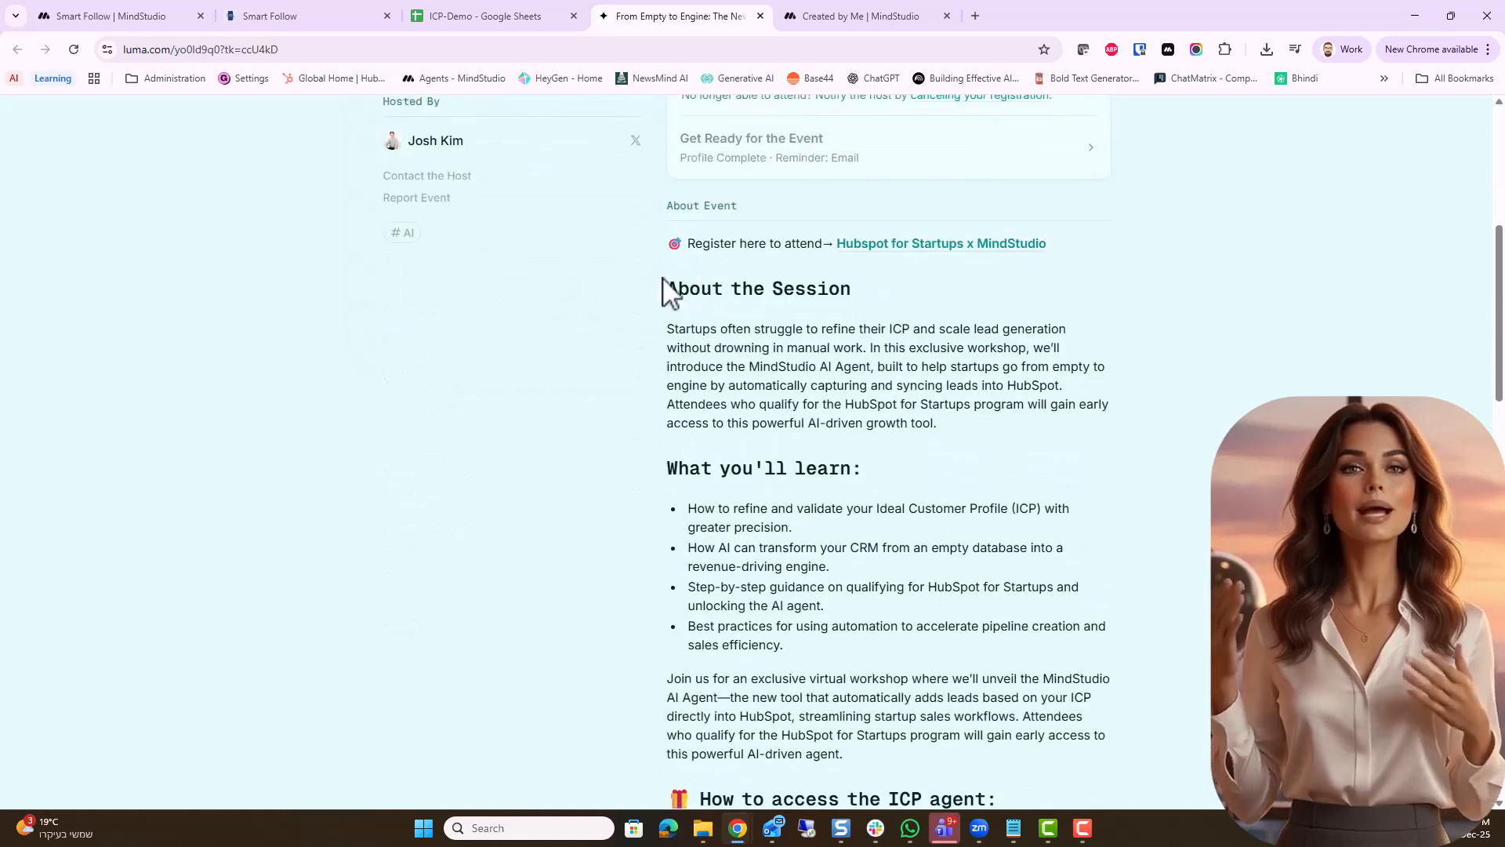
pyautogui.scroll(-1, 665, 282)
pyautogui.moveTo(665, 202); pyautogui.dragTo(844, 676)
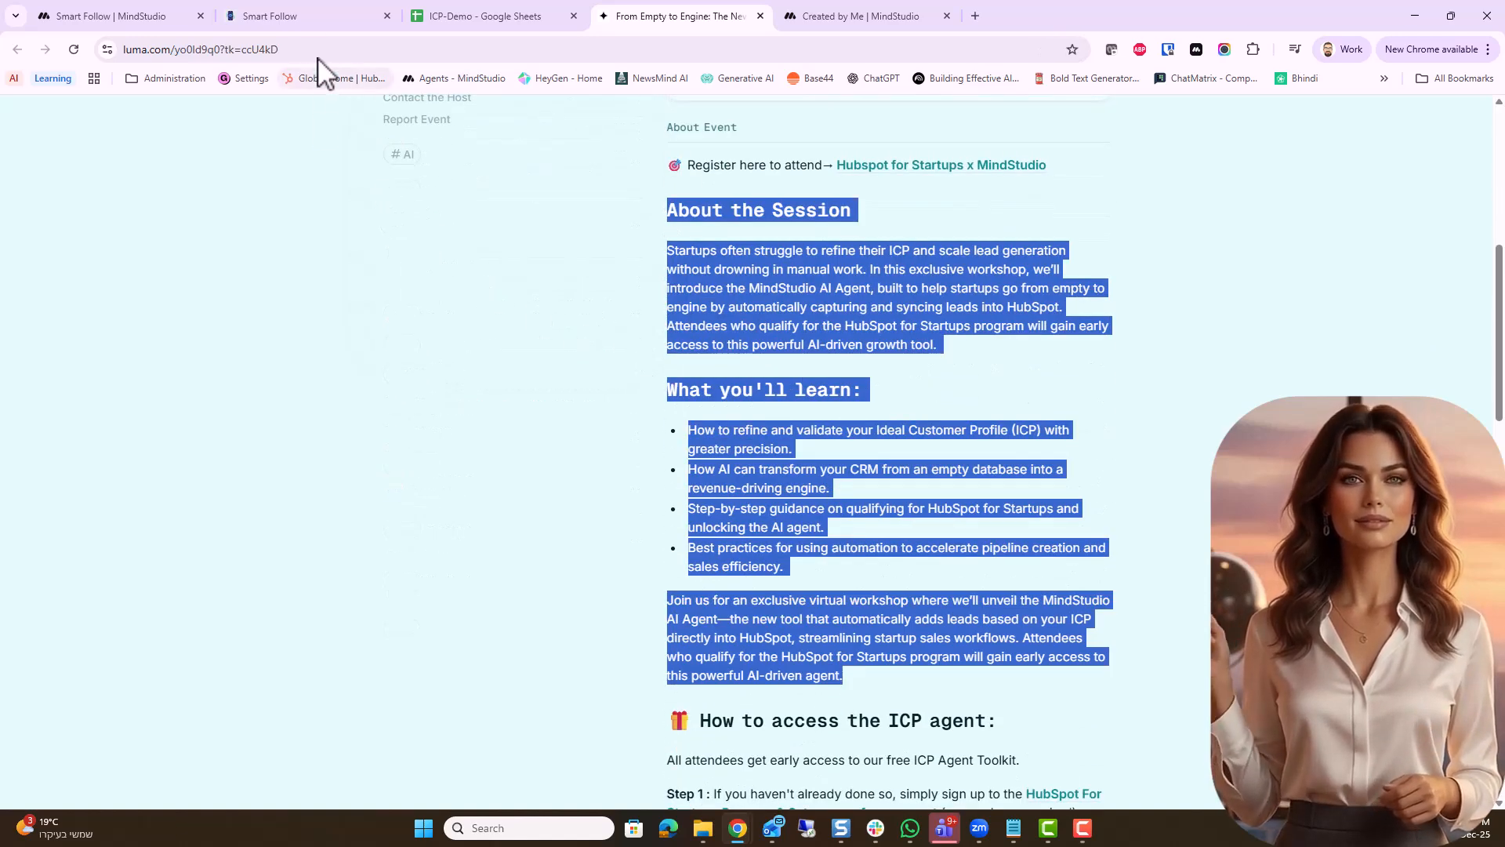
pyautogui.click(319, 18)
pyautogui.click(565, 496)
pyautogui.hotkey('ctrl', 'v')
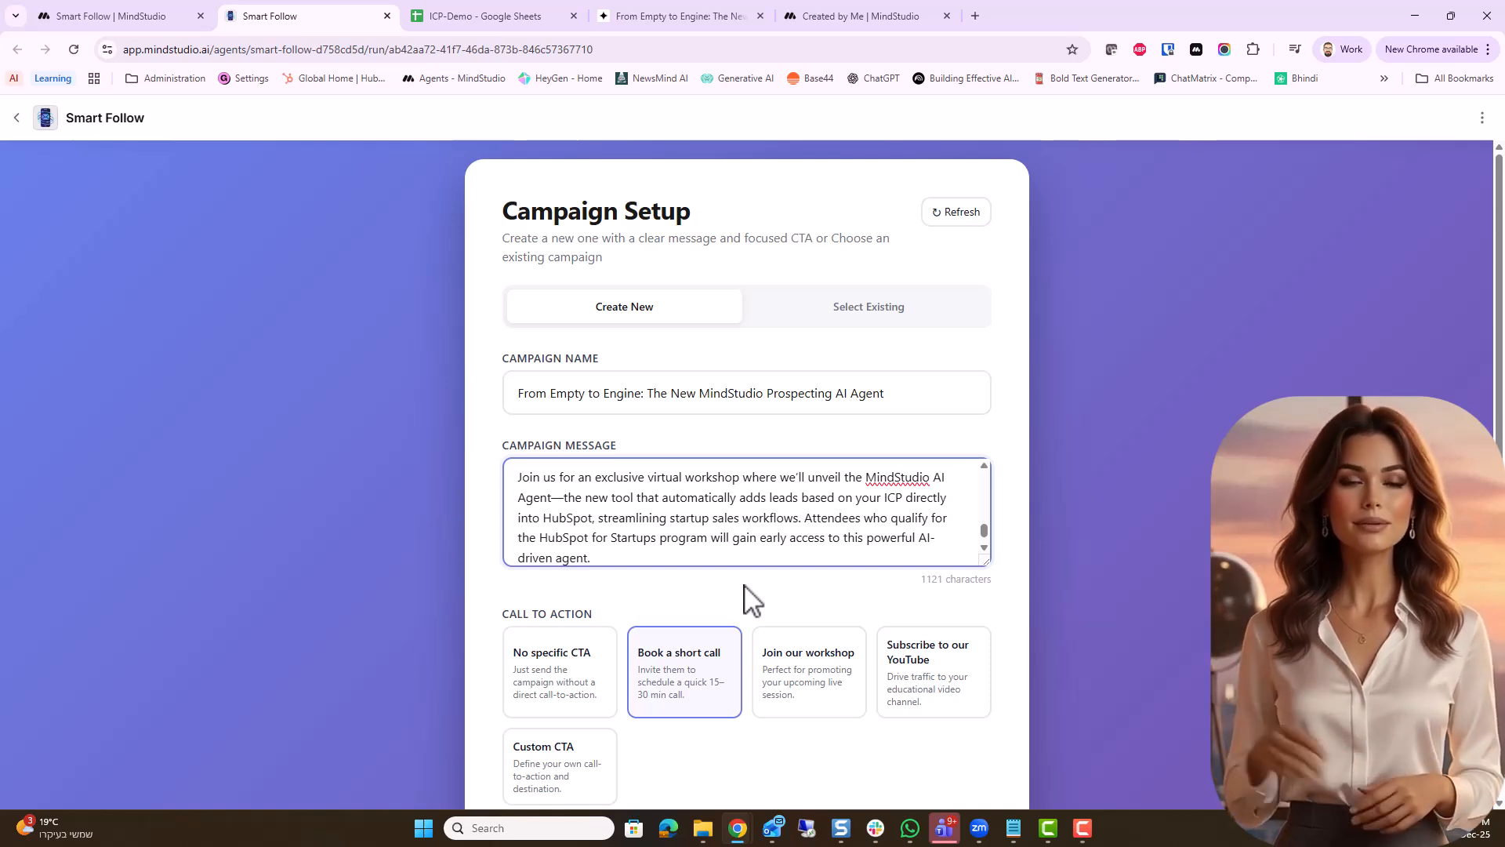
# Select Join our workshop as the campaign's call to action and review its headline, supporting text and URL
pyautogui.click(821, 706)
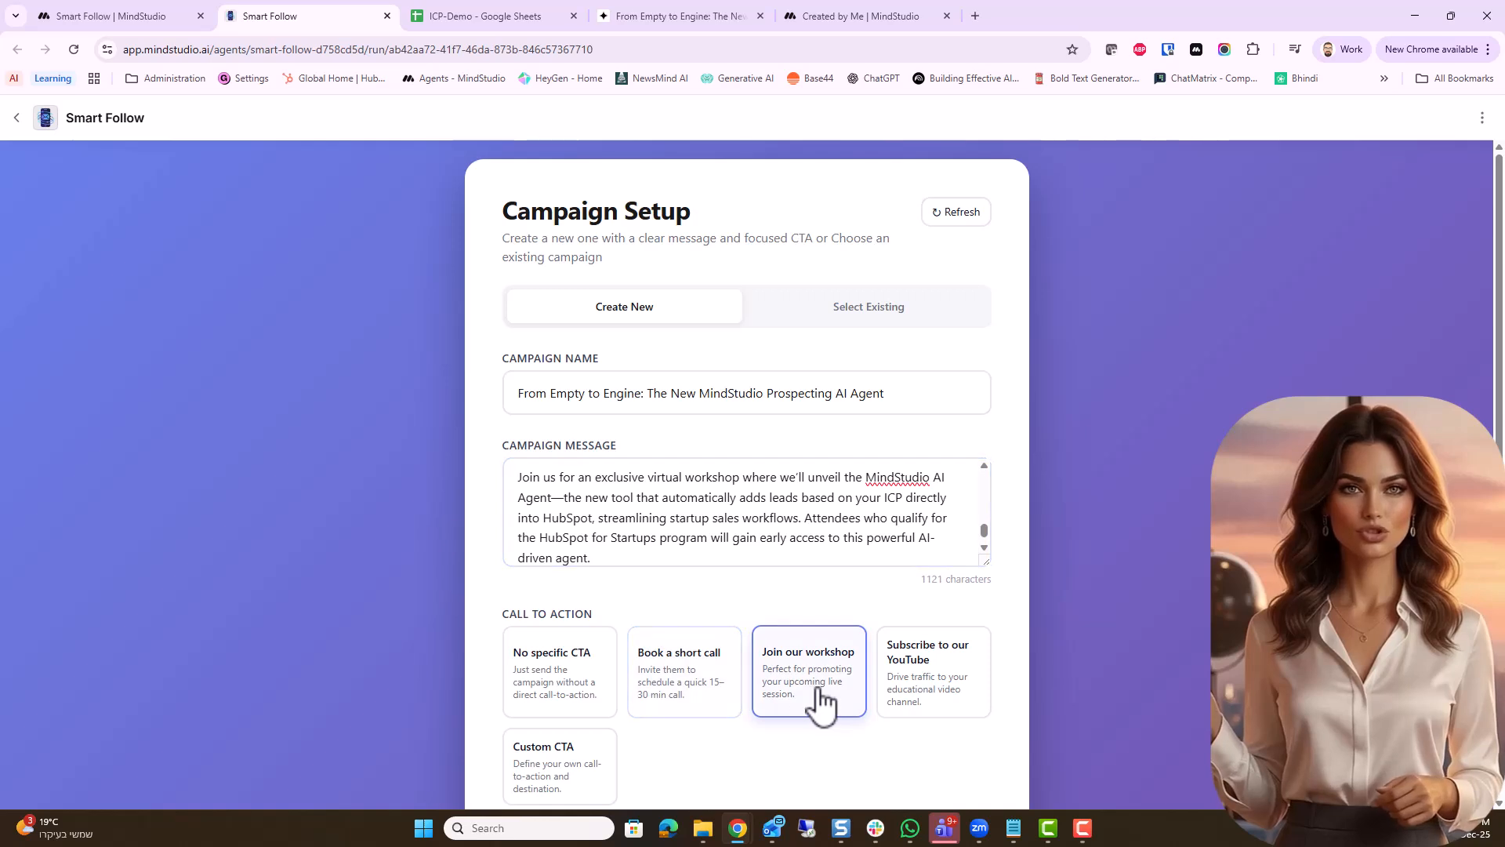
pyautogui.scroll(-4, 766, 622)
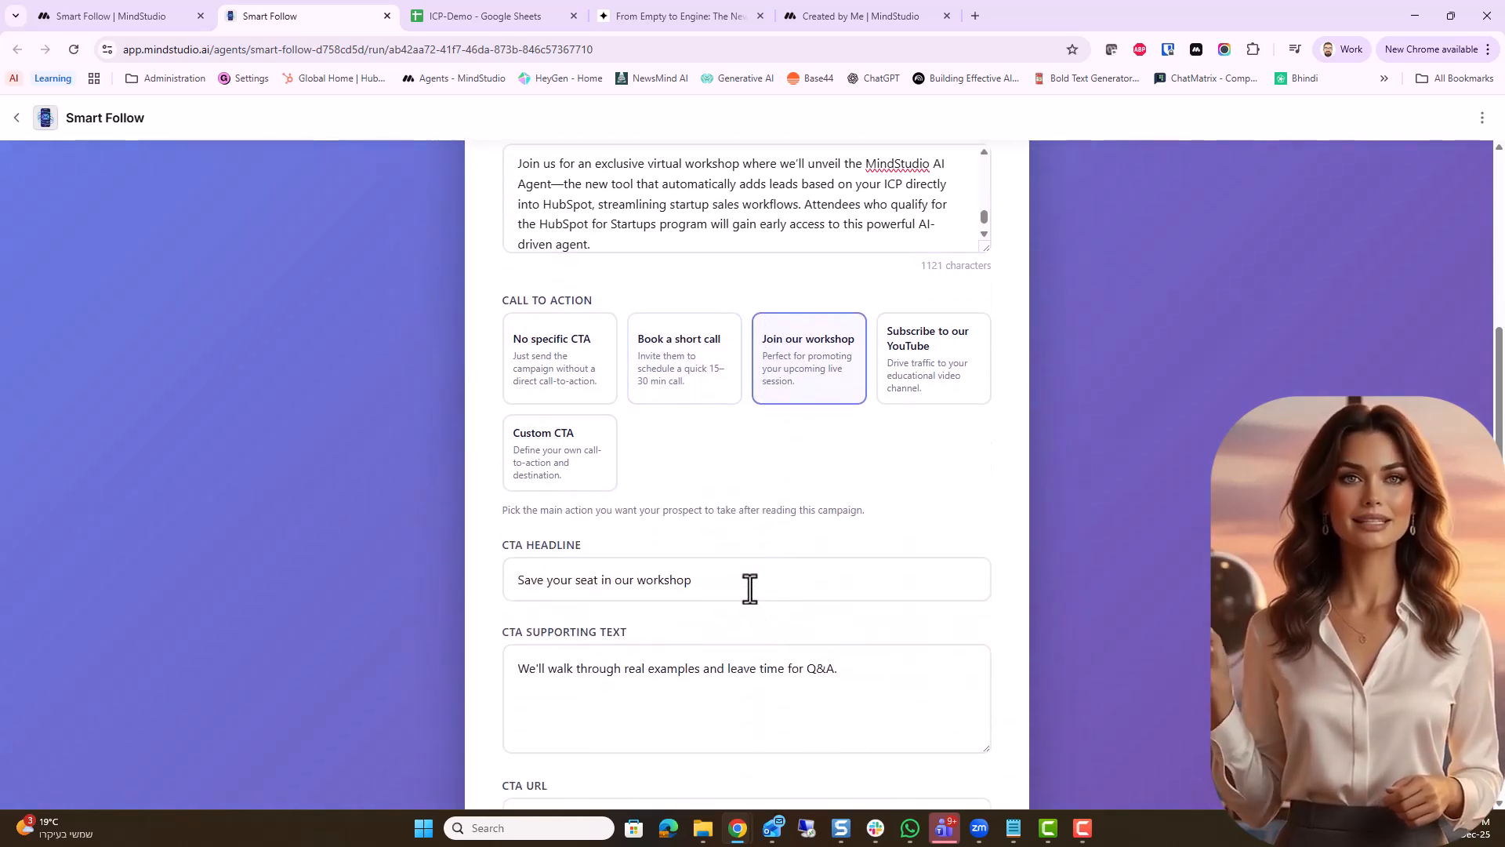
pyautogui.scroll(-2, 750, 589)
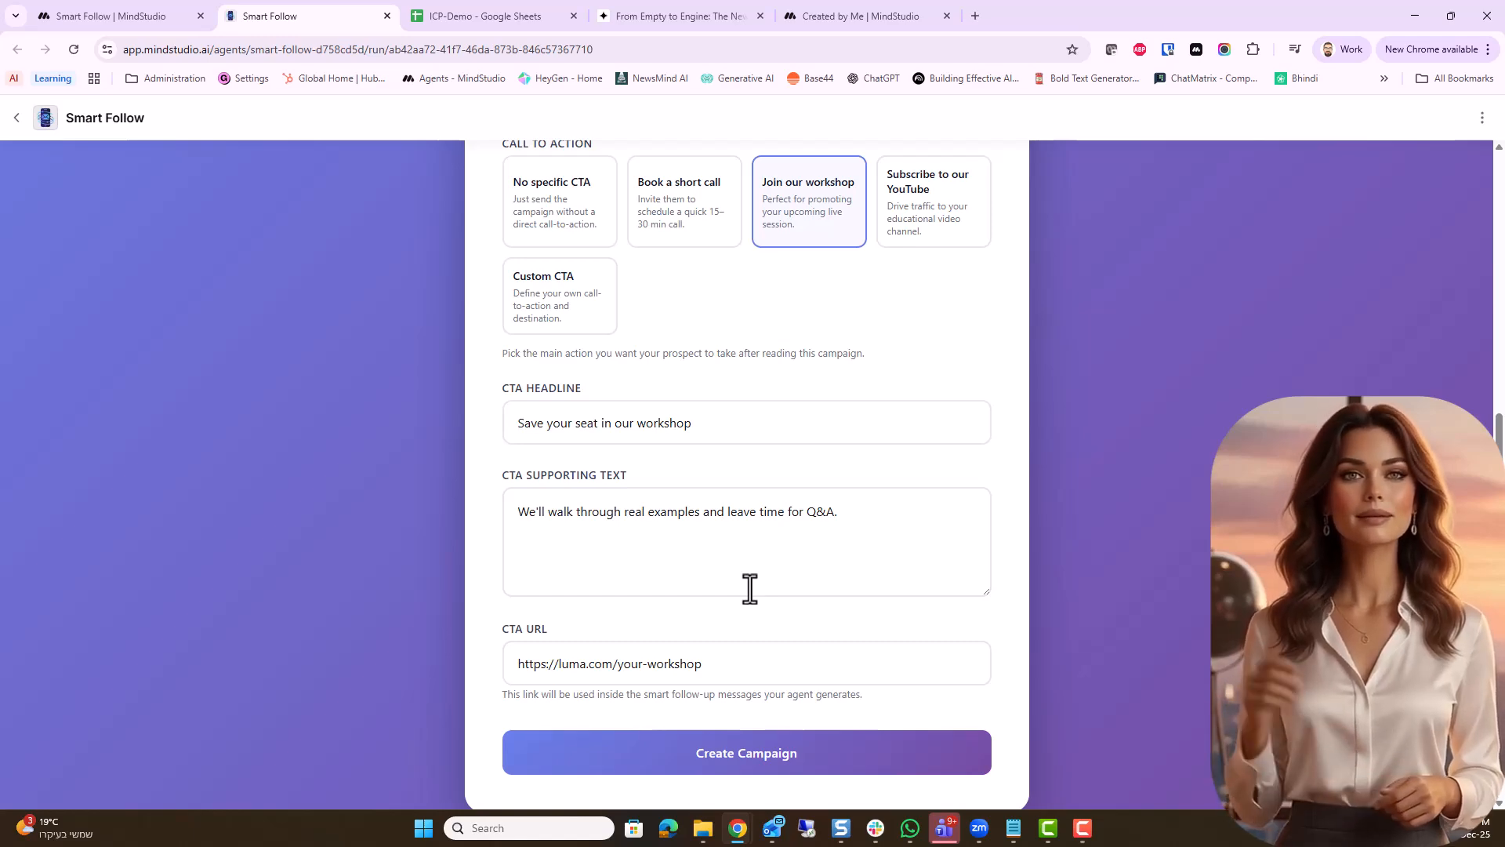
# Replace the CTA URL with the Luma event page's address and create the campaign
pyautogui.click(666, 17)
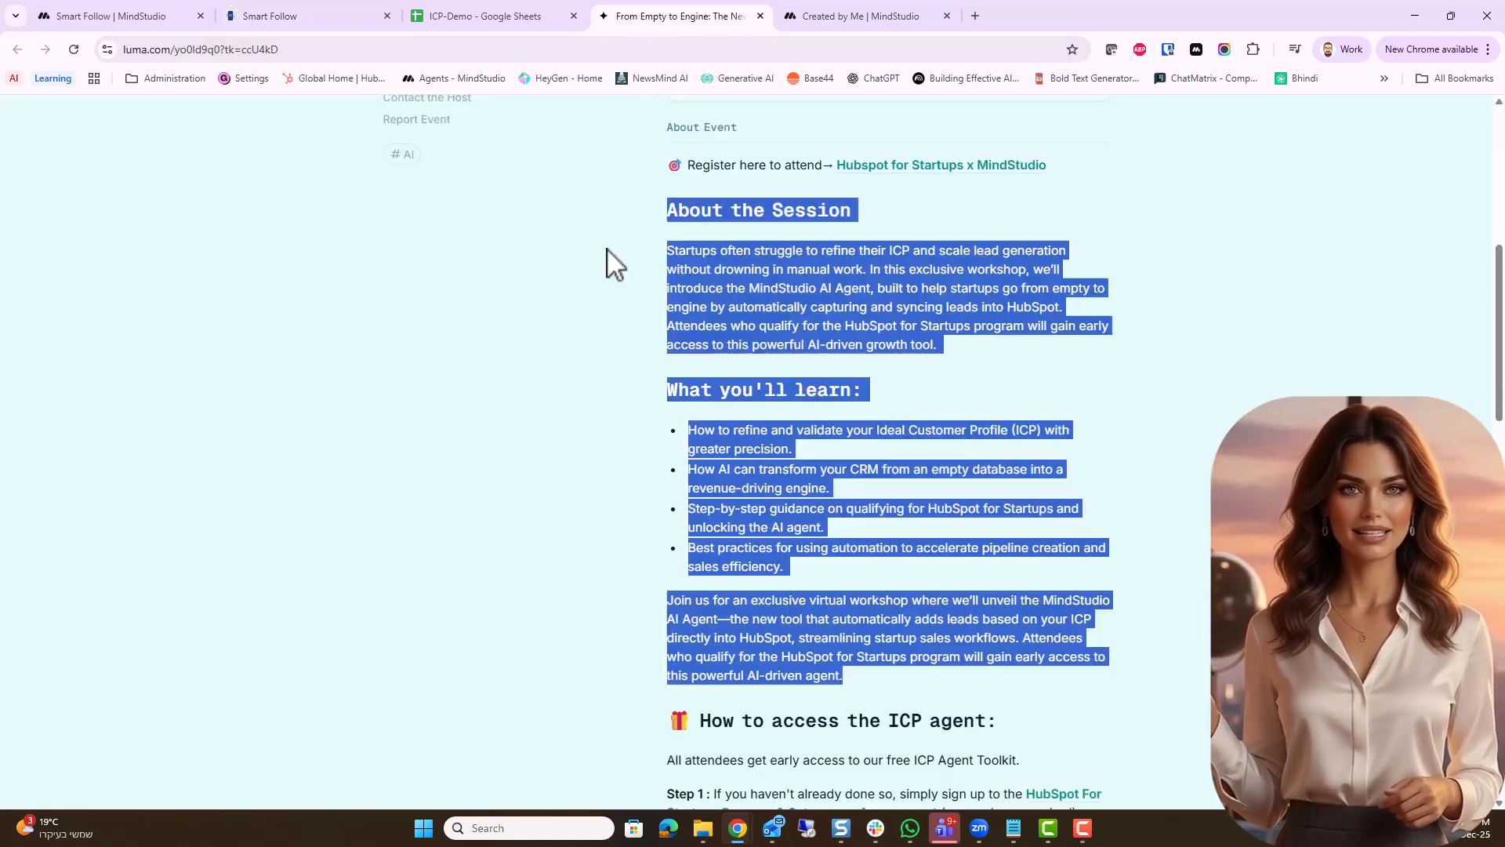
pyautogui.click(264, 47)
pyautogui.click(271, 15)
pyautogui.click(735, 649)
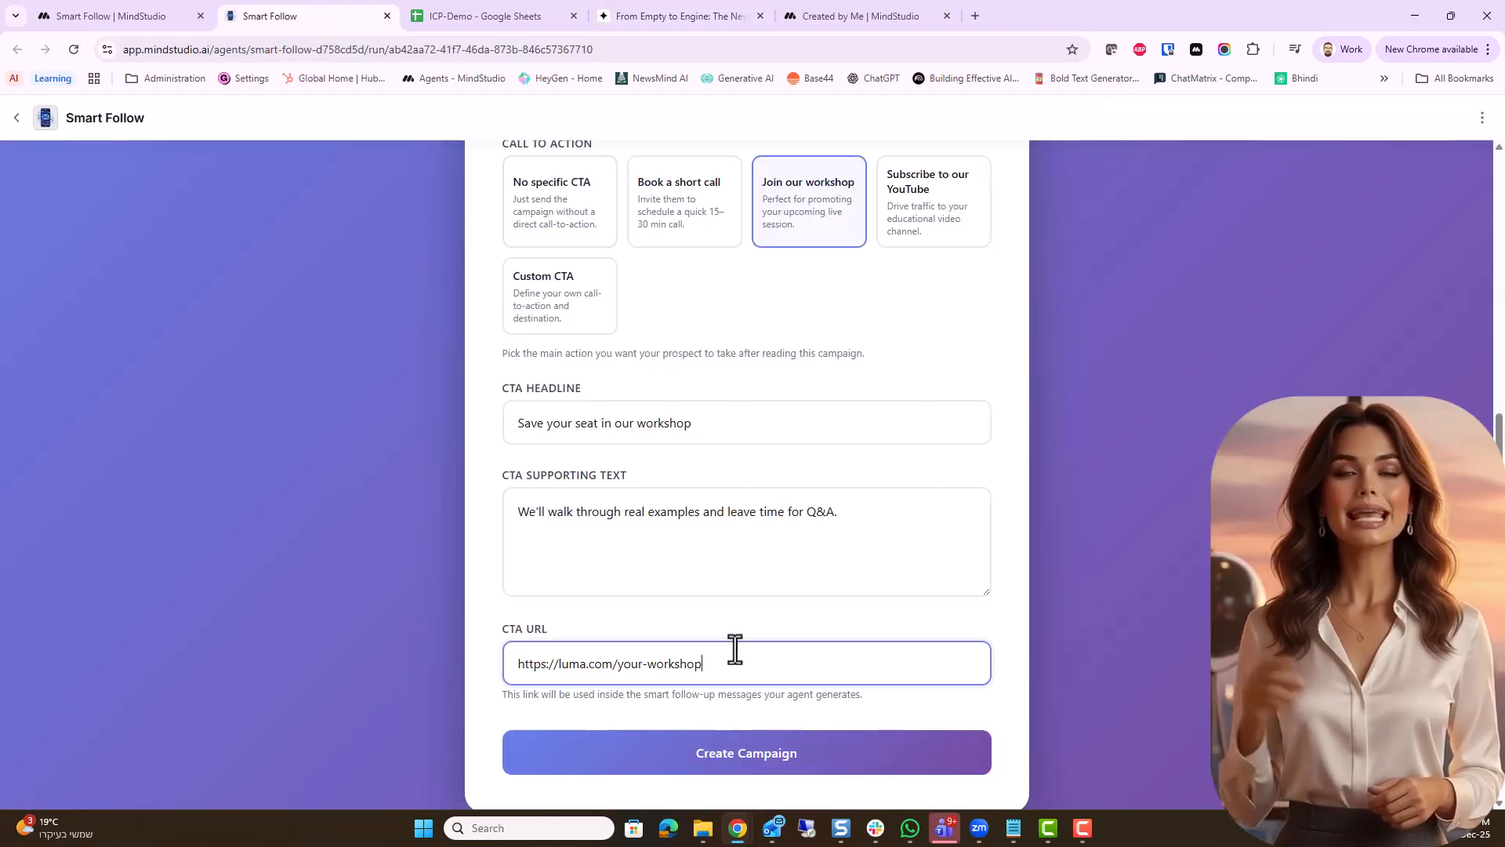
pyautogui.hotkey('ctrl', 'a')
pyautogui.hotkey('ctrl', 'v')
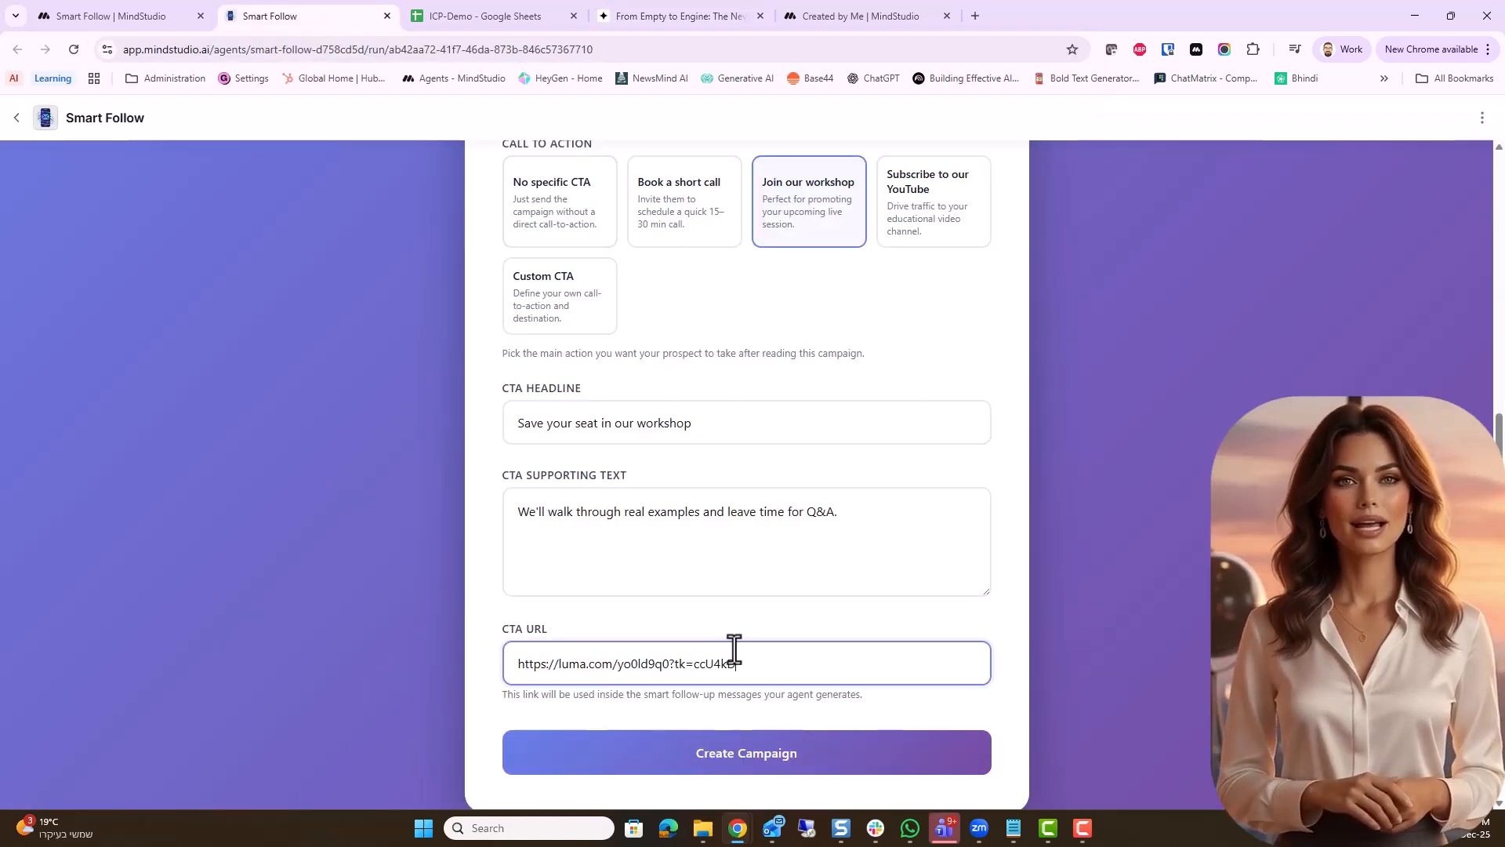
pyautogui.click(748, 768)
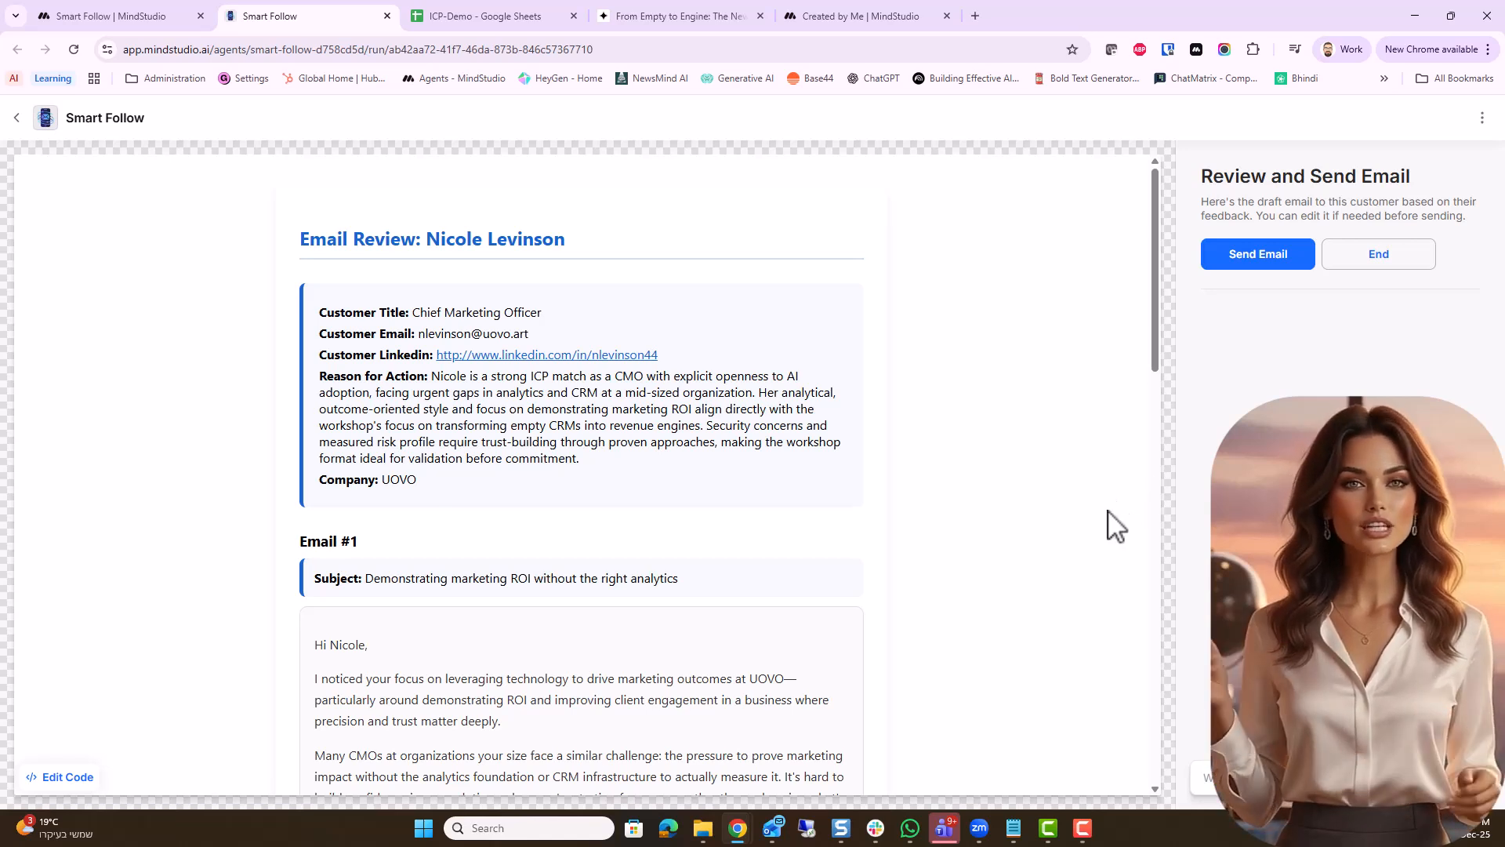
# Read through the three draft follow-up emails in the email review for the first prospect
pyautogui.scroll(-5, 1116, 525)
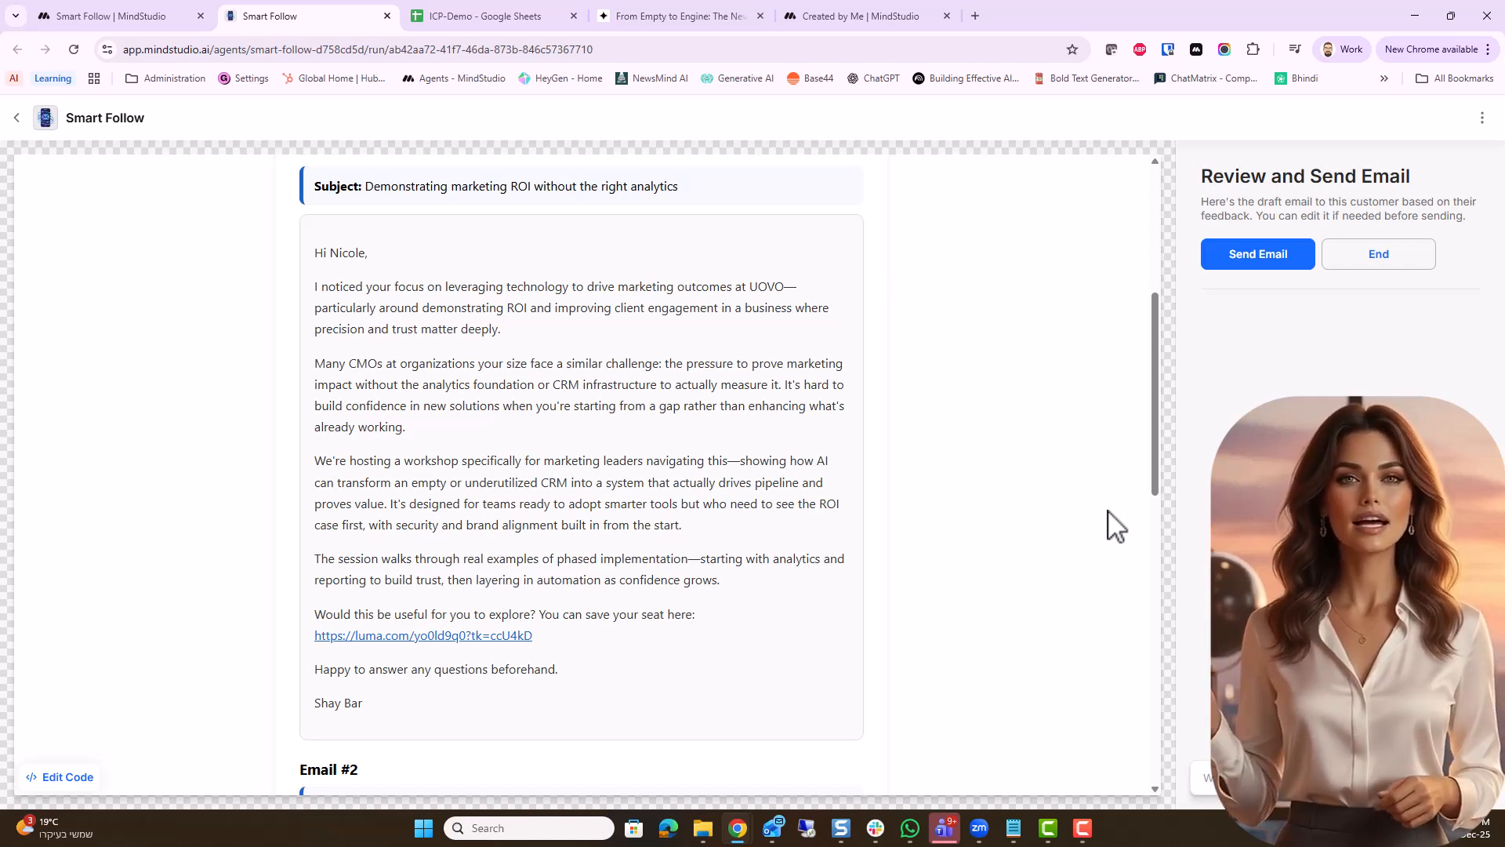
pyautogui.scroll(-7, 1116, 525)
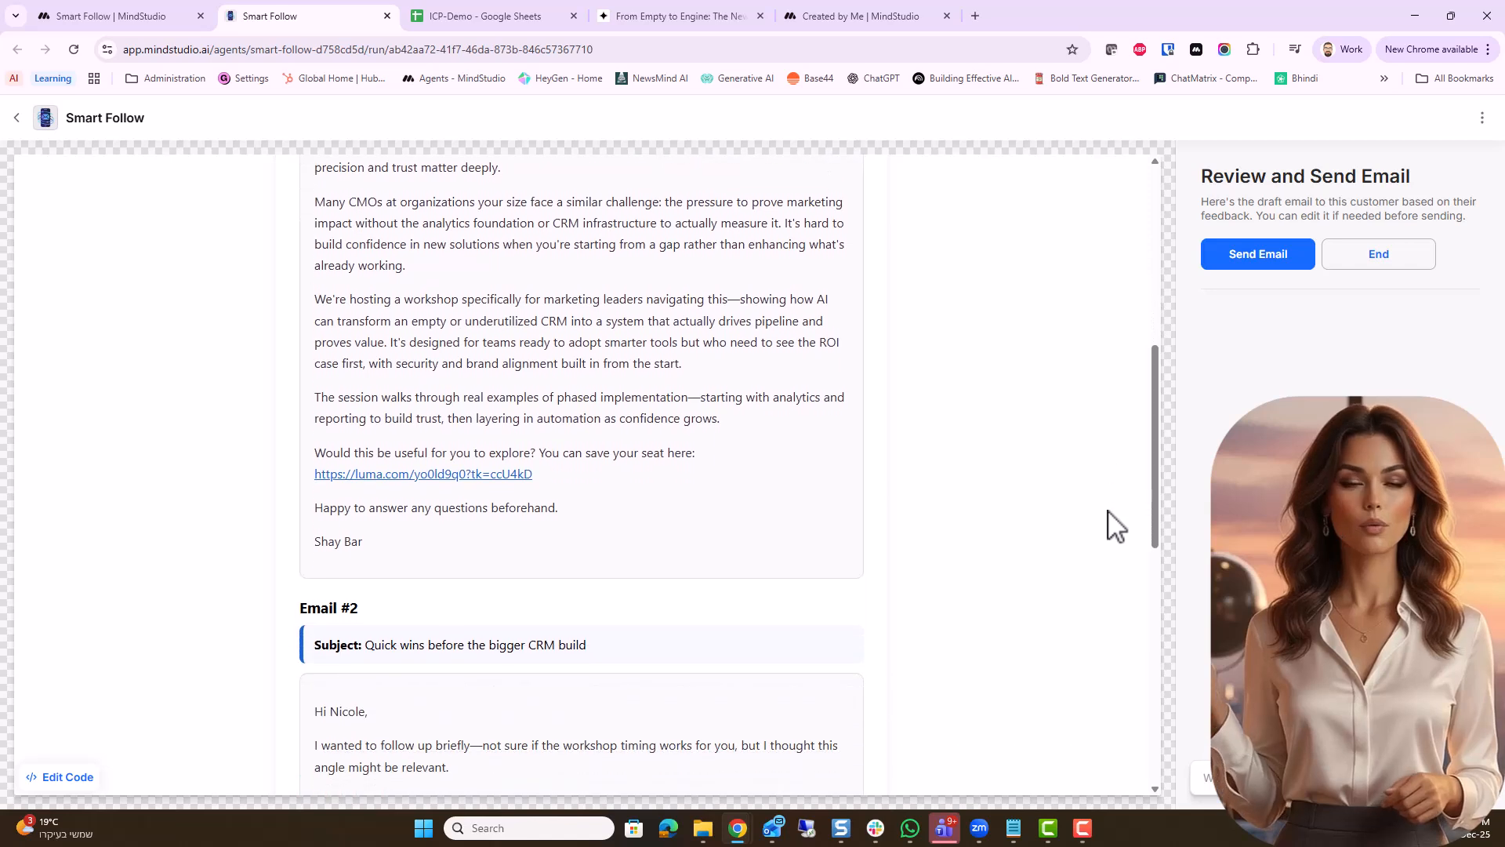
pyautogui.scroll(-1, 1116, 526)
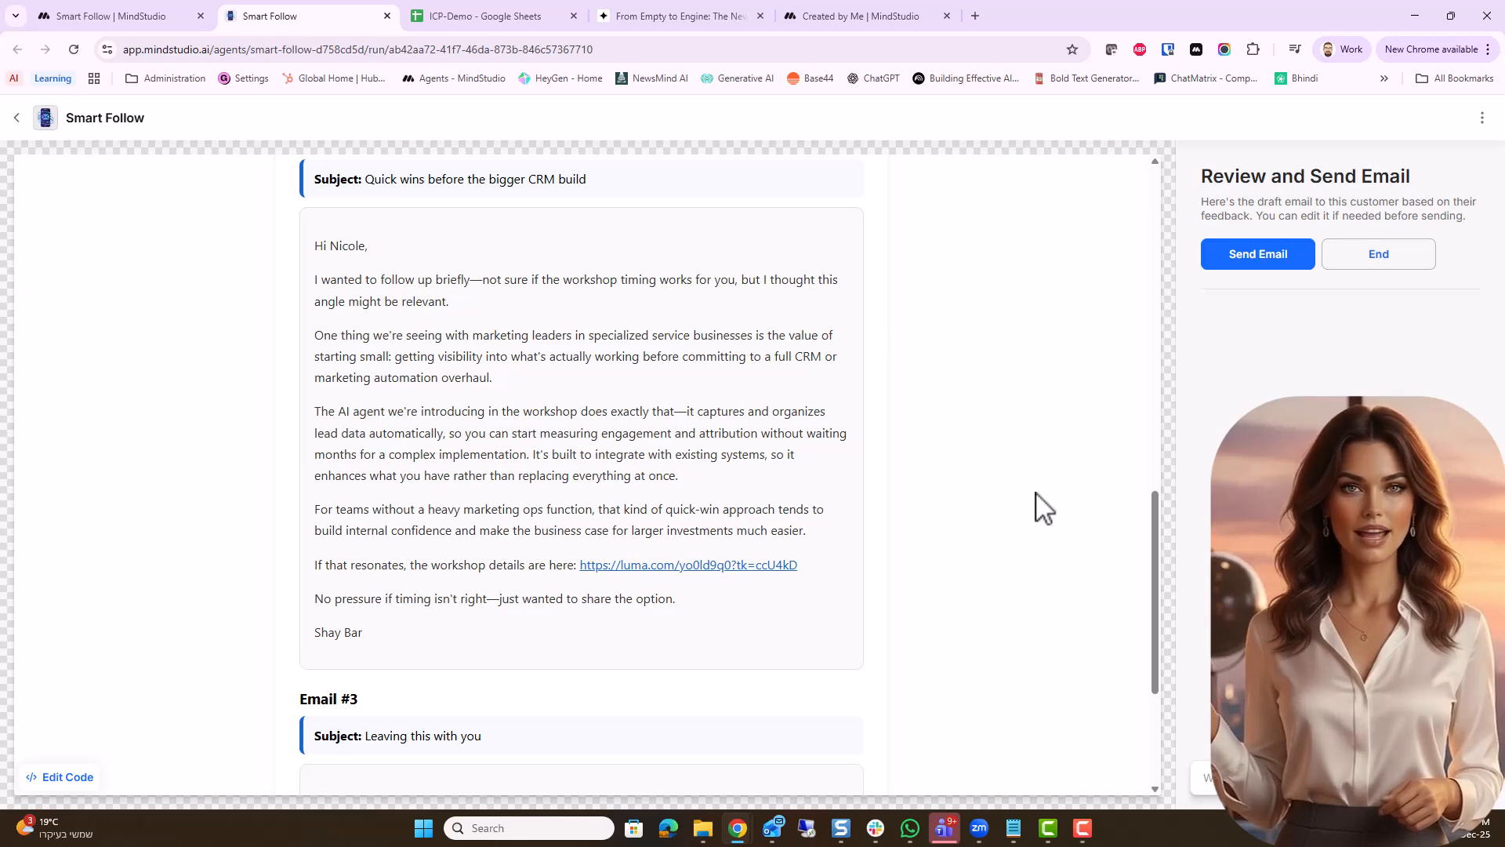
pyautogui.scroll(-3, 1043, 508)
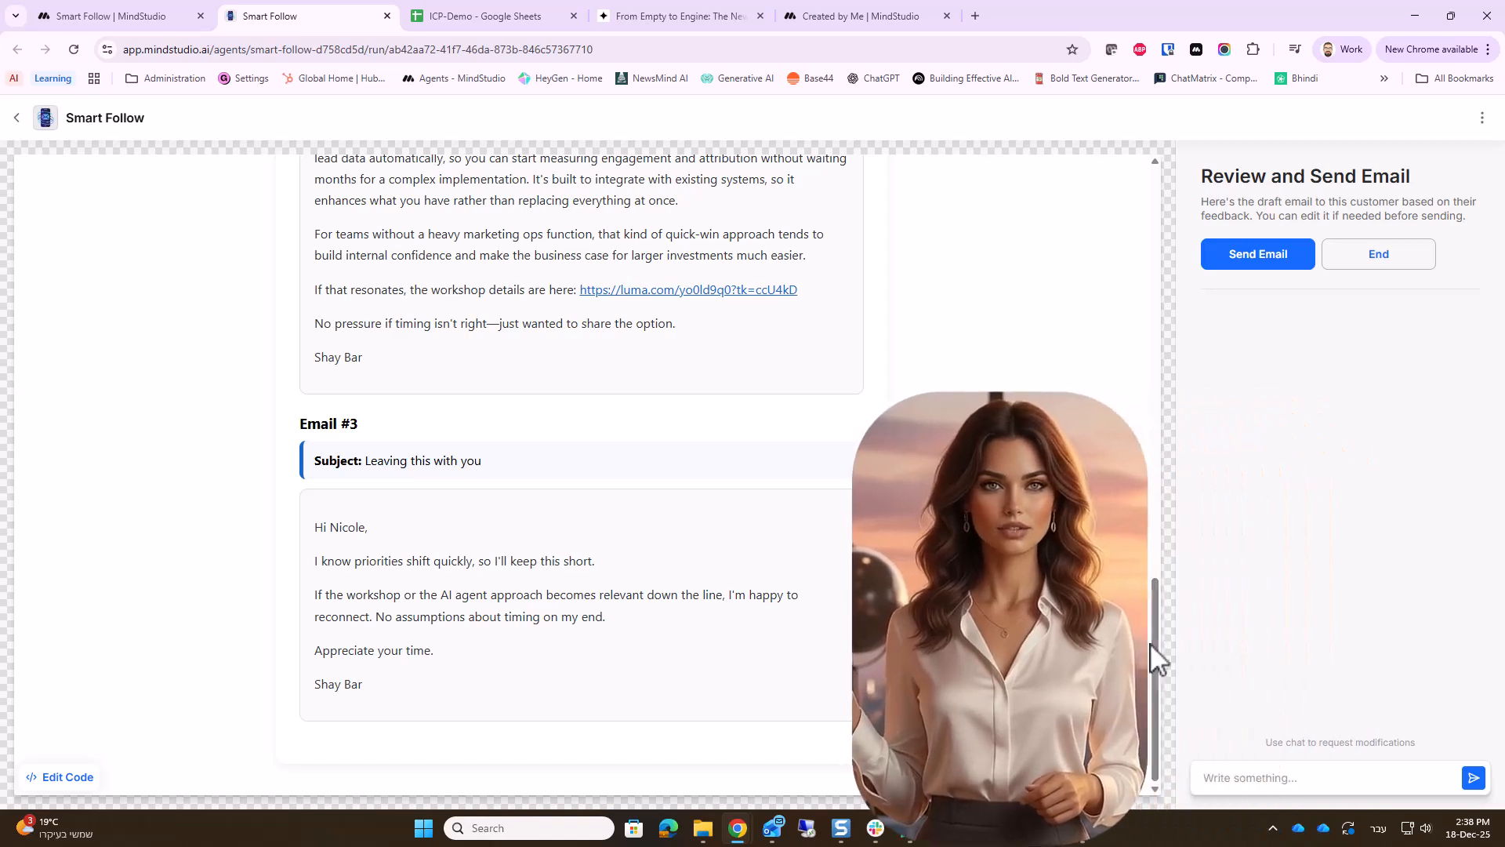
# Ask the chat to revise the first prospect's emails with the request "Please make it more personal"
pyautogui.click(1217, 778)
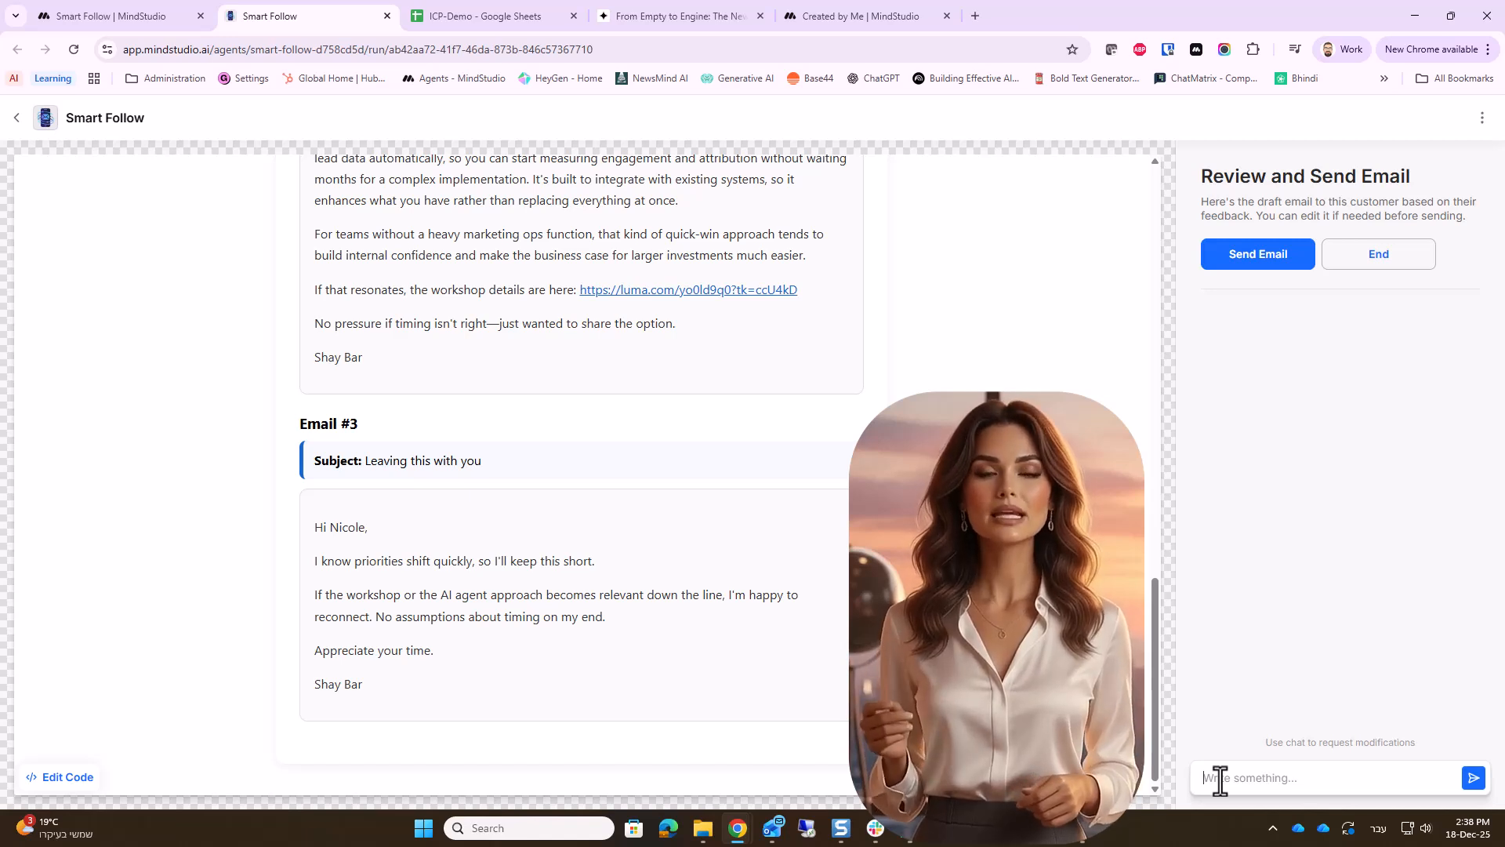
pyautogui.write('P')
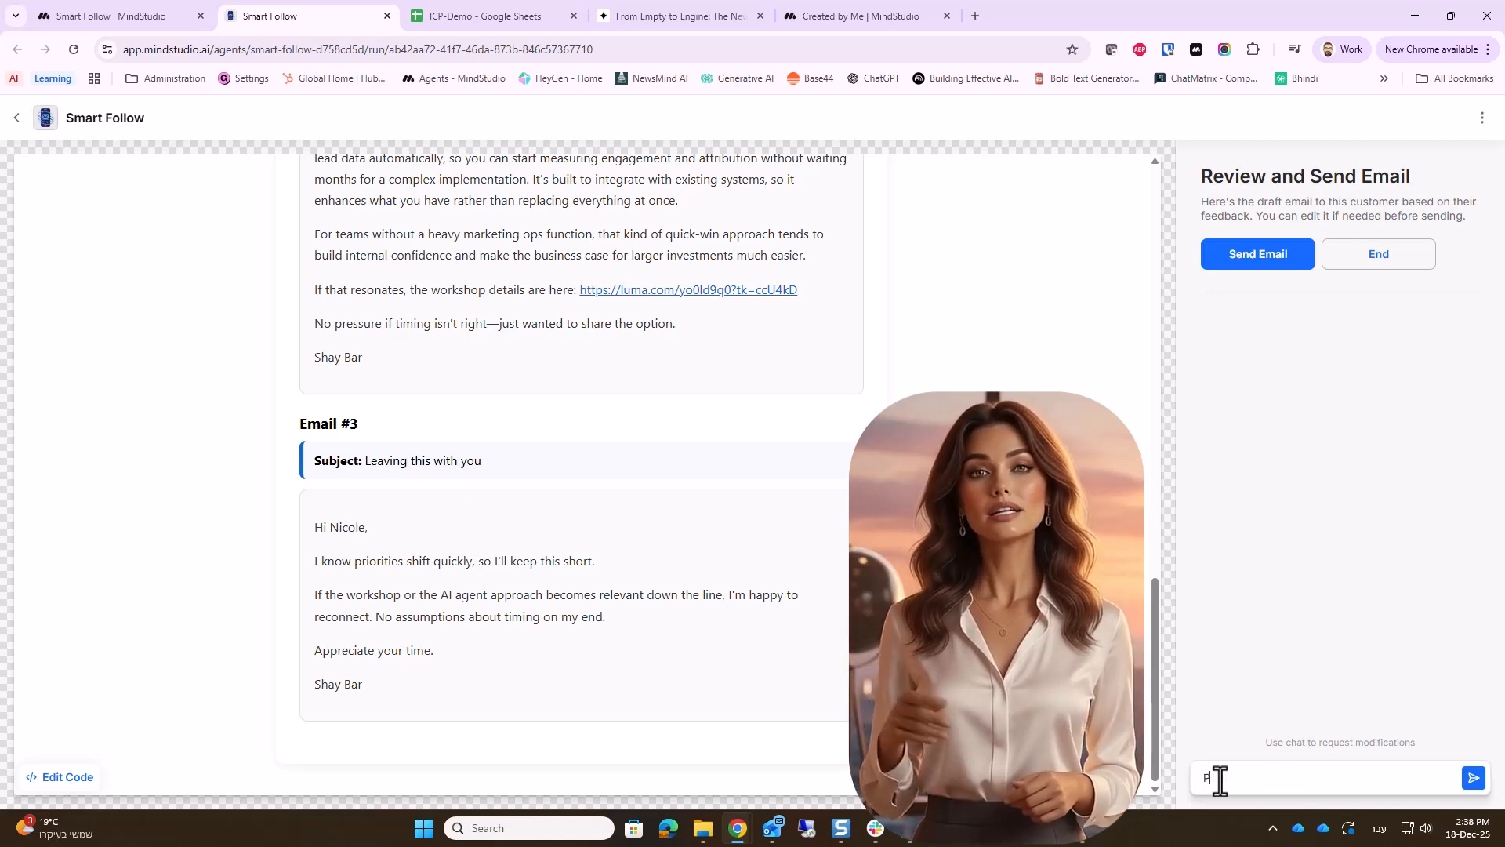
pyautogui.write('lease make it more personal')
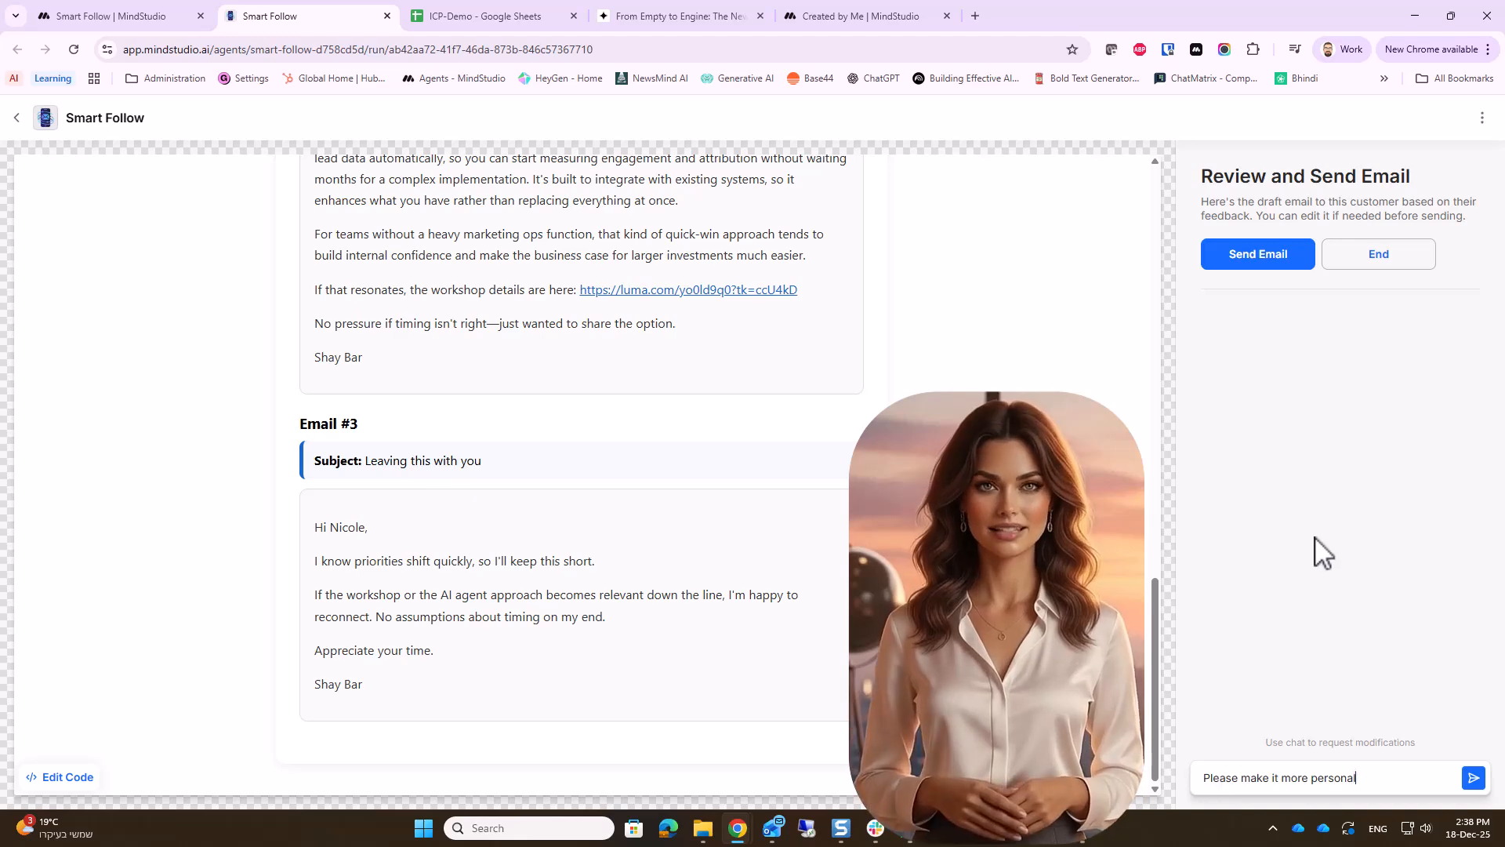
pyautogui.click(1473, 778)
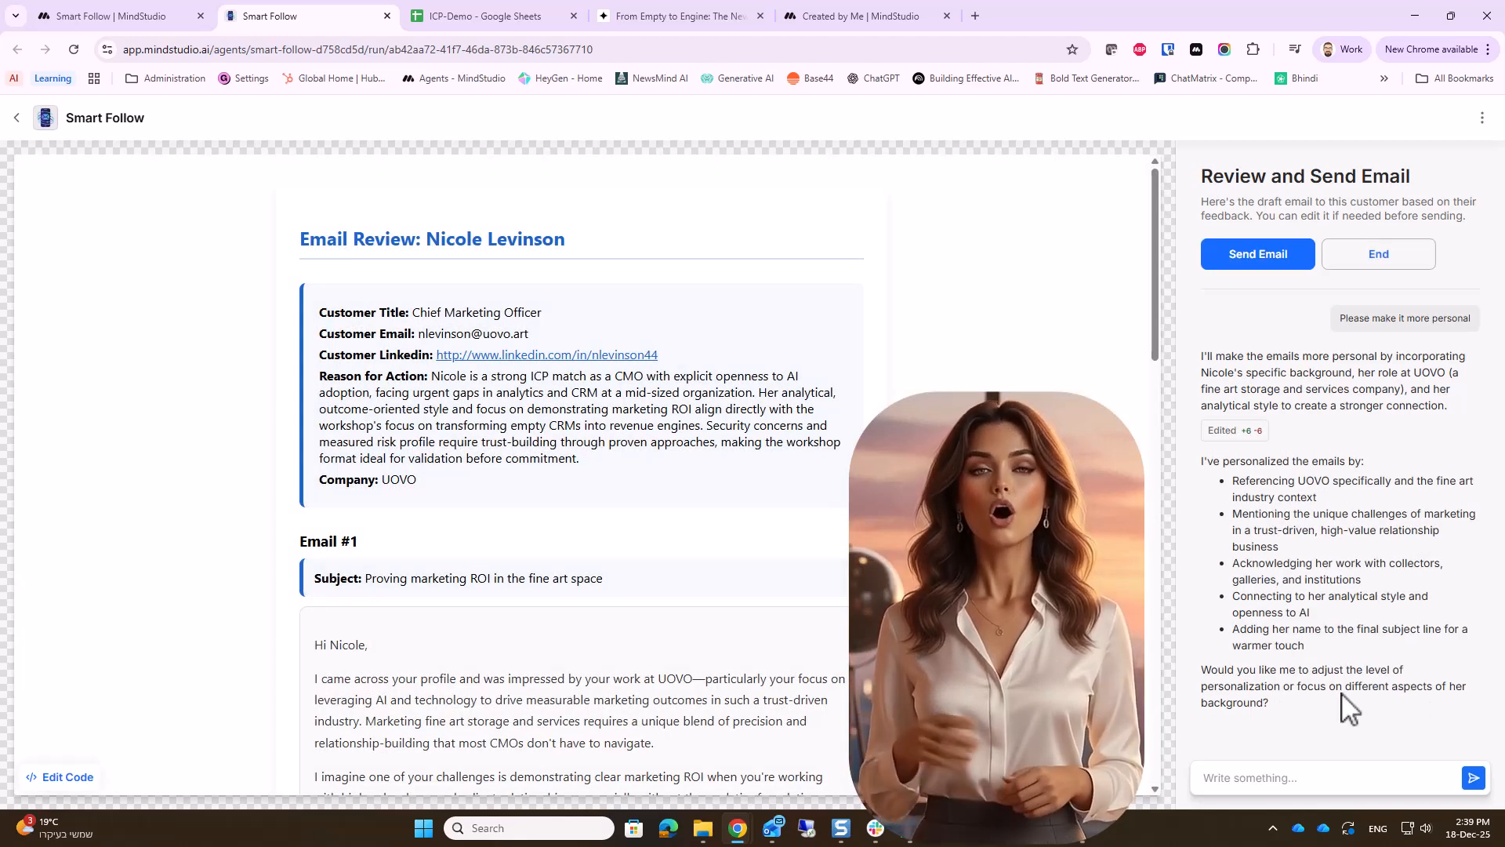
# Read the personalized emails for the UOVO prospect and approve them for sending
pyautogui.scroll(-3, 580, 470)
pyautogui.scroll(-2, 580, 471)
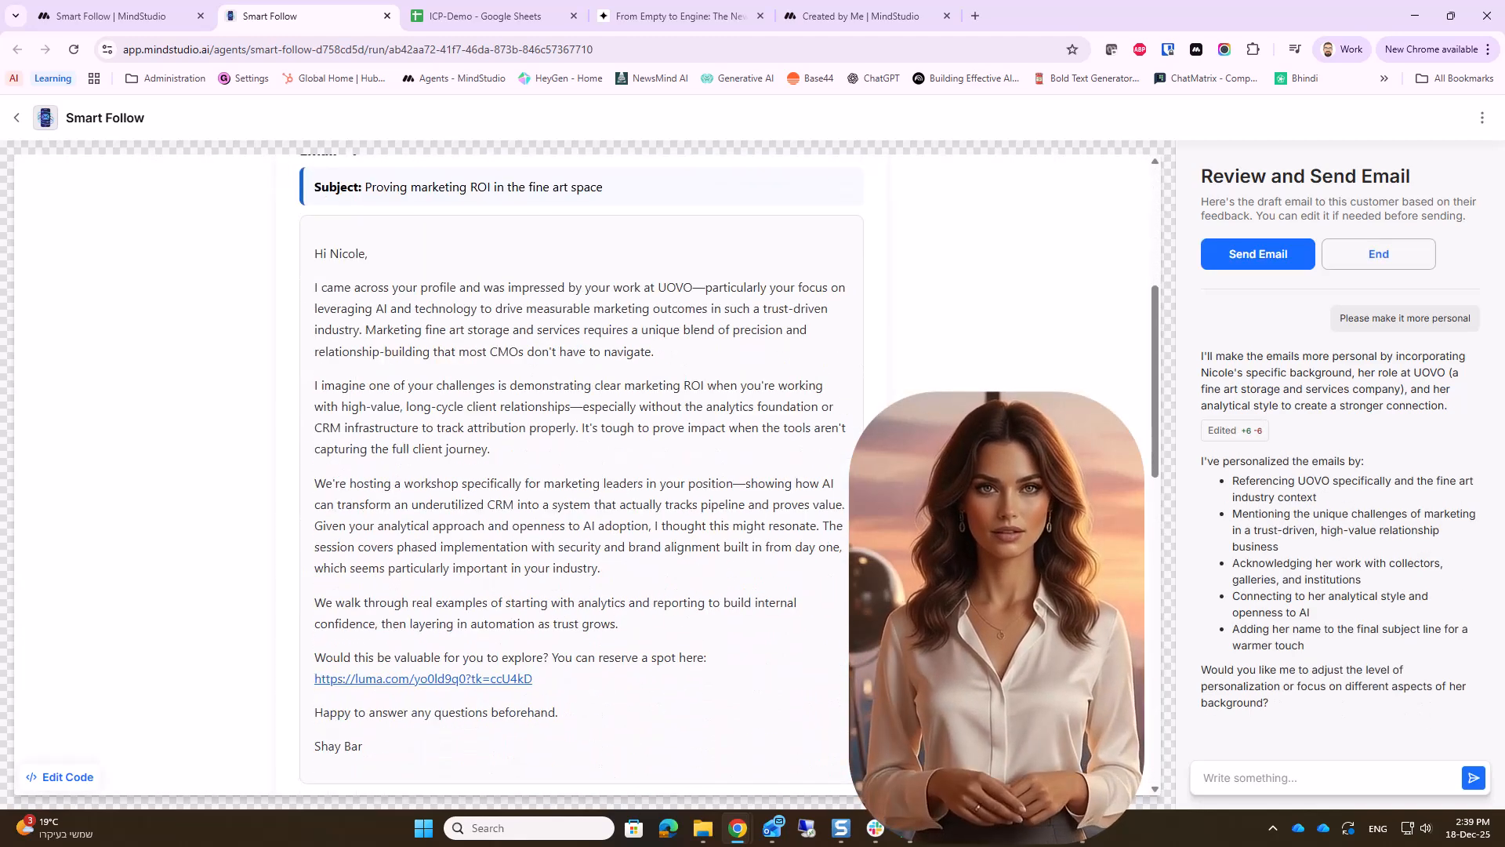
pyautogui.click(1258, 255)
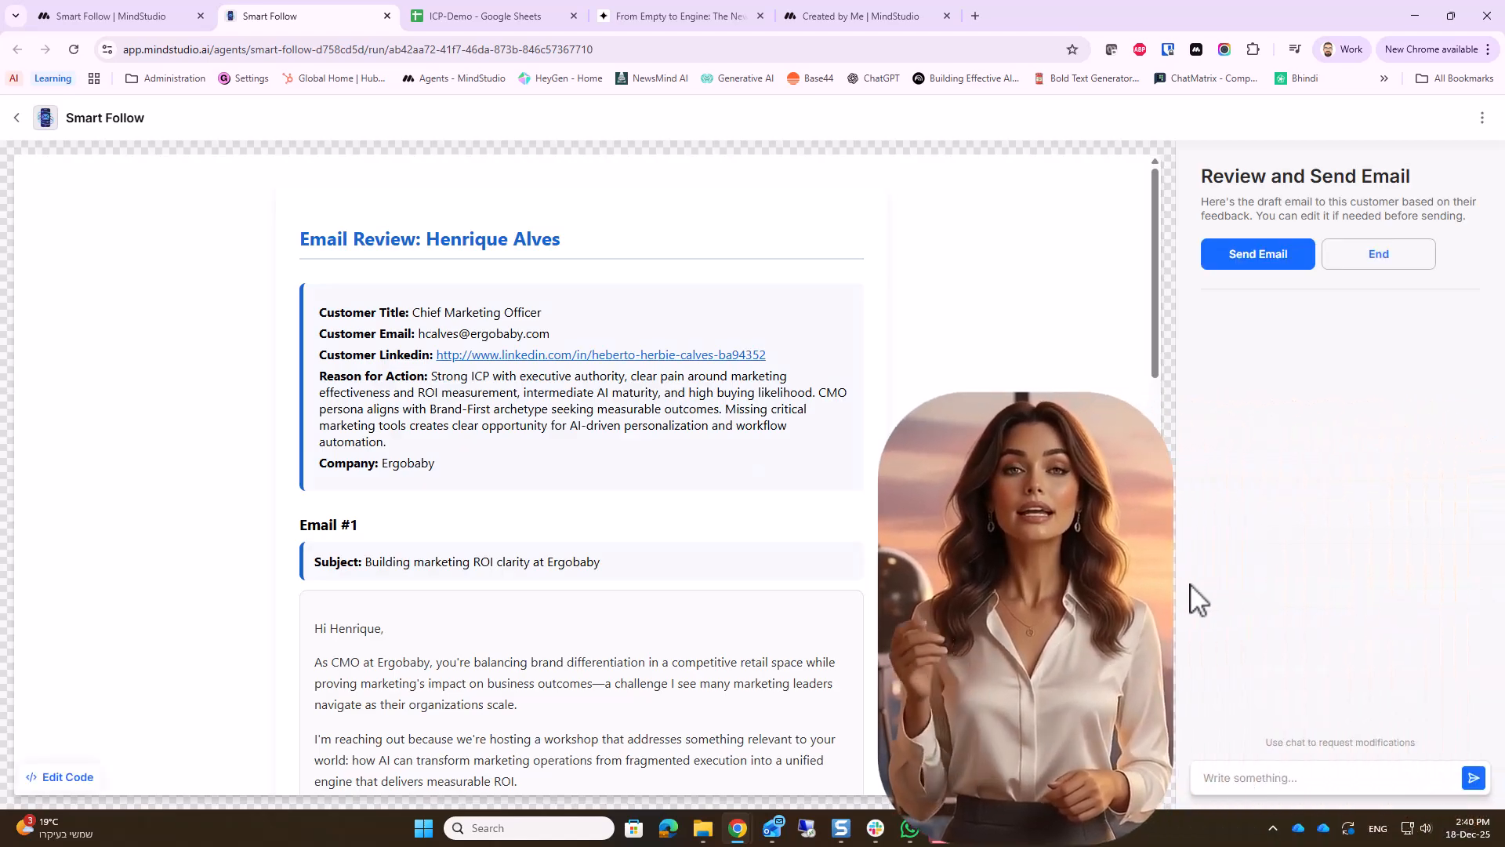
# Read the Ergobaby prospect's draft emails and request the change "Please make it shorter. I want to send it in LinkedIn DM"
pyautogui.scroll(-2, 1011, 592)
pyautogui.scroll(-3, 730, 470)
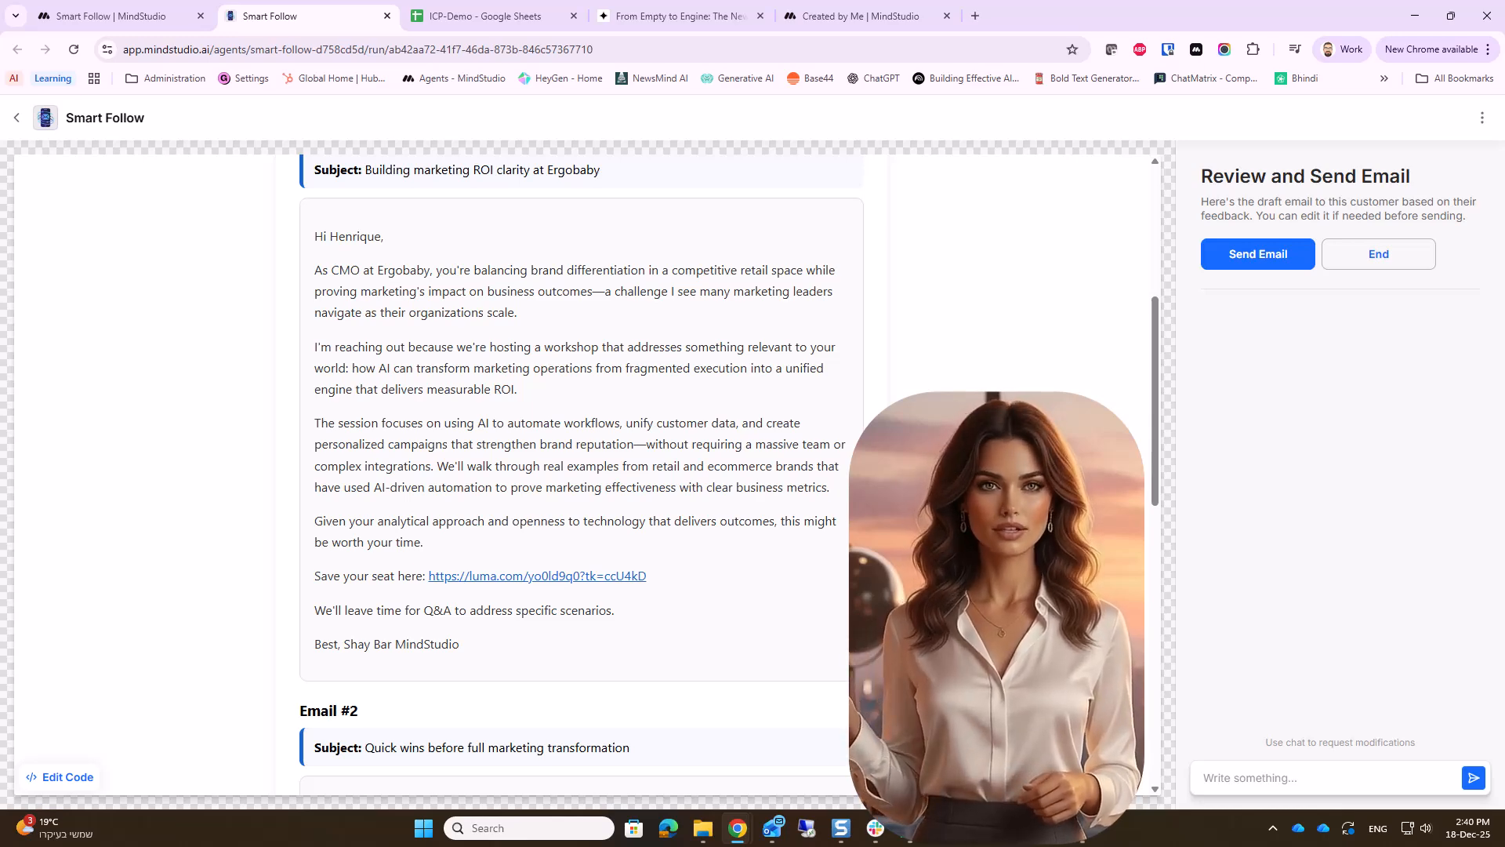
pyautogui.scroll(-7, 580, 471)
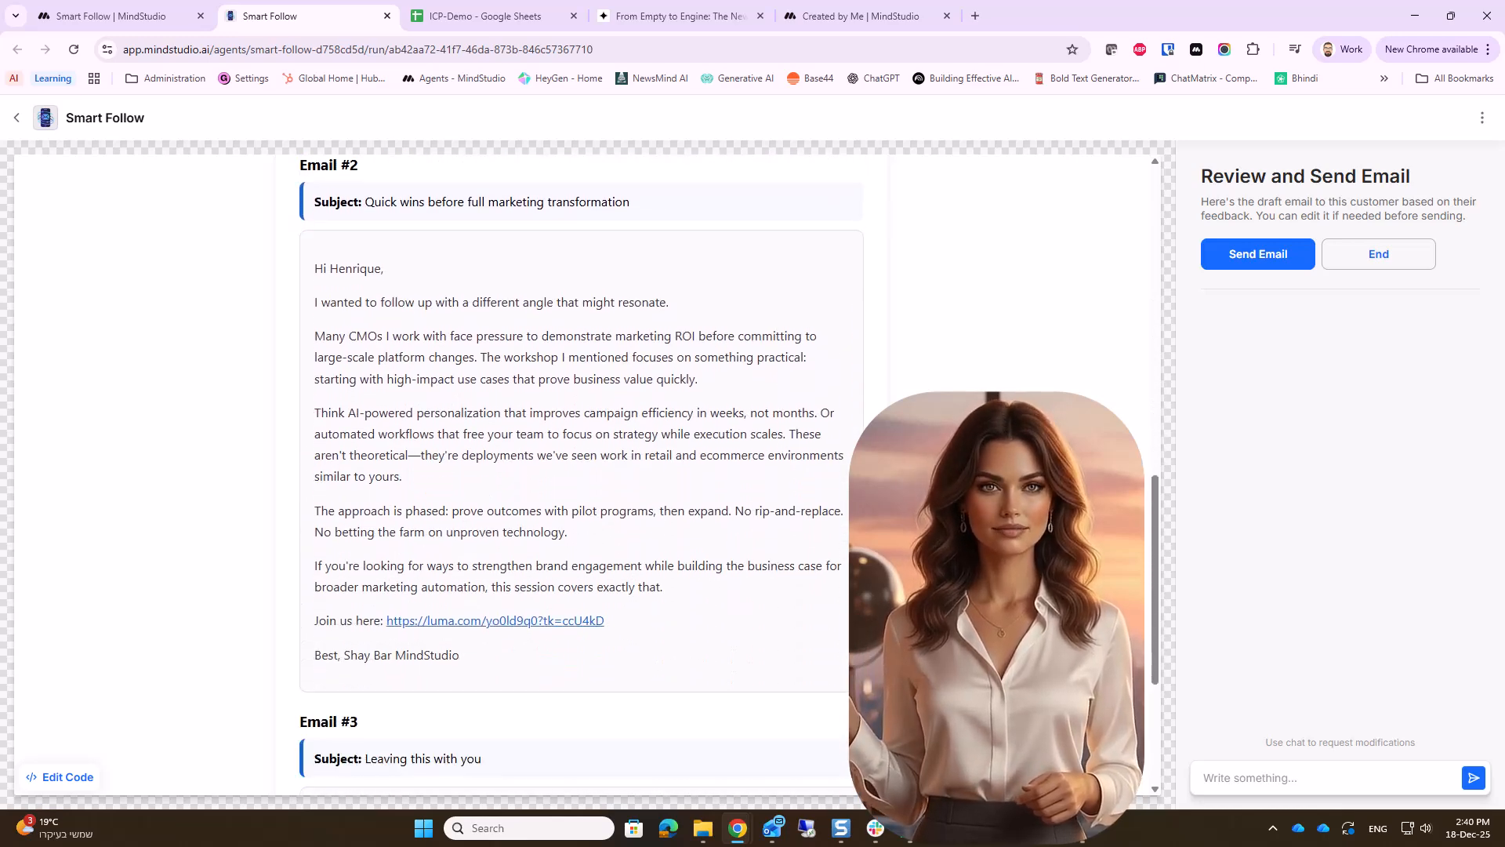
pyautogui.scroll(-4, 581, 470)
pyautogui.click(1225, 777)
pyautogui.write('Please make it sho')
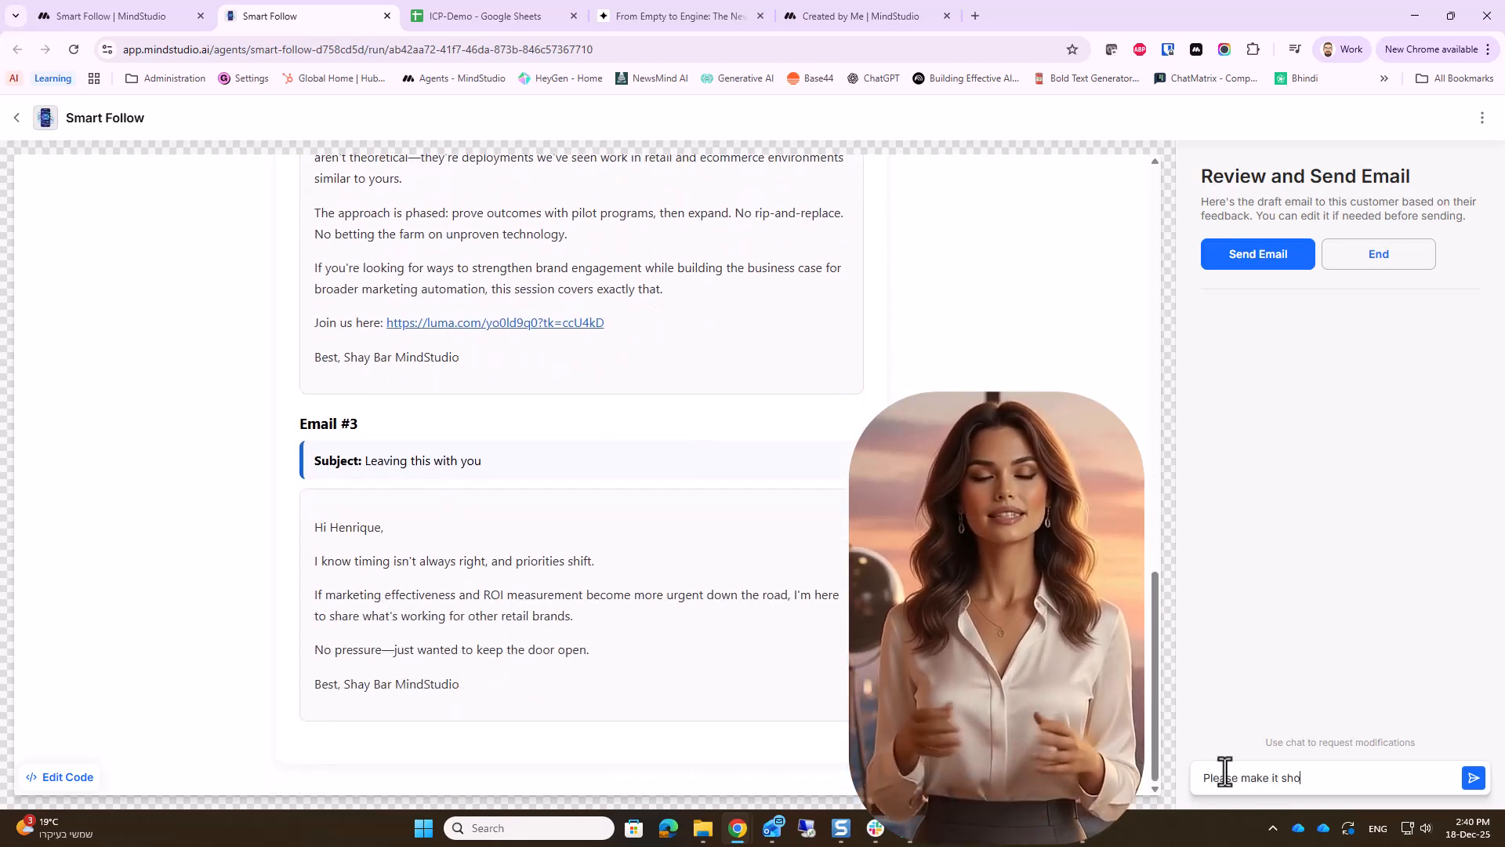
pyautogui.write('rter. I want to send it in LinkedIn DM')
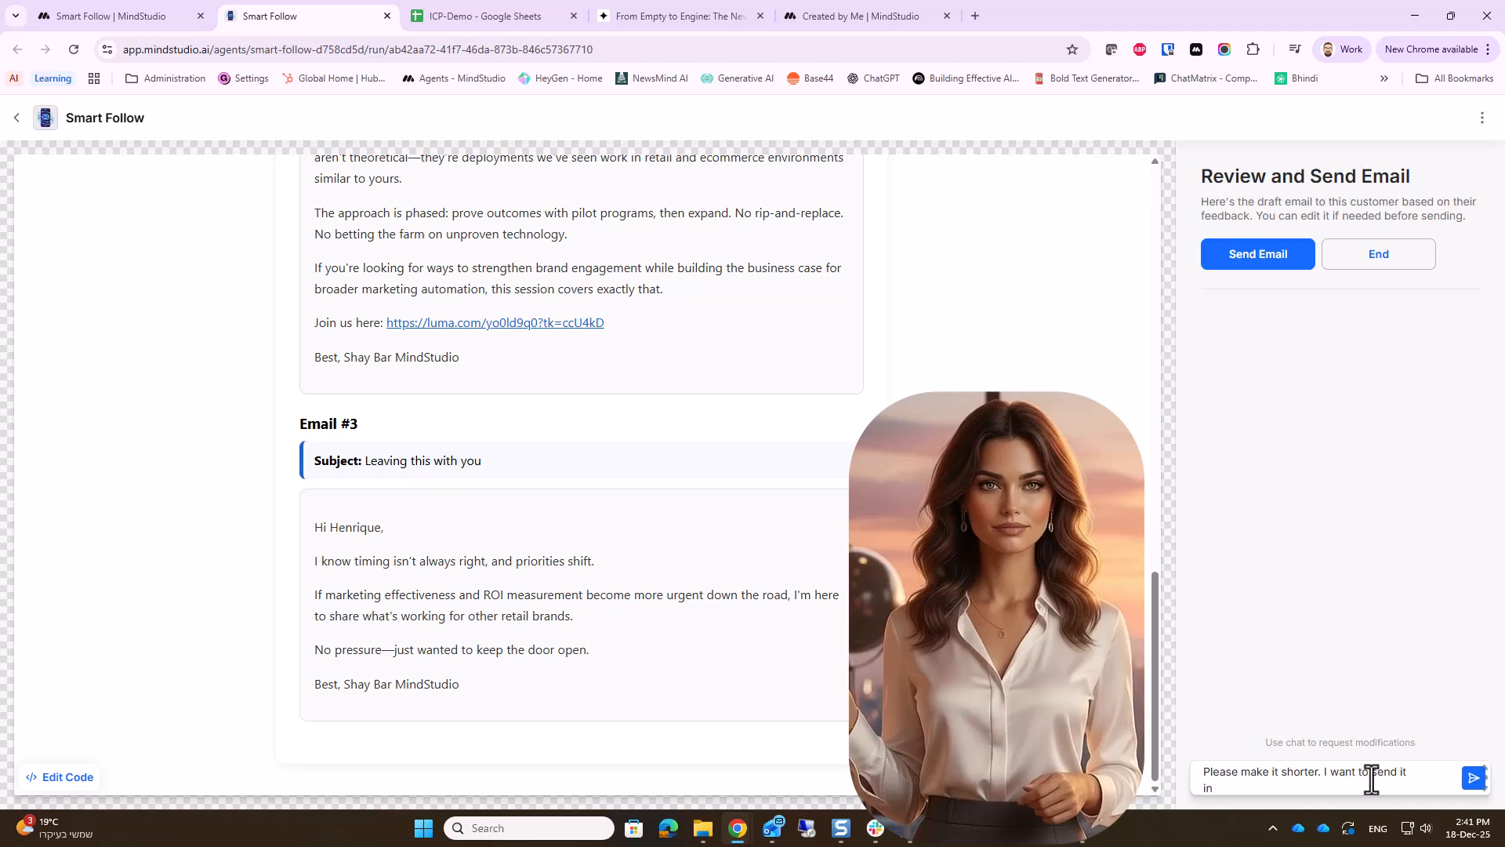
pyautogui.press('Return')
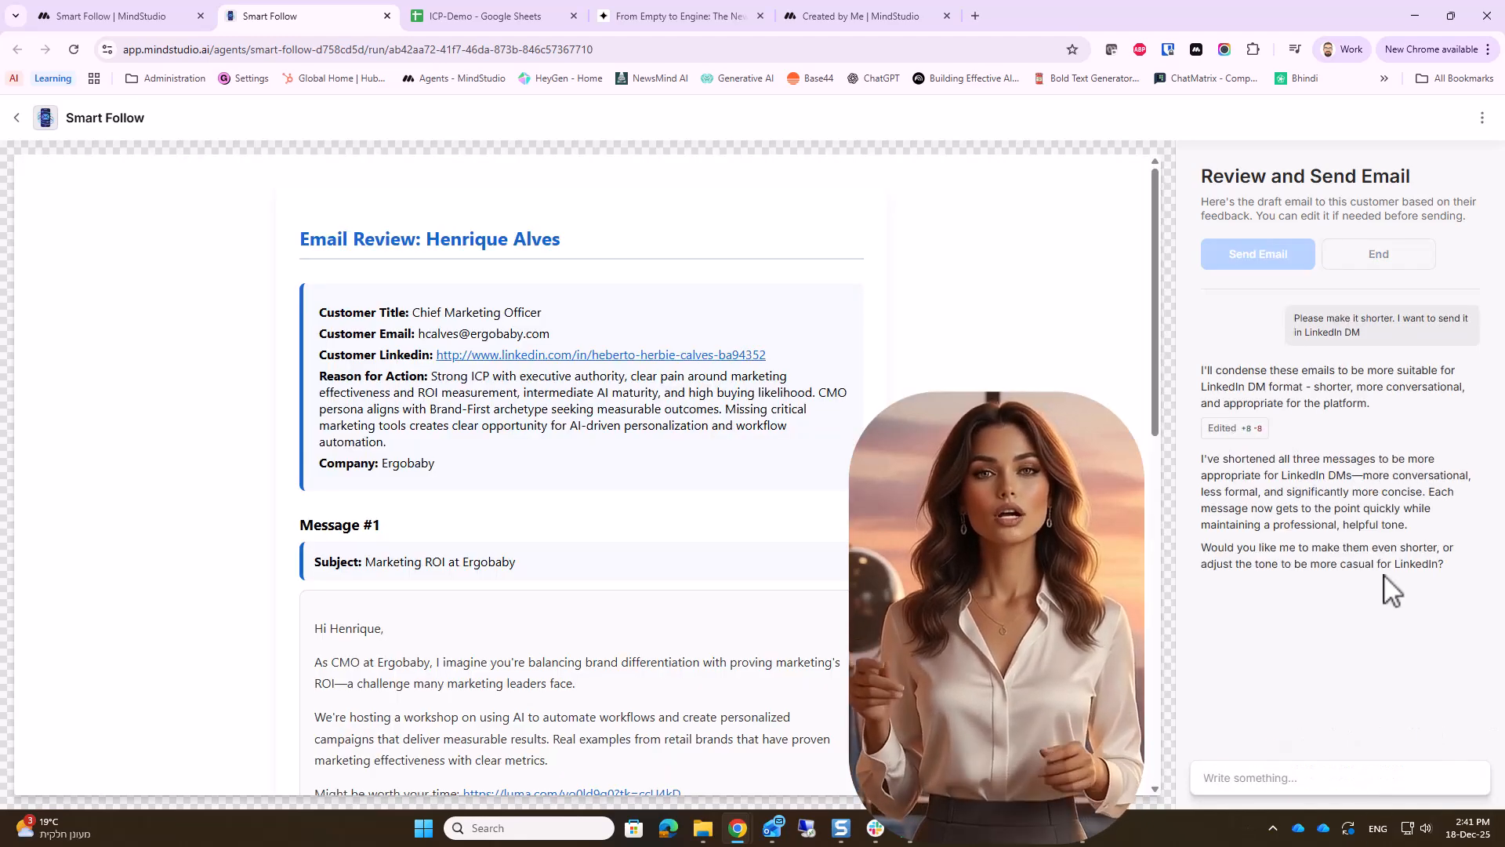
# Check the three shortened LinkedIn messages for the Ergobaby prospect and approve them for sending
pyautogui.scroll(-4, 581, 475)
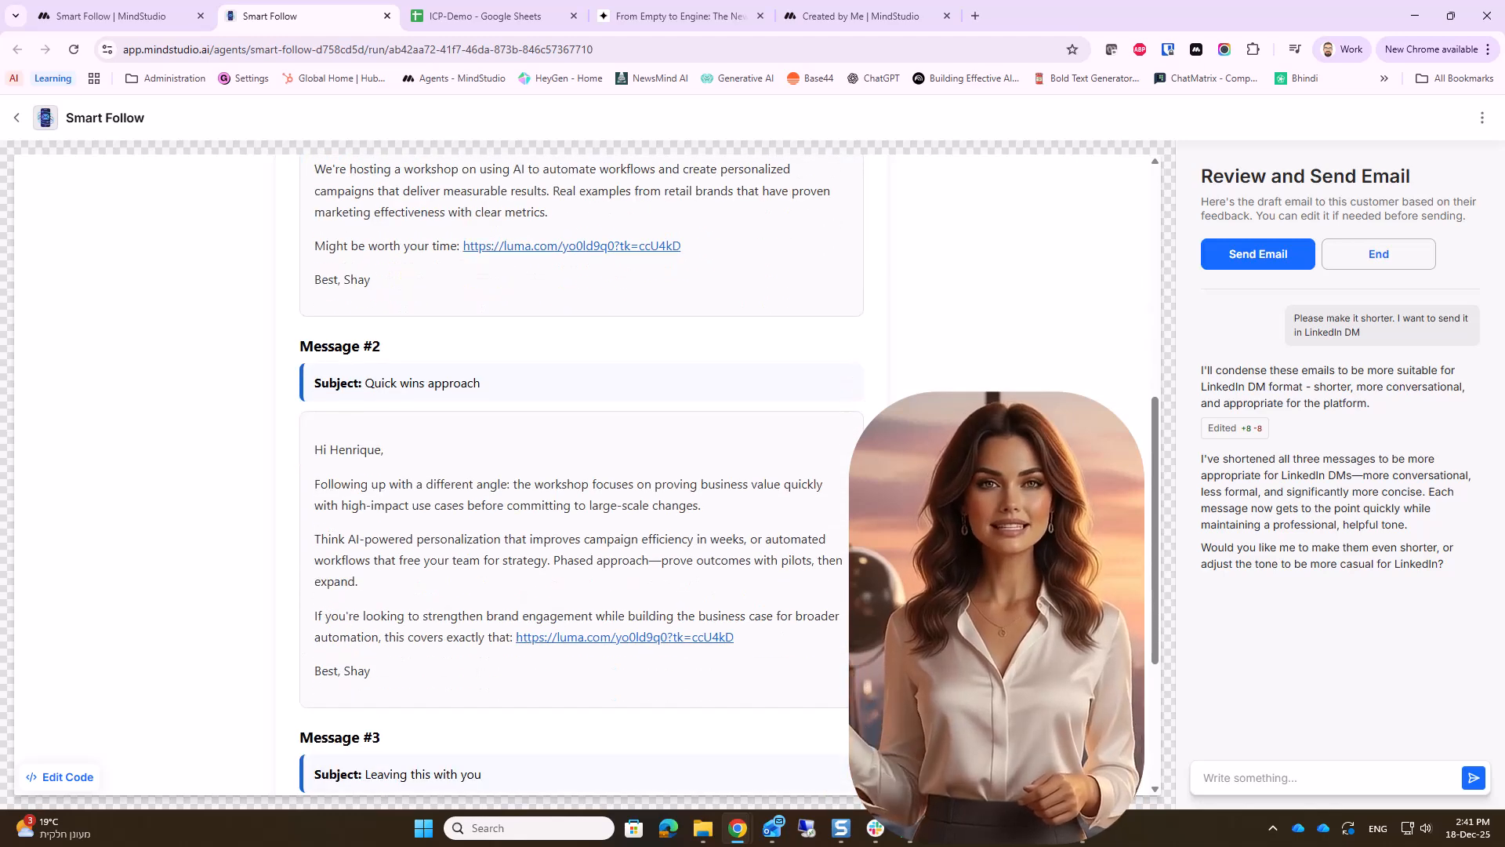
pyautogui.scroll(-3, 582, 474)
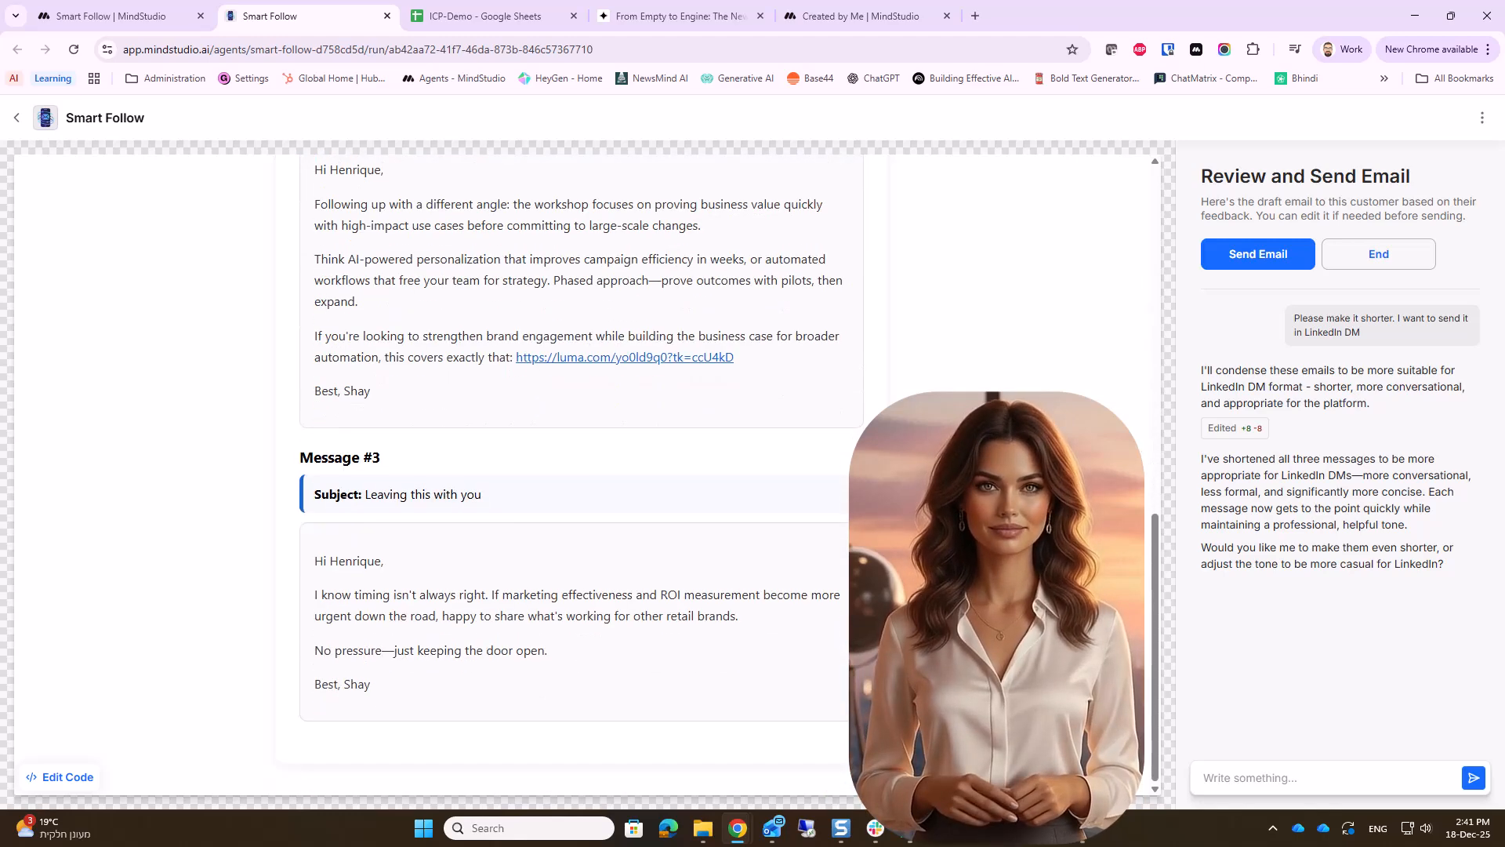
pyautogui.click(1291, 252)
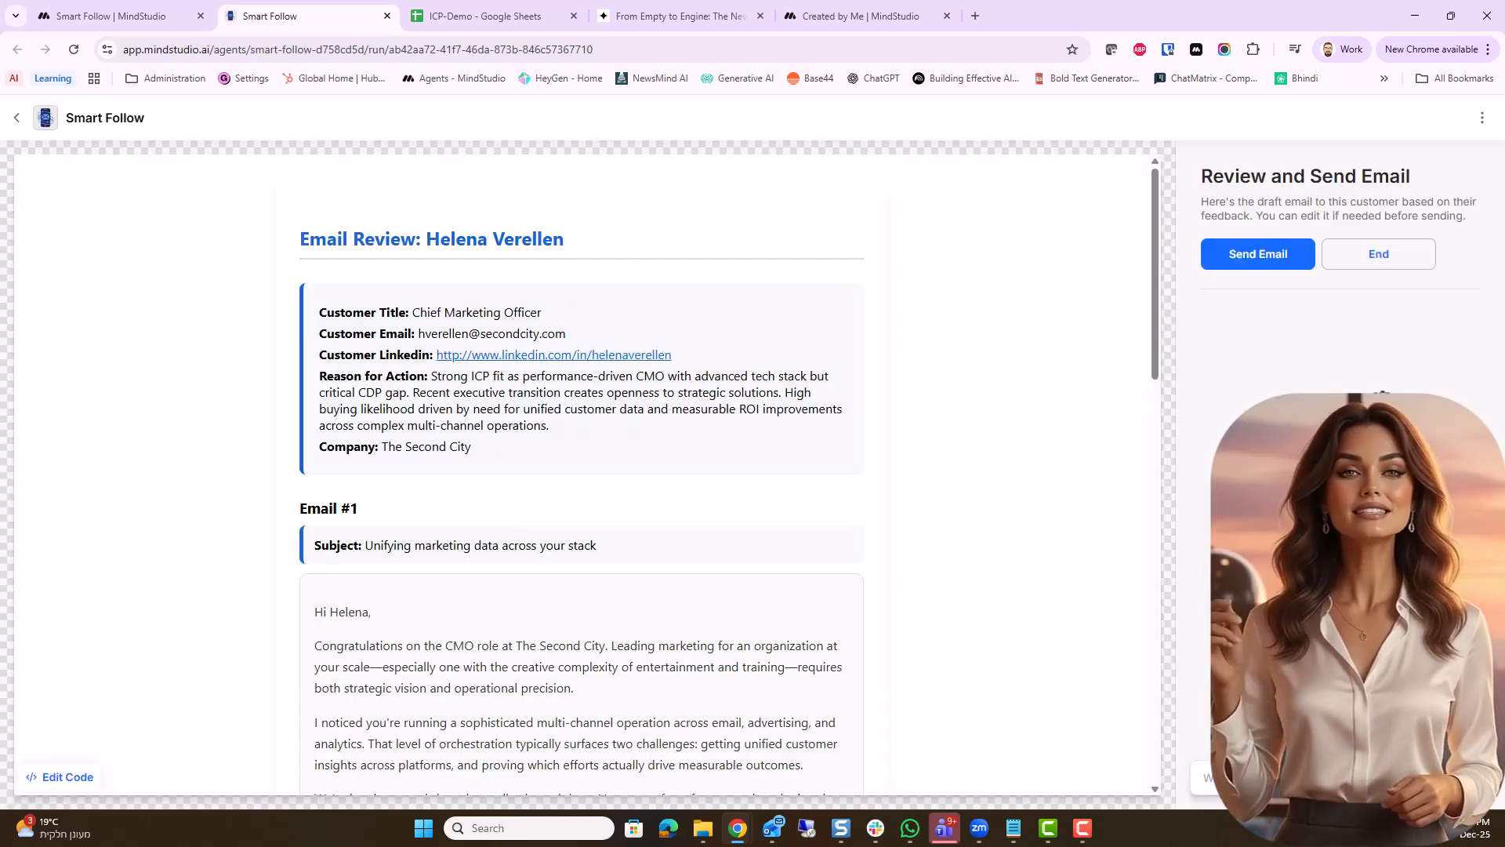
# Review and approve for sending the draft email sequences for the remaining prospects at The Second City, Figment and Siebert Financial Corp
pyautogui.scroll(-4, 961, 545)
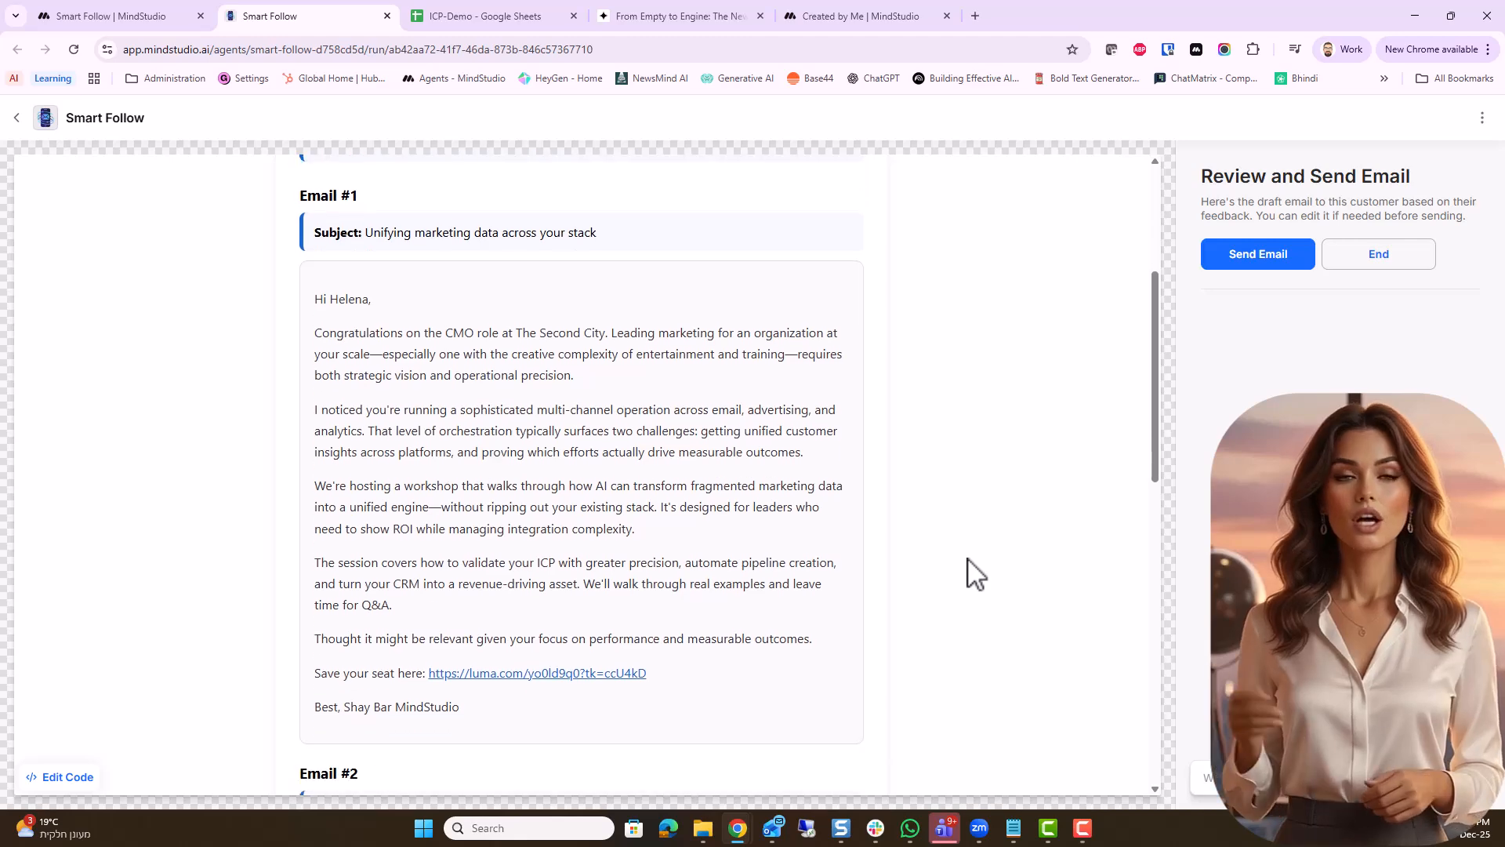
pyautogui.scroll(-13, 972, 573)
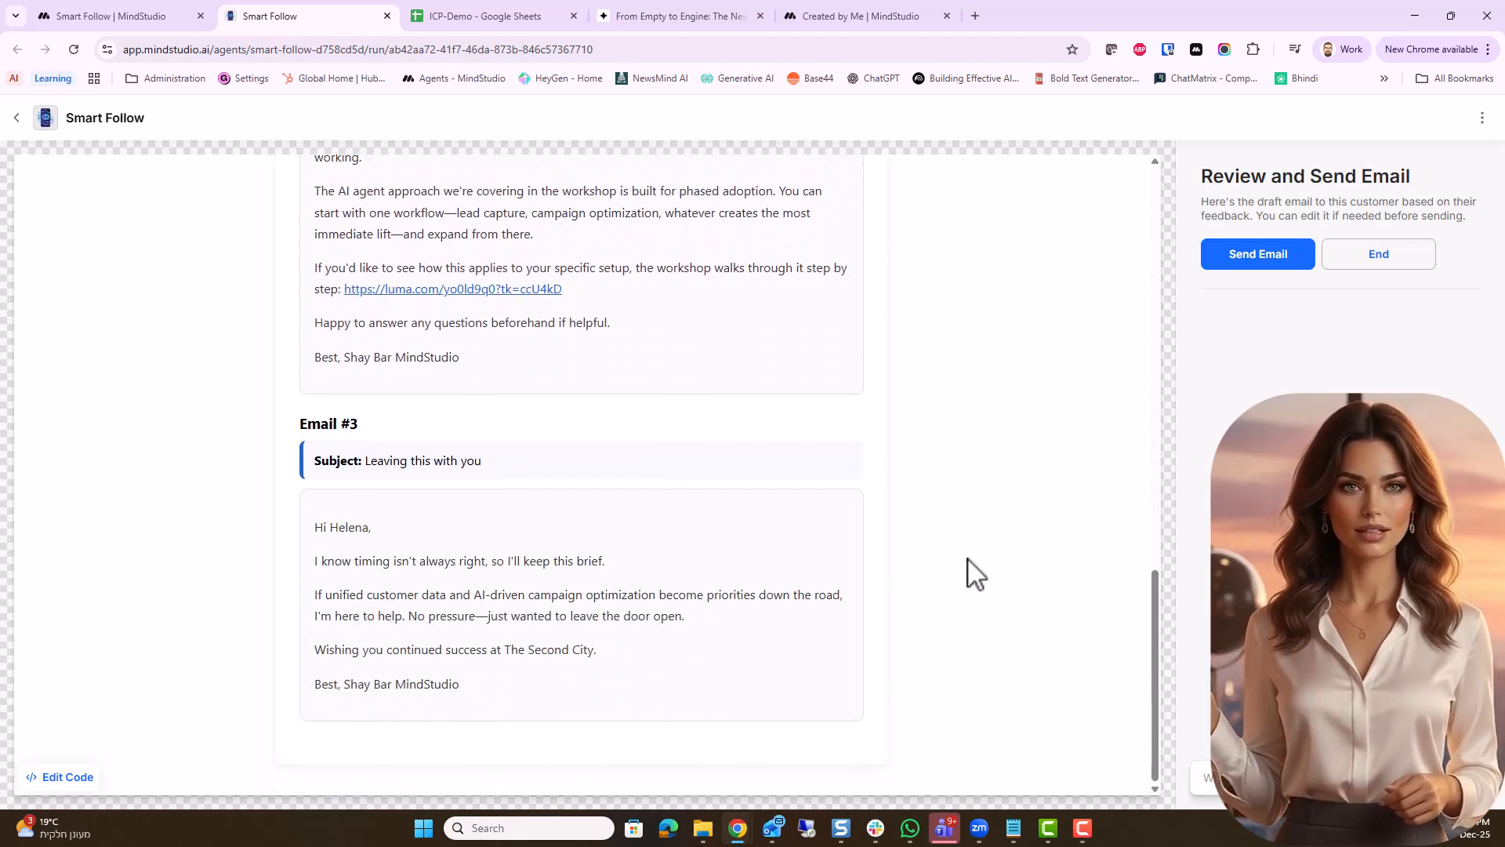
pyautogui.click(1248, 263)
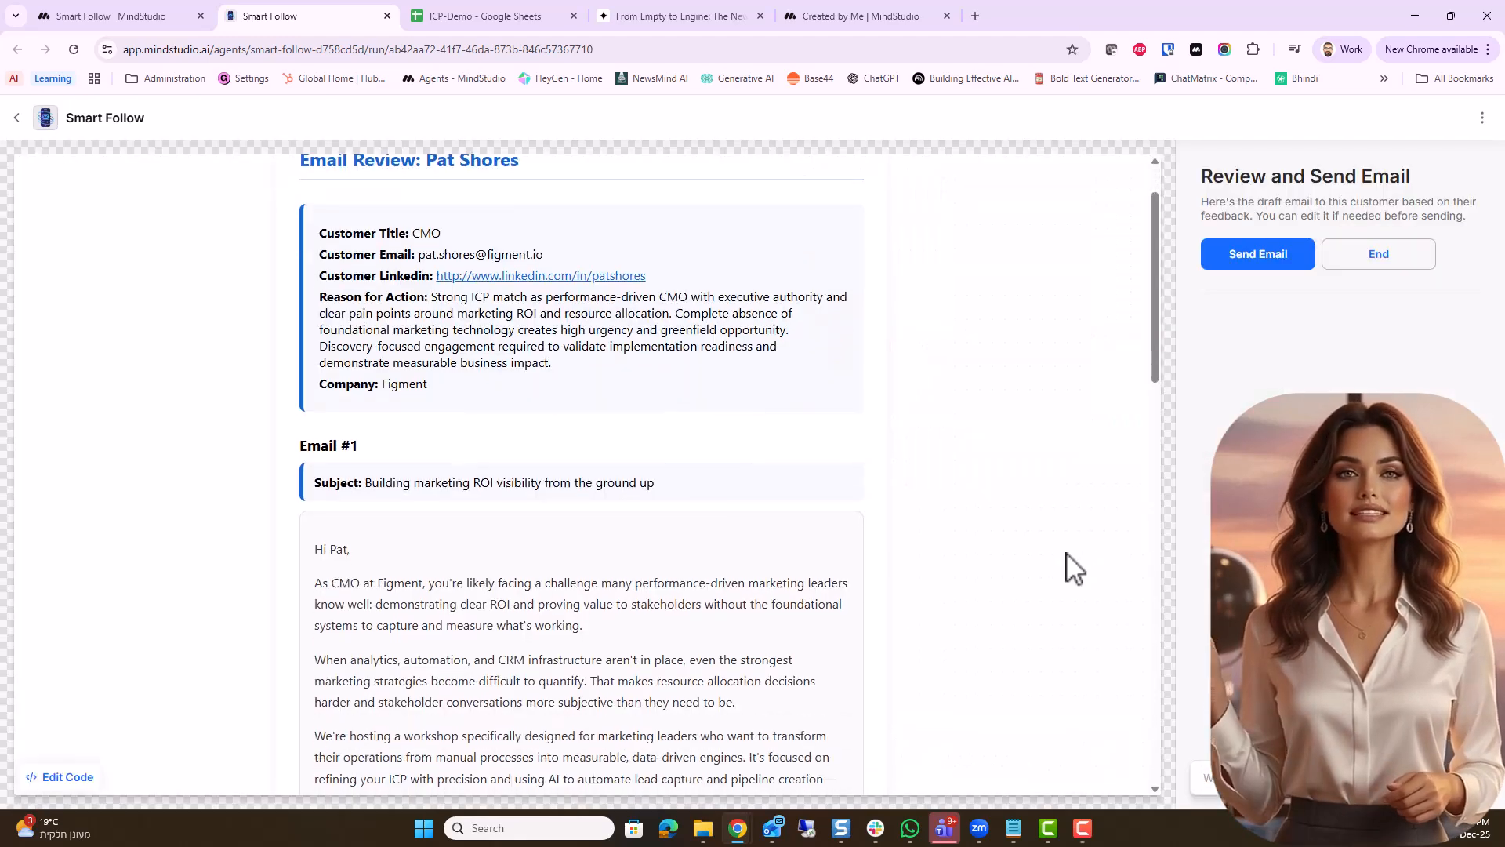
pyautogui.scroll(-13, 1074, 569)
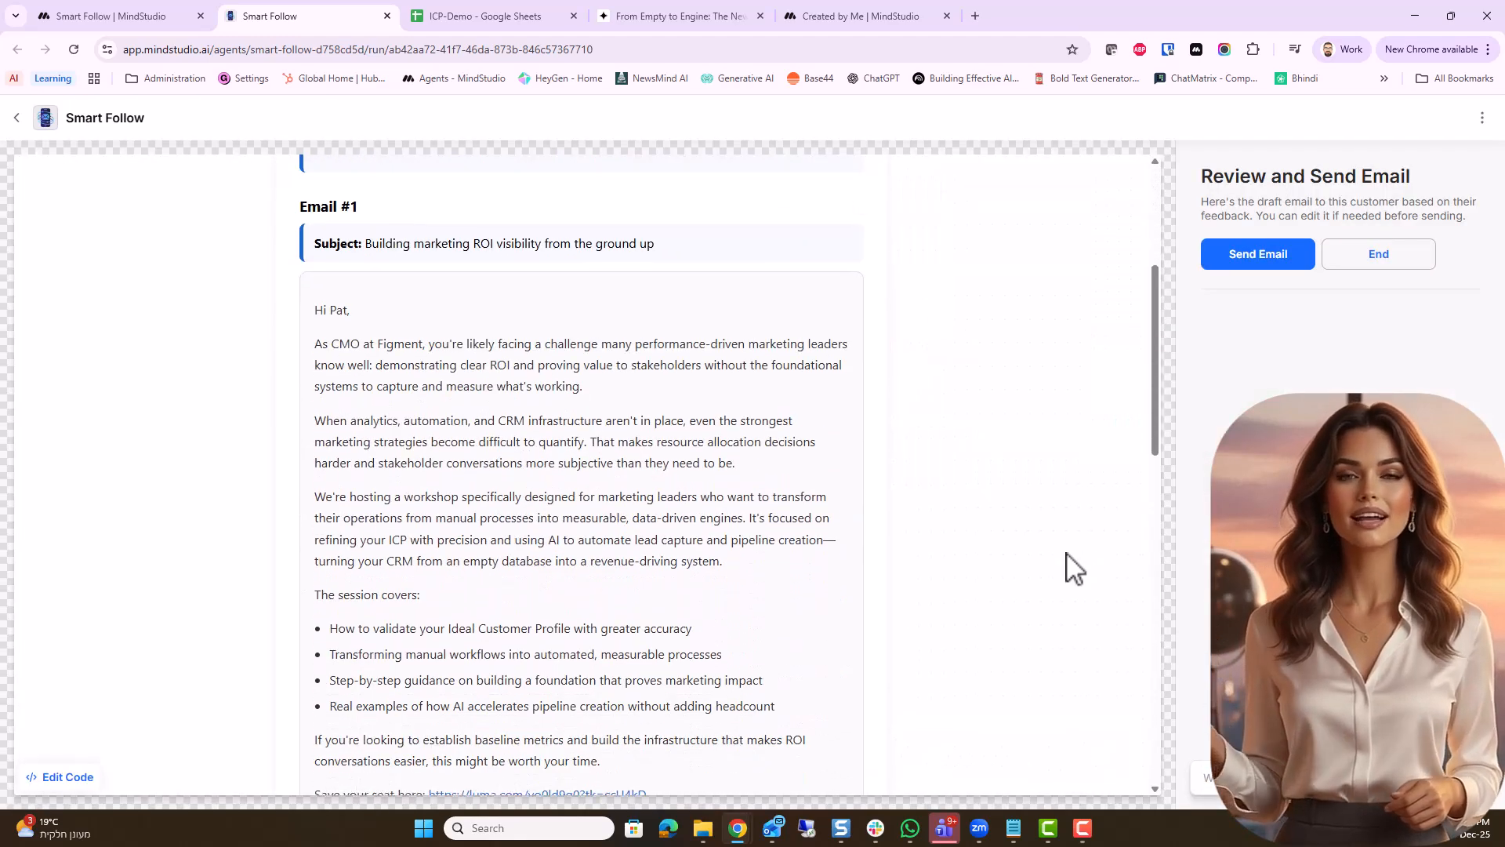
pyautogui.scroll(-4, 1074, 569)
pyautogui.click(1254, 254)
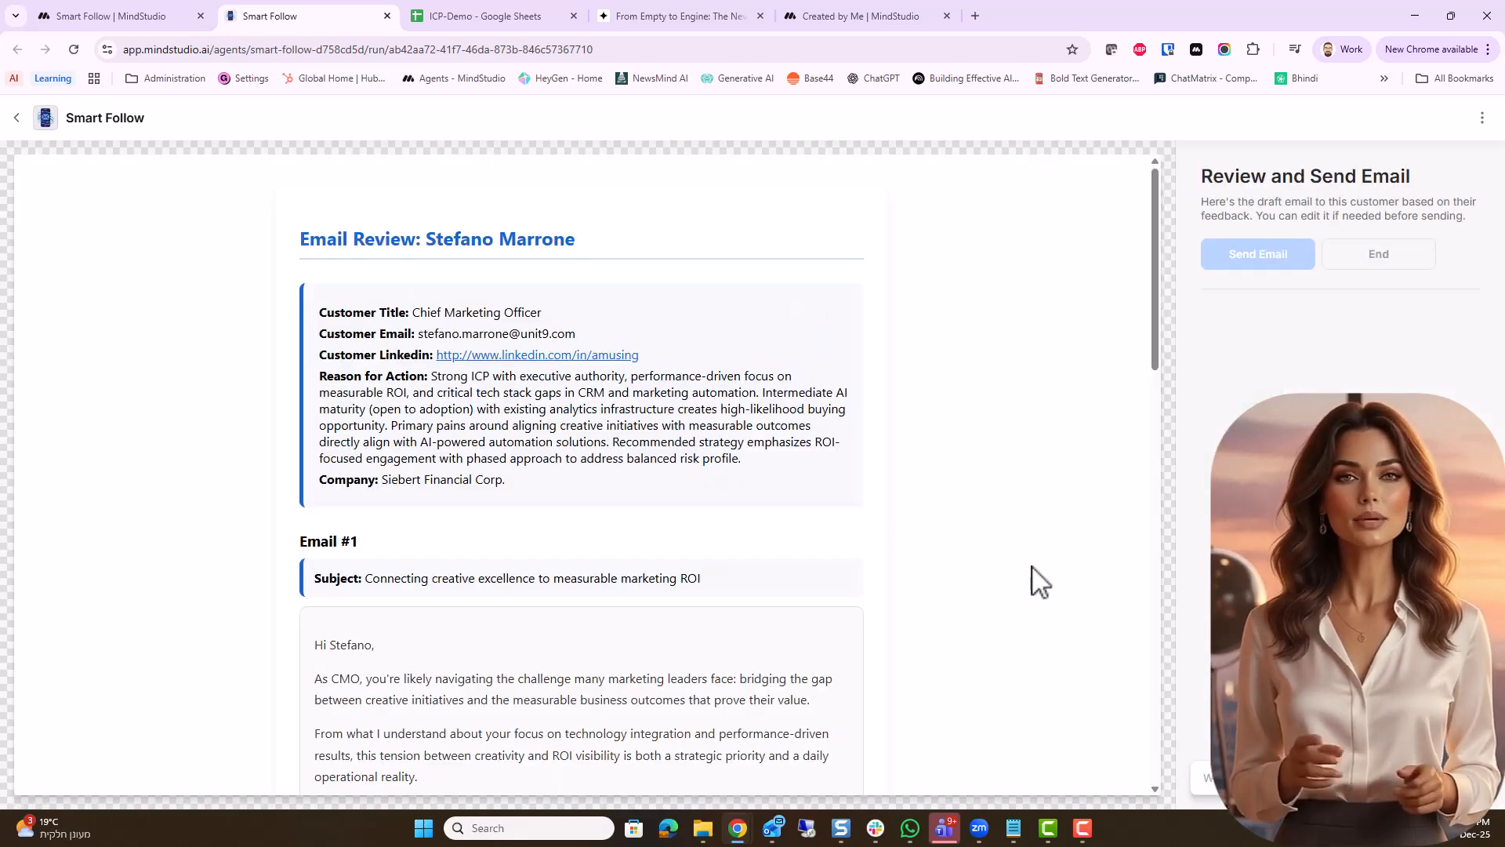
pyautogui.scroll(-7, 1042, 578)
pyautogui.scroll(-10, 1048, 578)
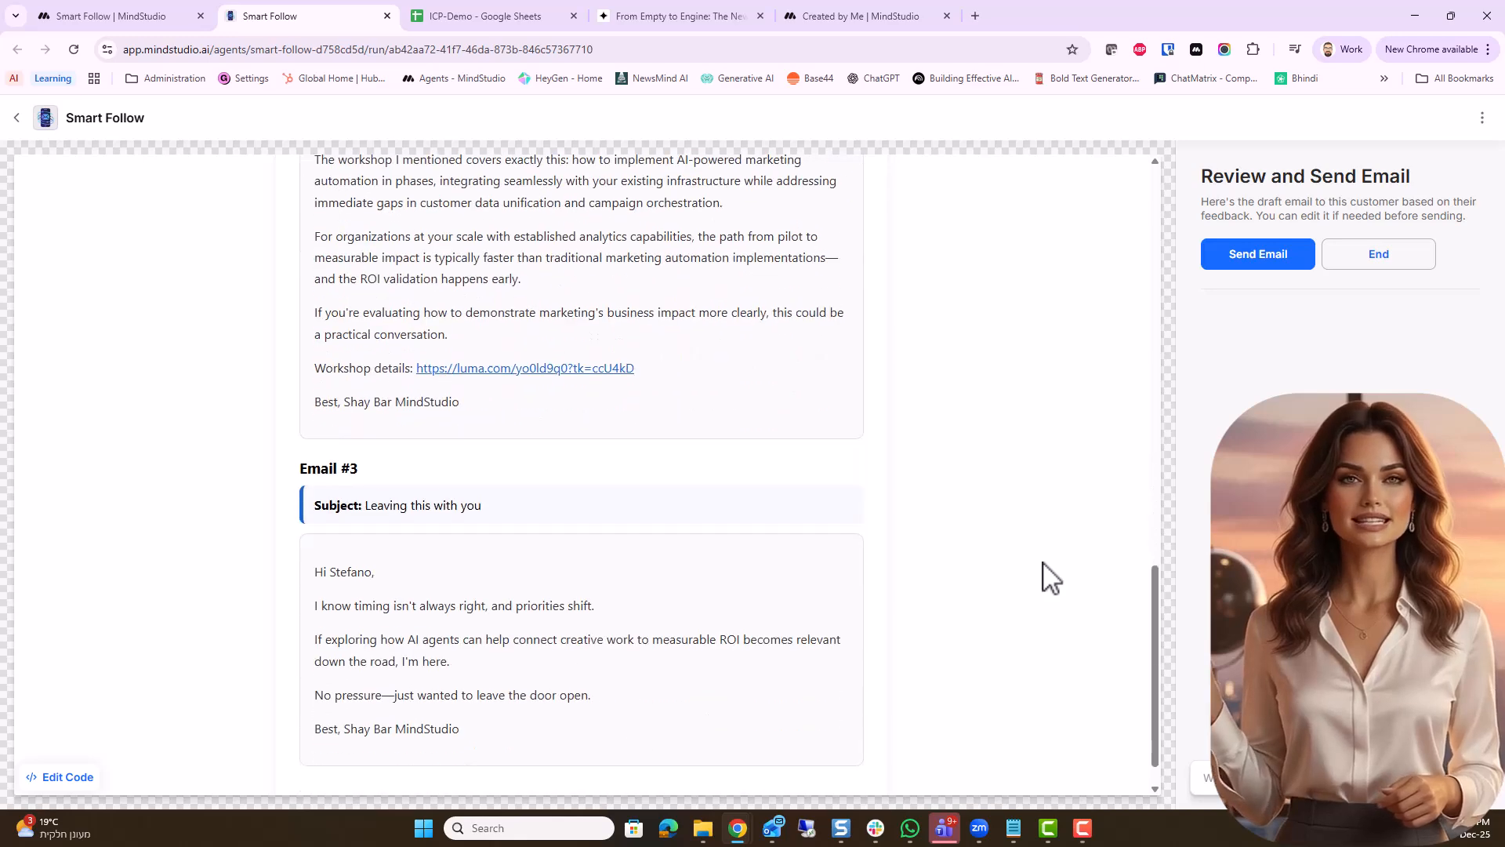
pyautogui.click(1247, 262)
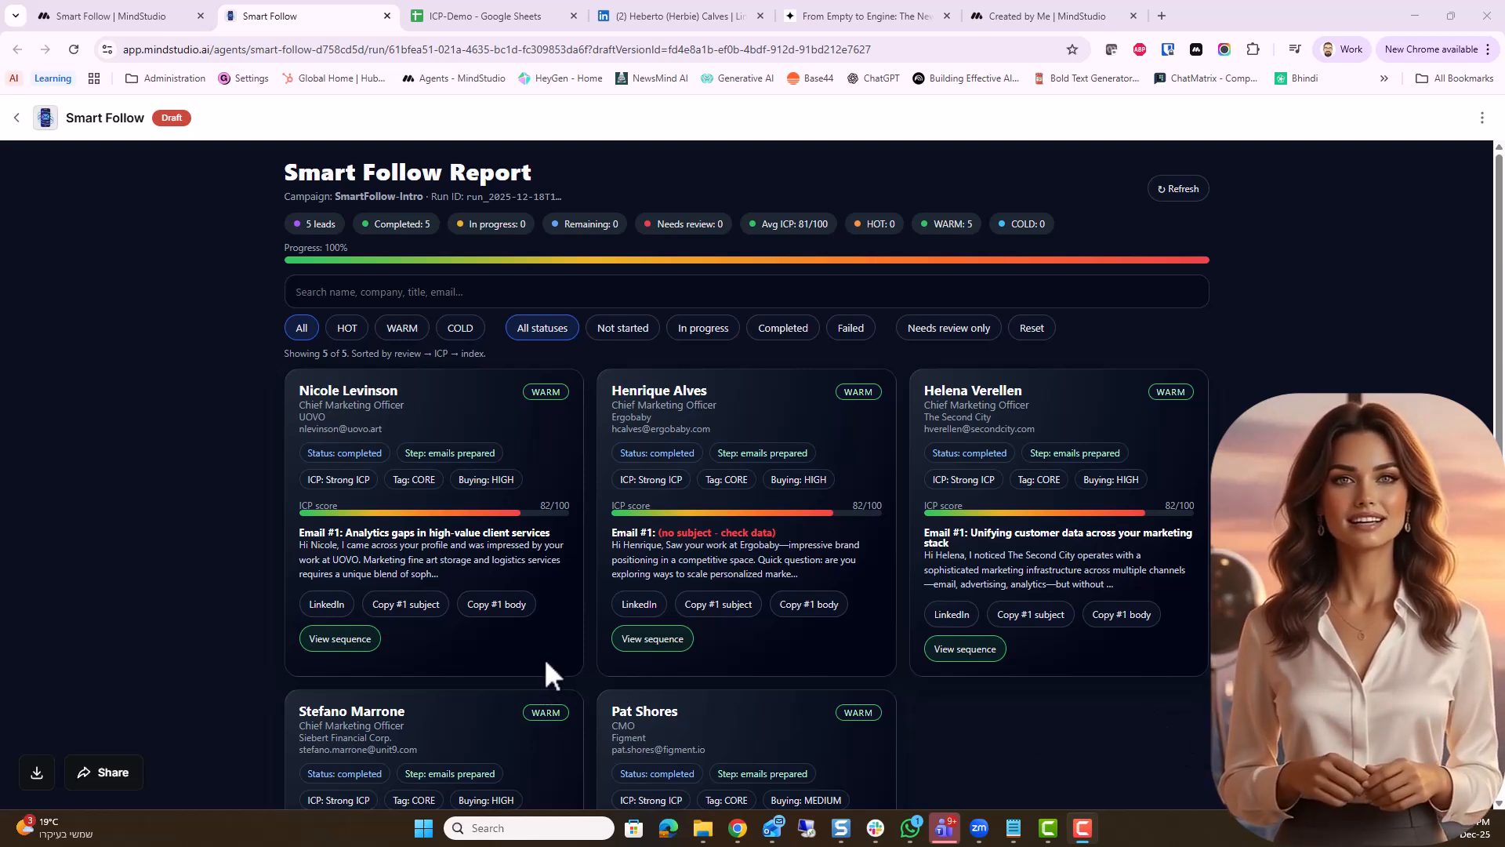
# Expand the UOVO lead's sequence in the Smart Follow Report and view Email 1, Email 2 and Email 3
pyautogui.click(341, 640)
pyautogui.scroll(-6, 415, 634)
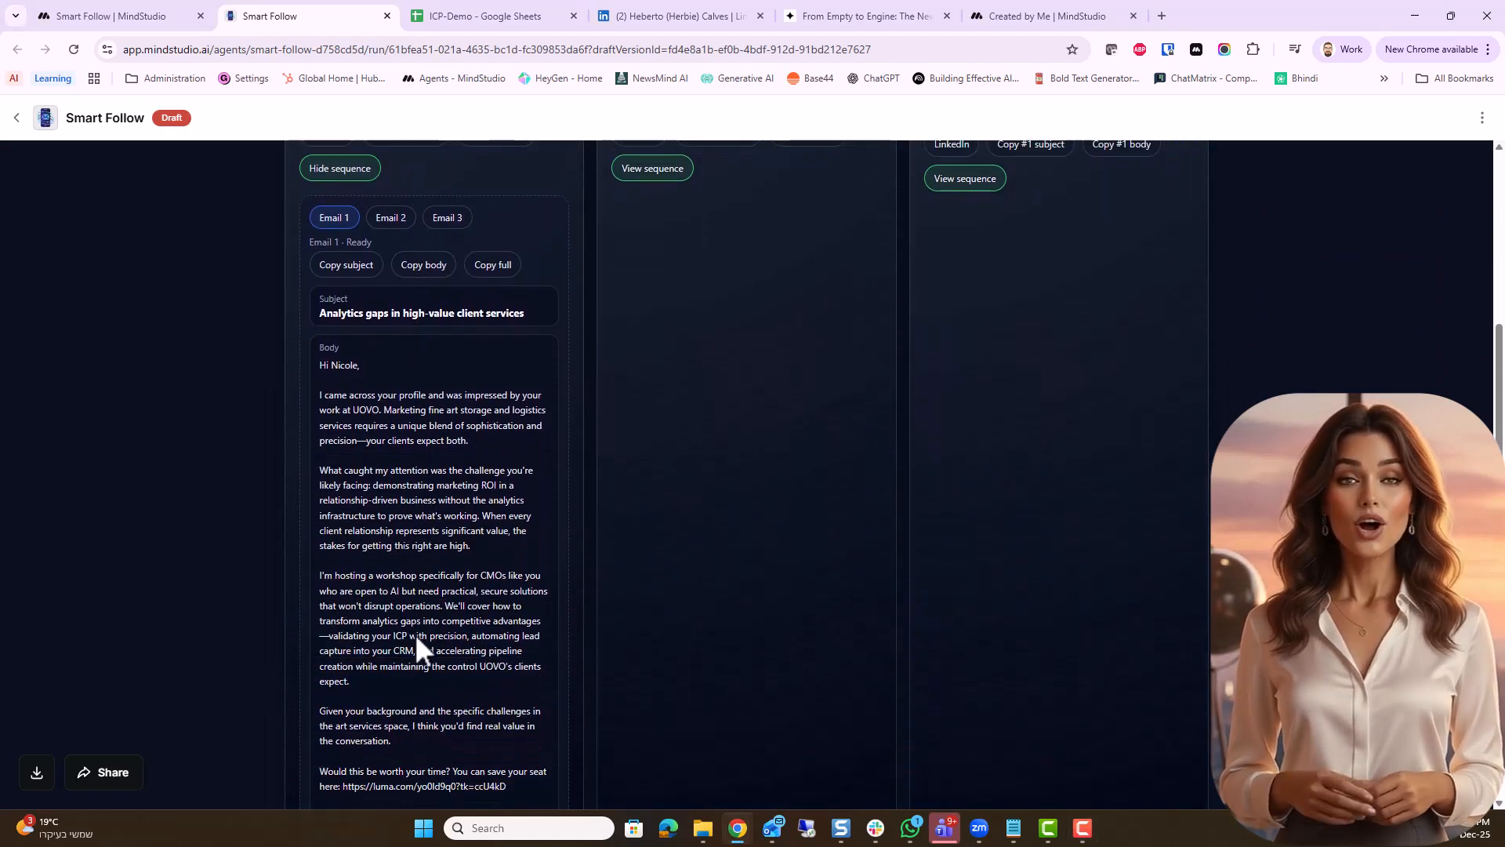
pyautogui.scroll(-1, 415, 633)
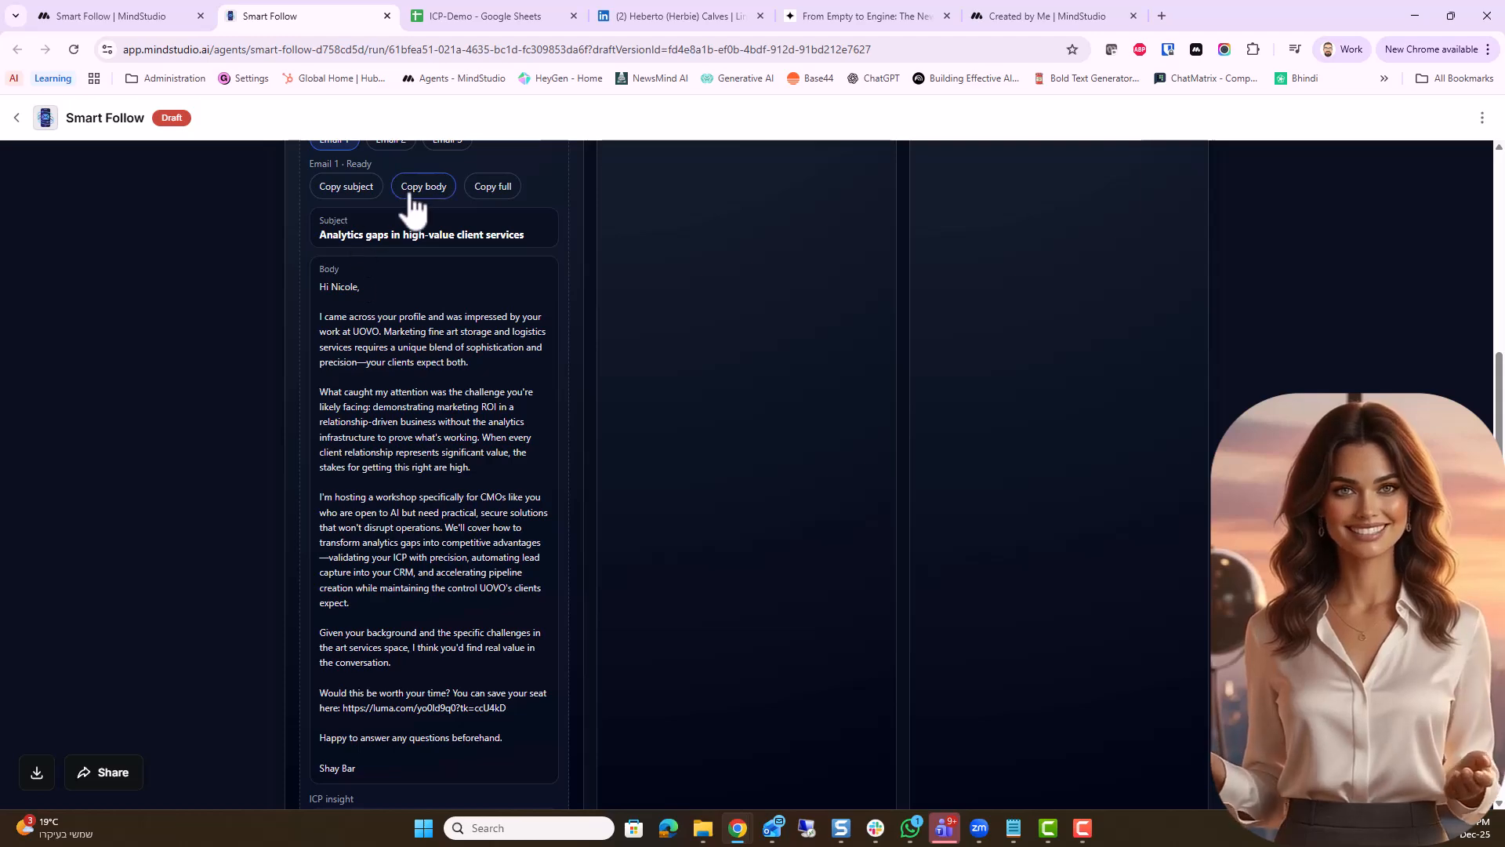
pyautogui.scroll(1, 408, 282)
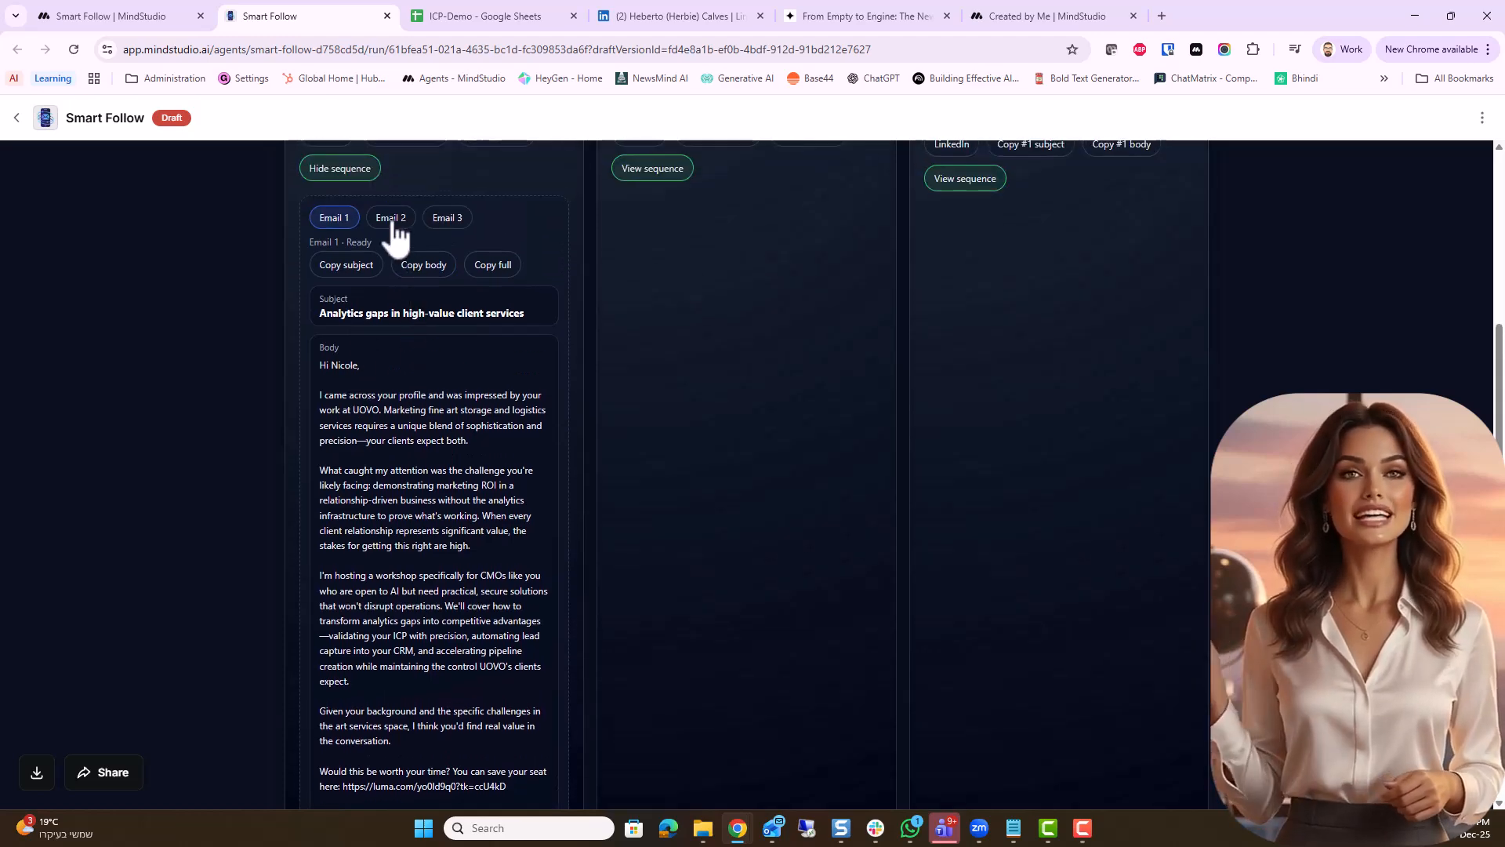
pyautogui.click(392, 219)
pyautogui.click(447, 222)
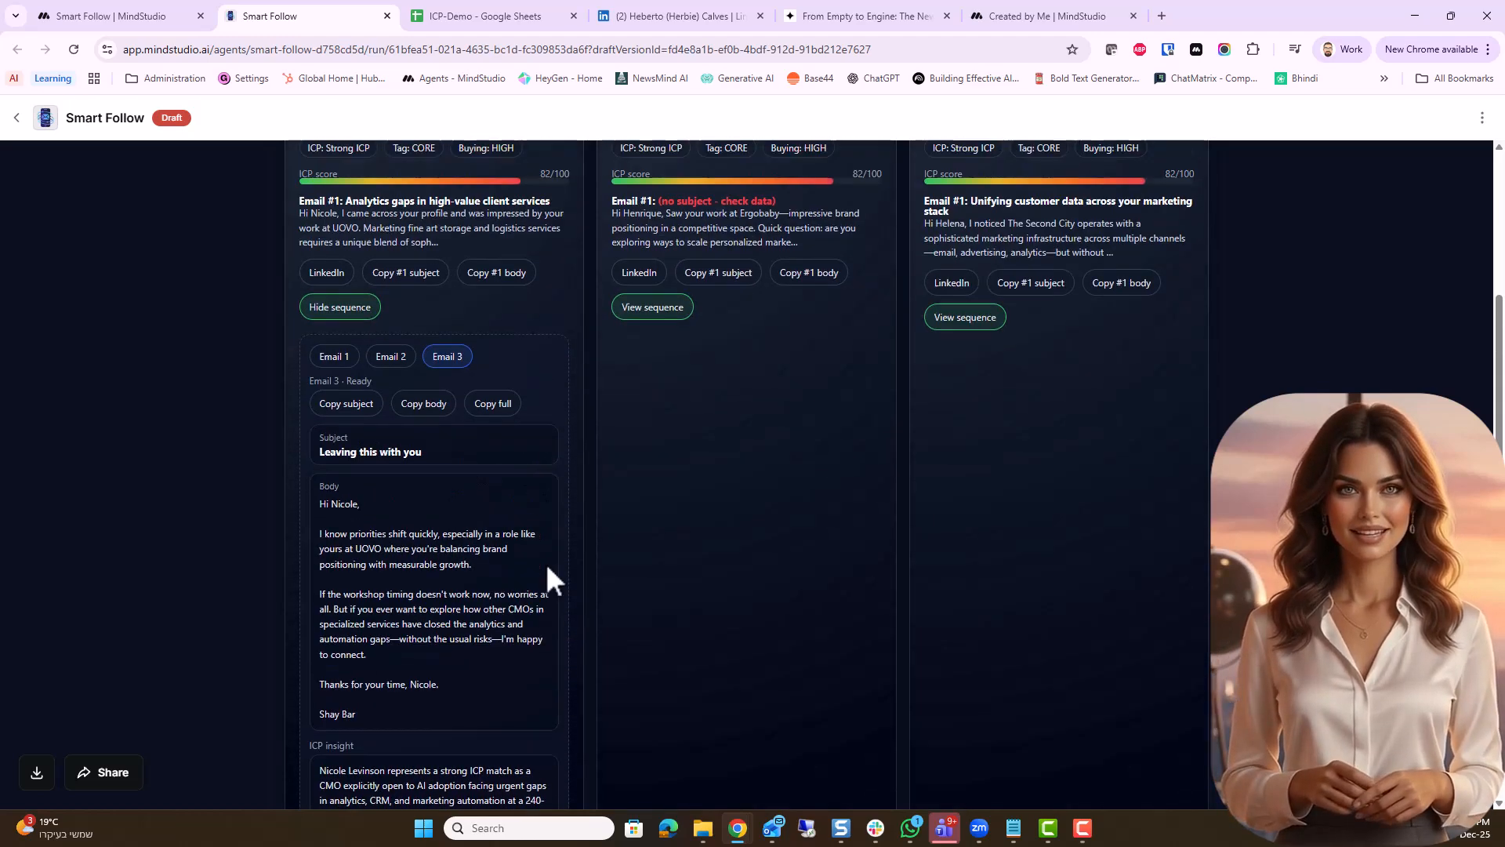
# Expand the Ergobaby lead's sequence in the report, view all three messages and return to Email 1
pyautogui.scroll(3, 549, 564)
pyautogui.click(658, 561)
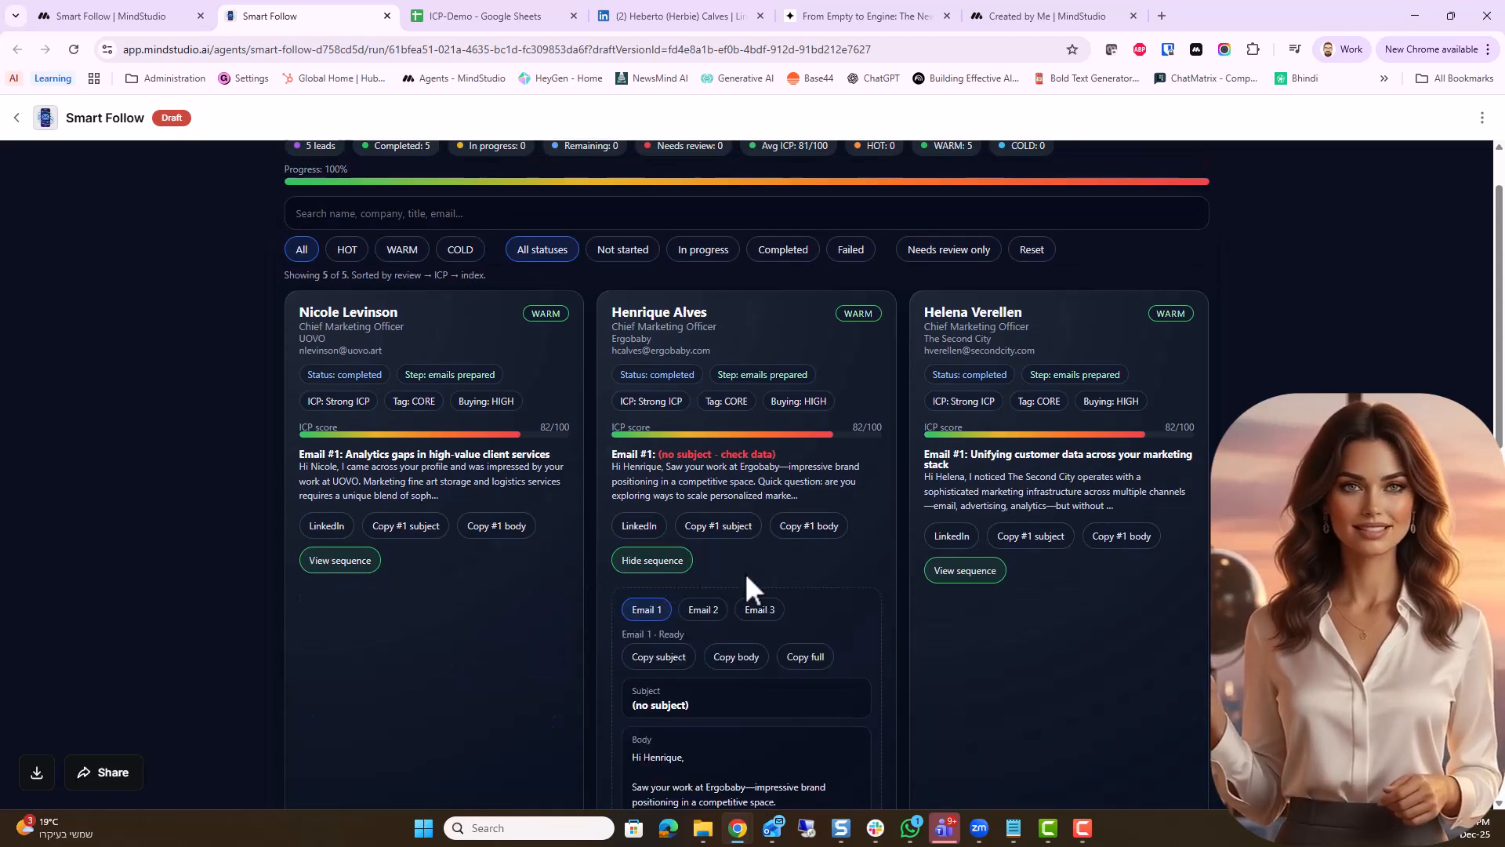
pyautogui.scroll(-4, 744, 563)
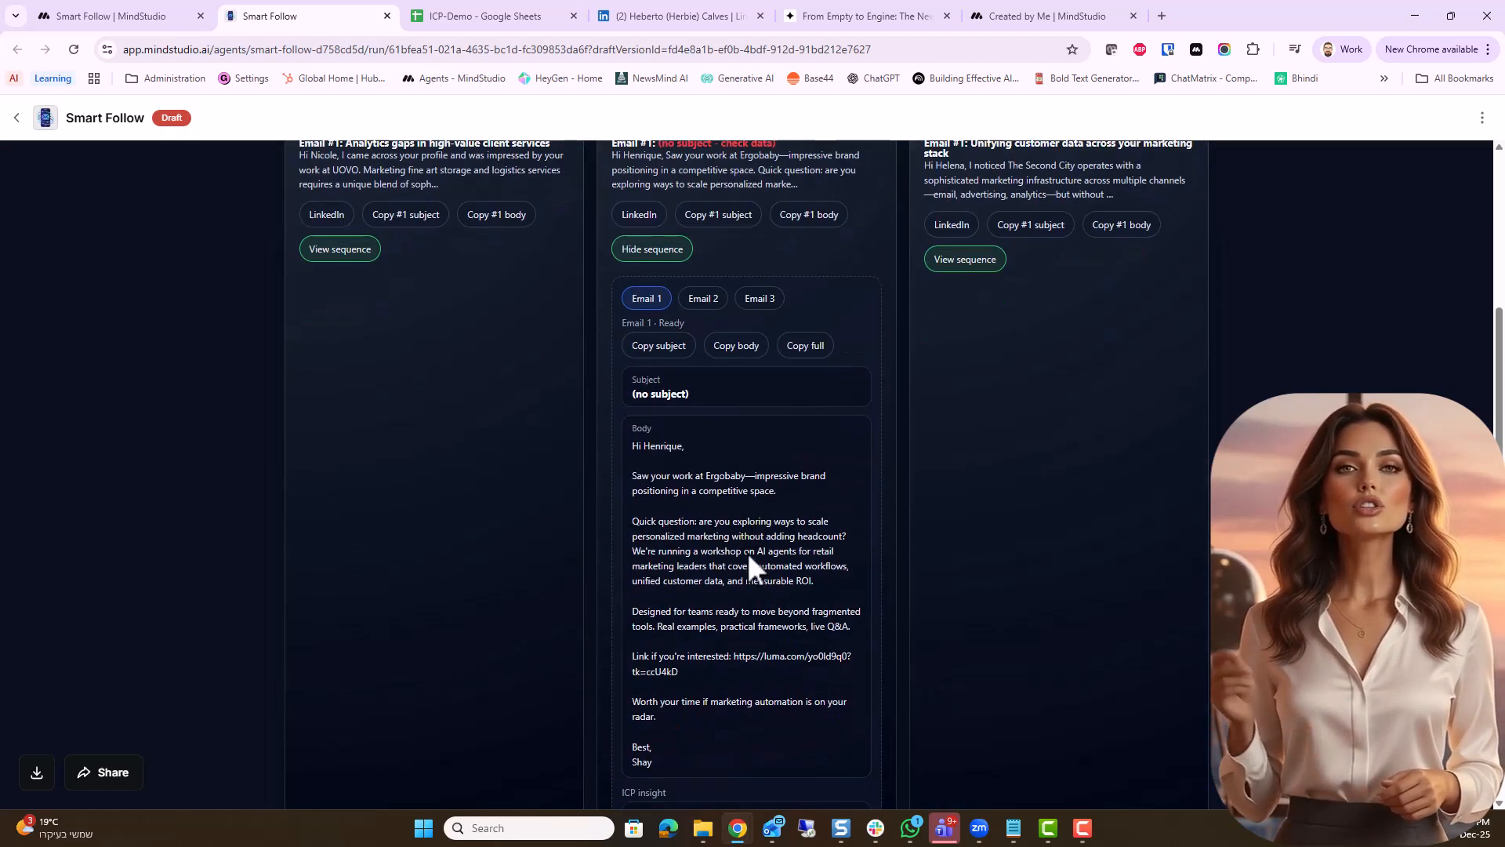
pyautogui.click(706, 298)
pyautogui.click(762, 298)
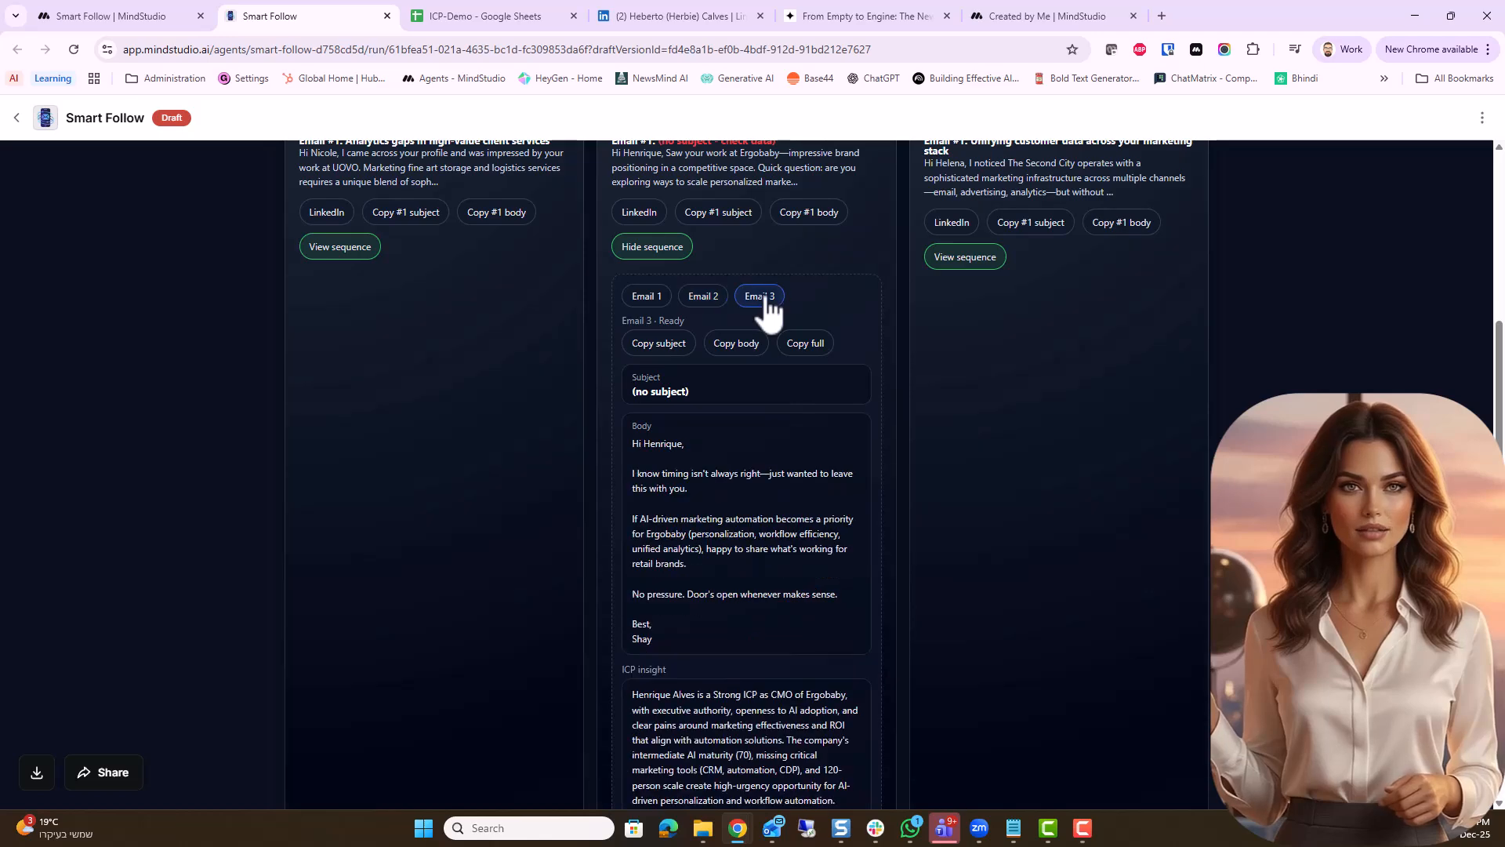
pyautogui.click(662, 298)
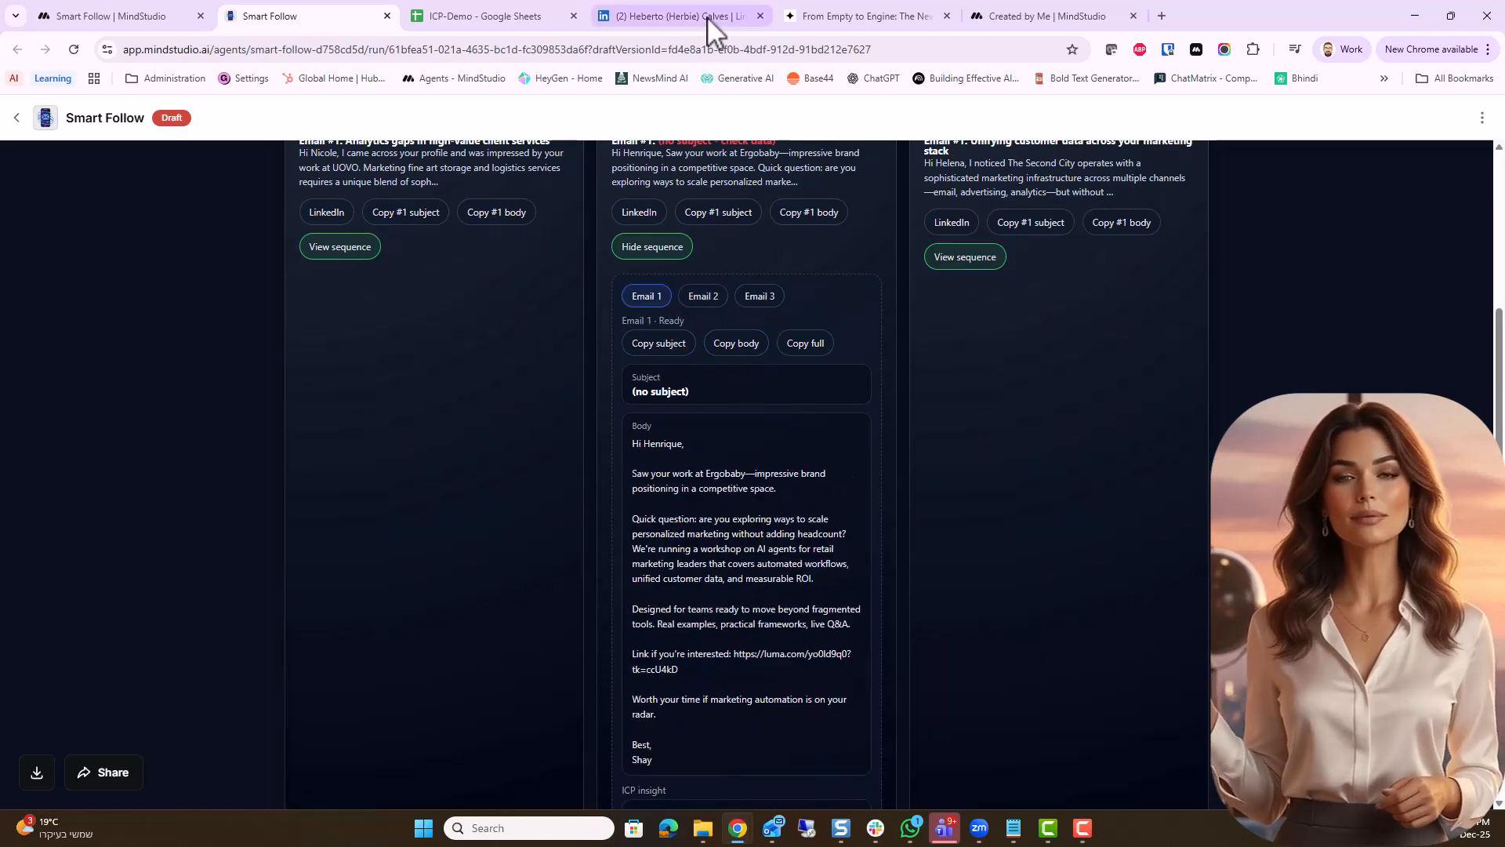
# Switch to the Ergobaby prospect's LinkedIn profile, look at the drafted direct message and close the page
pyautogui.click(674, 16)
pyautogui.scroll(-3, 1035, 680)
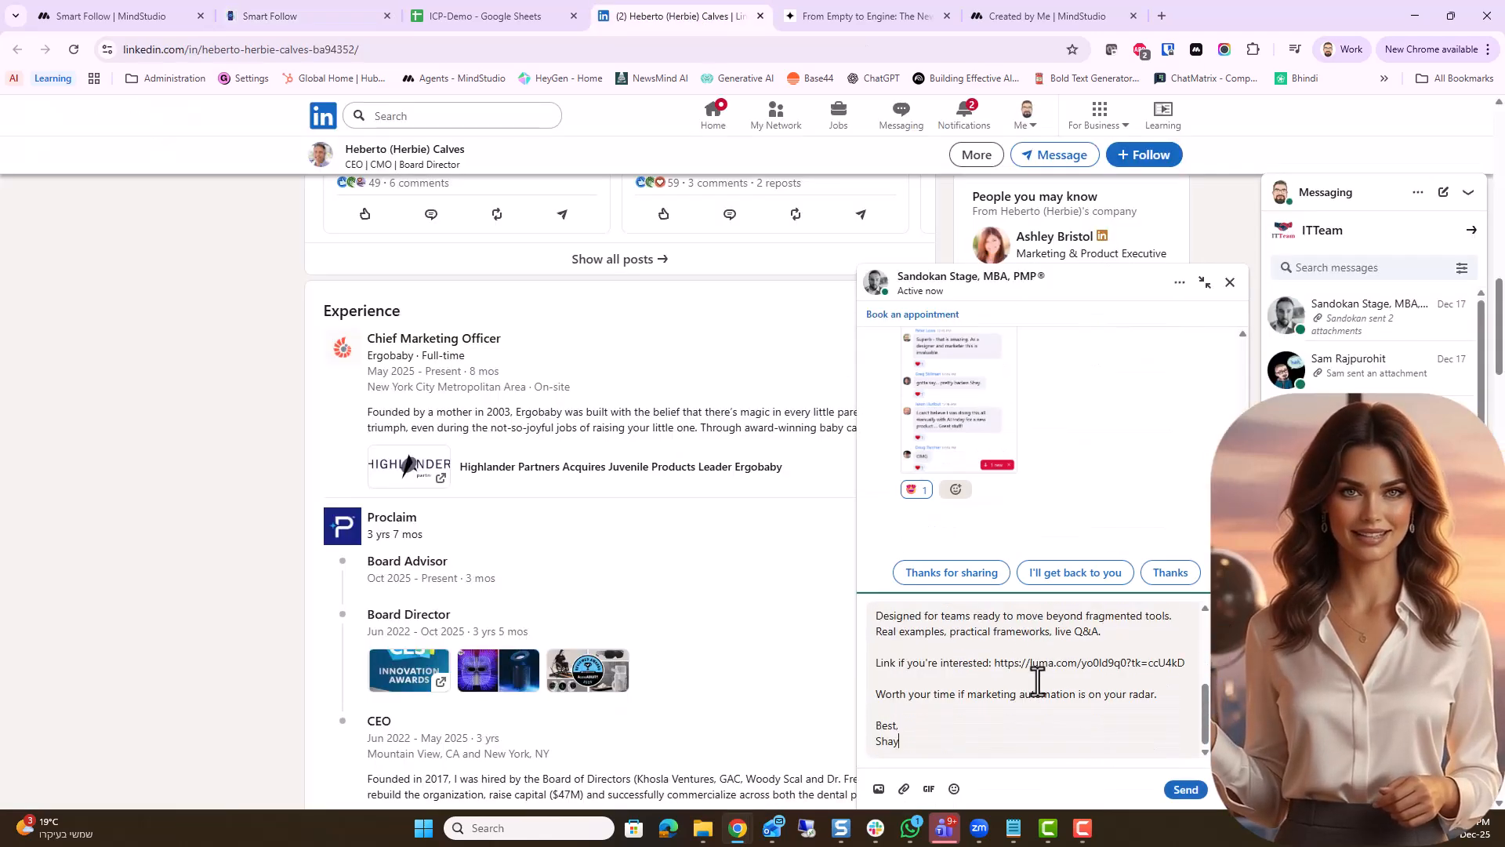
pyautogui.hotkey('ctrl', 'w')
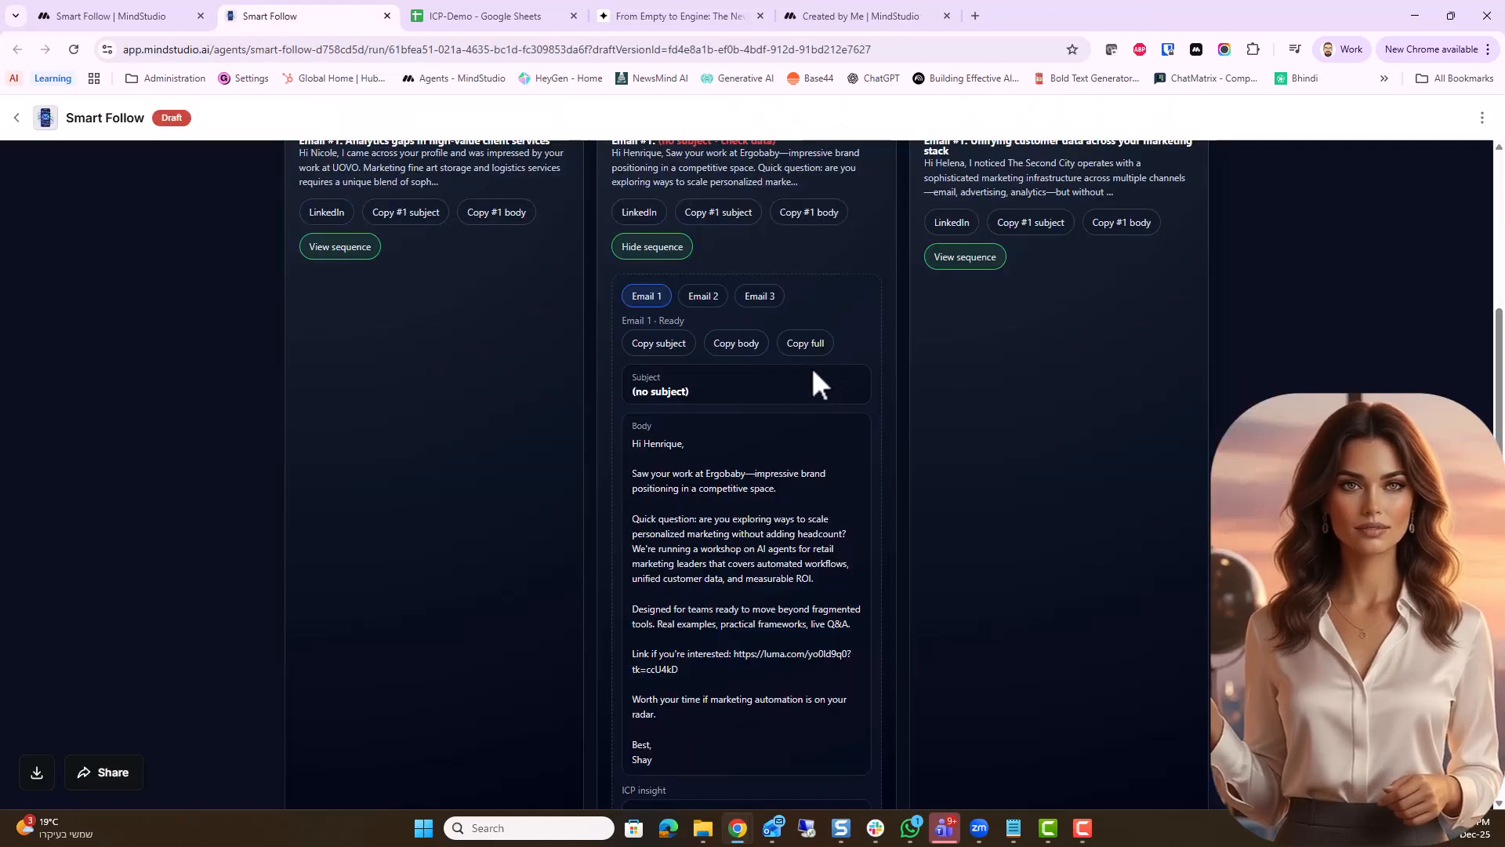
# Collapse the Ergobaby sequence, view The Second City lead's Email 2, Email 3 and ICP insight, and collapse that sequence as well
pyautogui.click(648, 246)
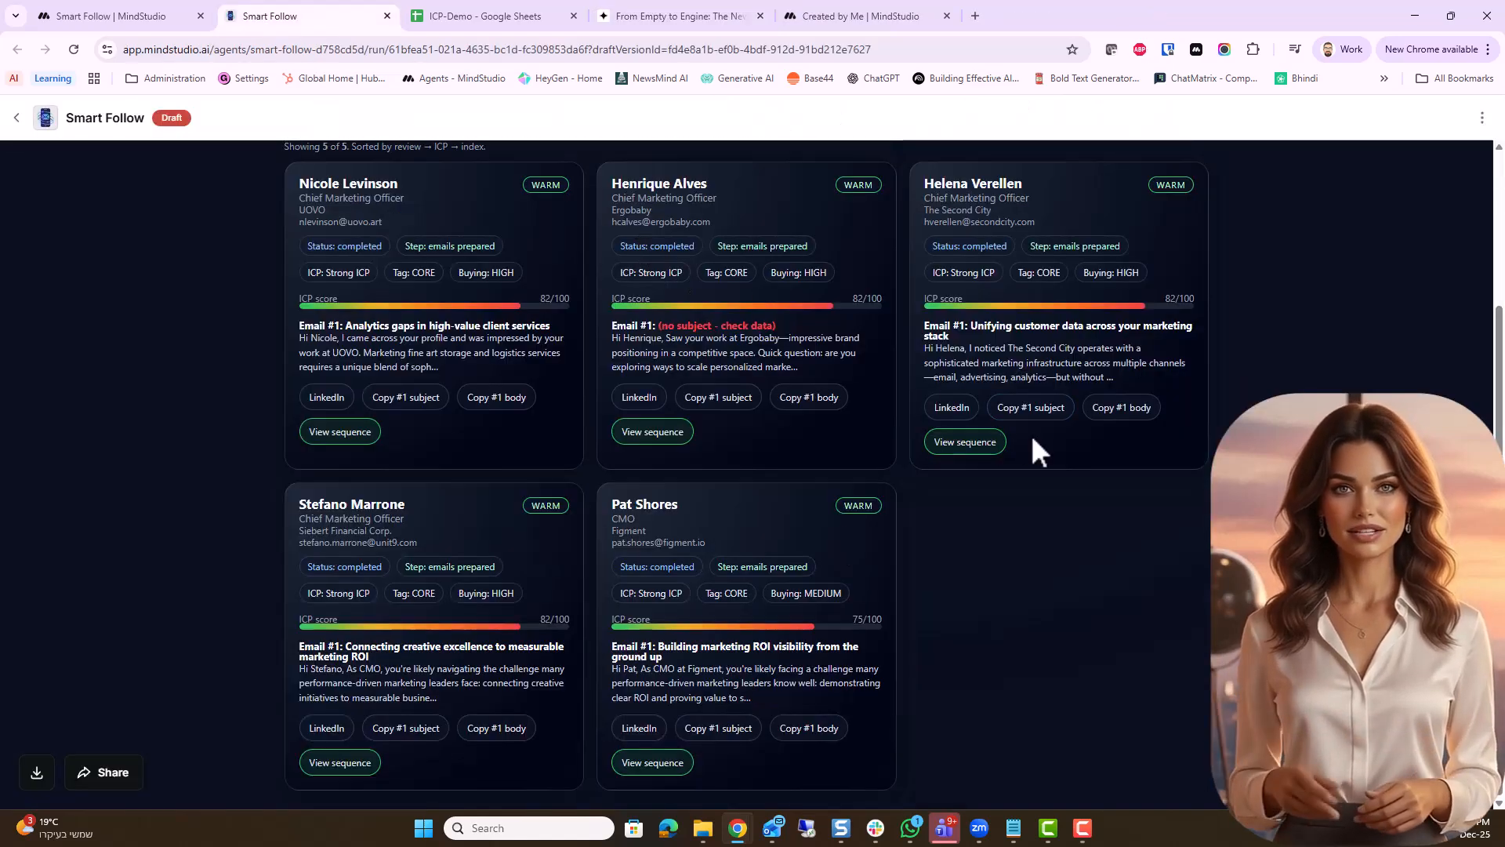
pyautogui.click(964, 441)
pyautogui.scroll(-2, 1035, 447)
pyautogui.click(1016, 334)
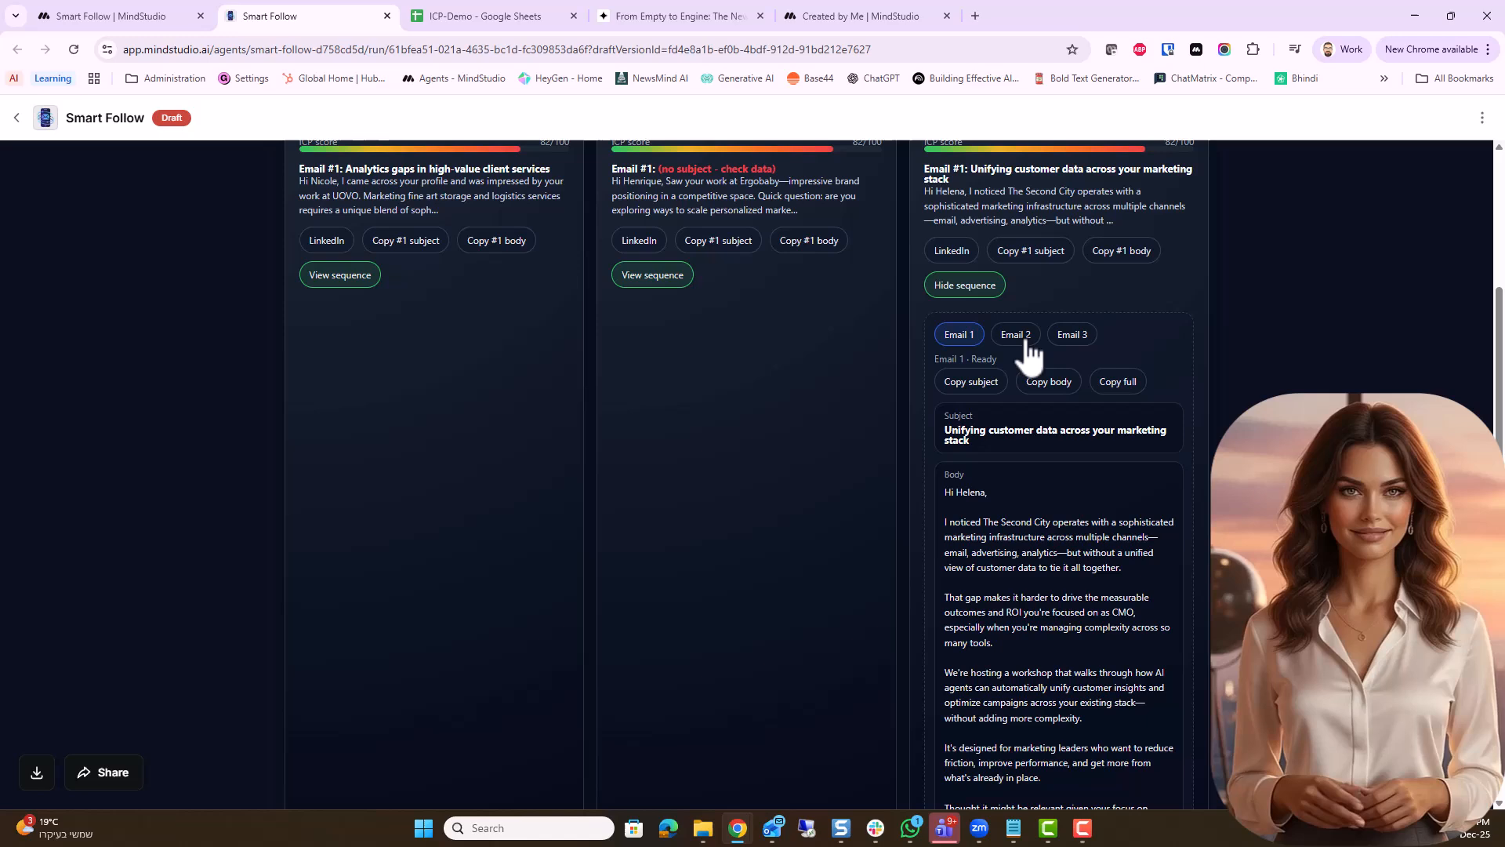
pyautogui.click(1073, 334)
pyautogui.scroll(-3, 1109, 453)
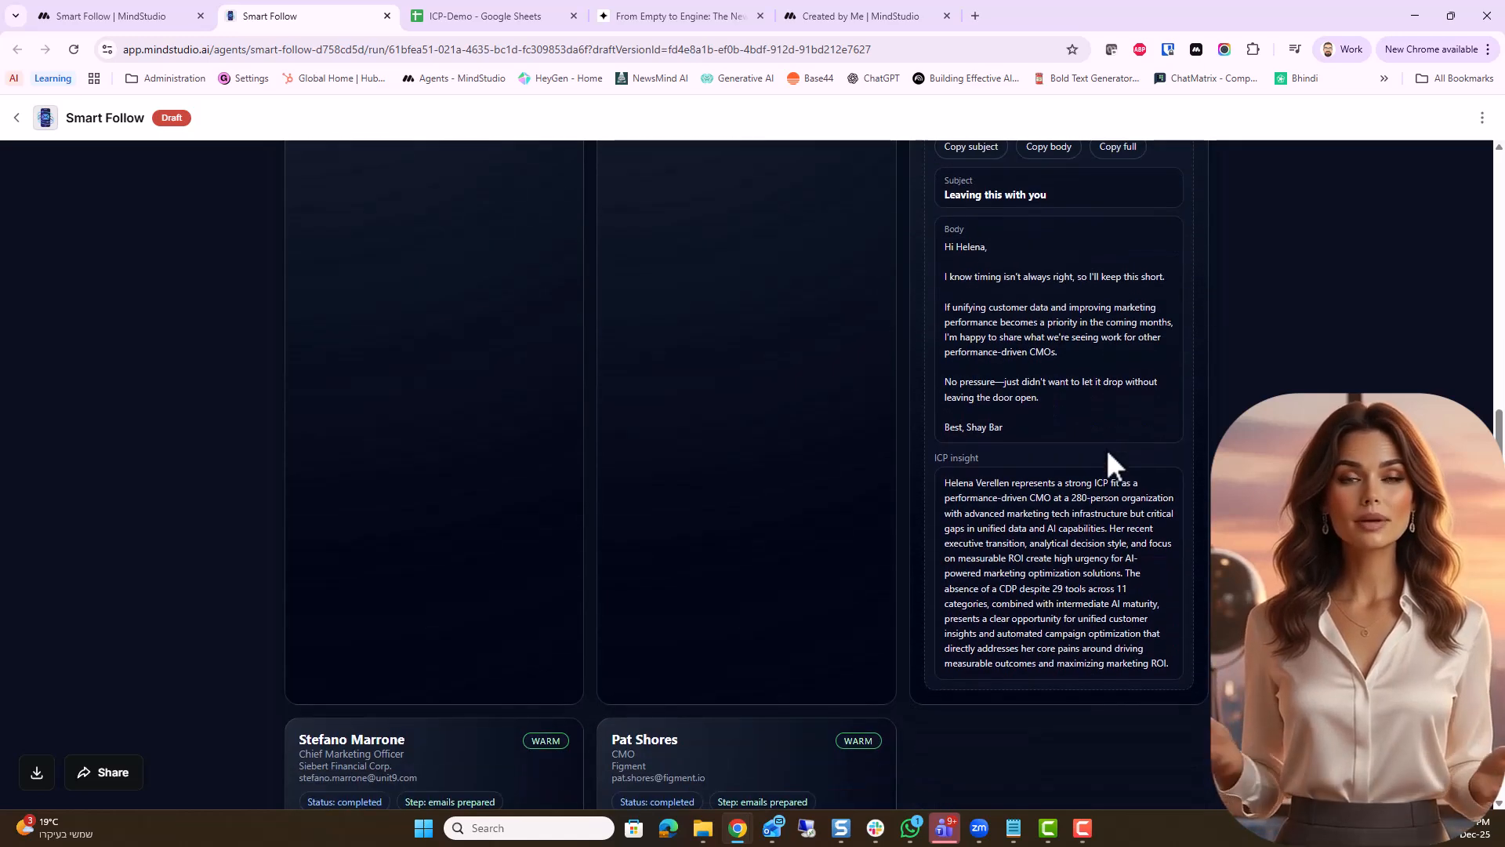
pyautogui.scroll(5, 1107, 448)
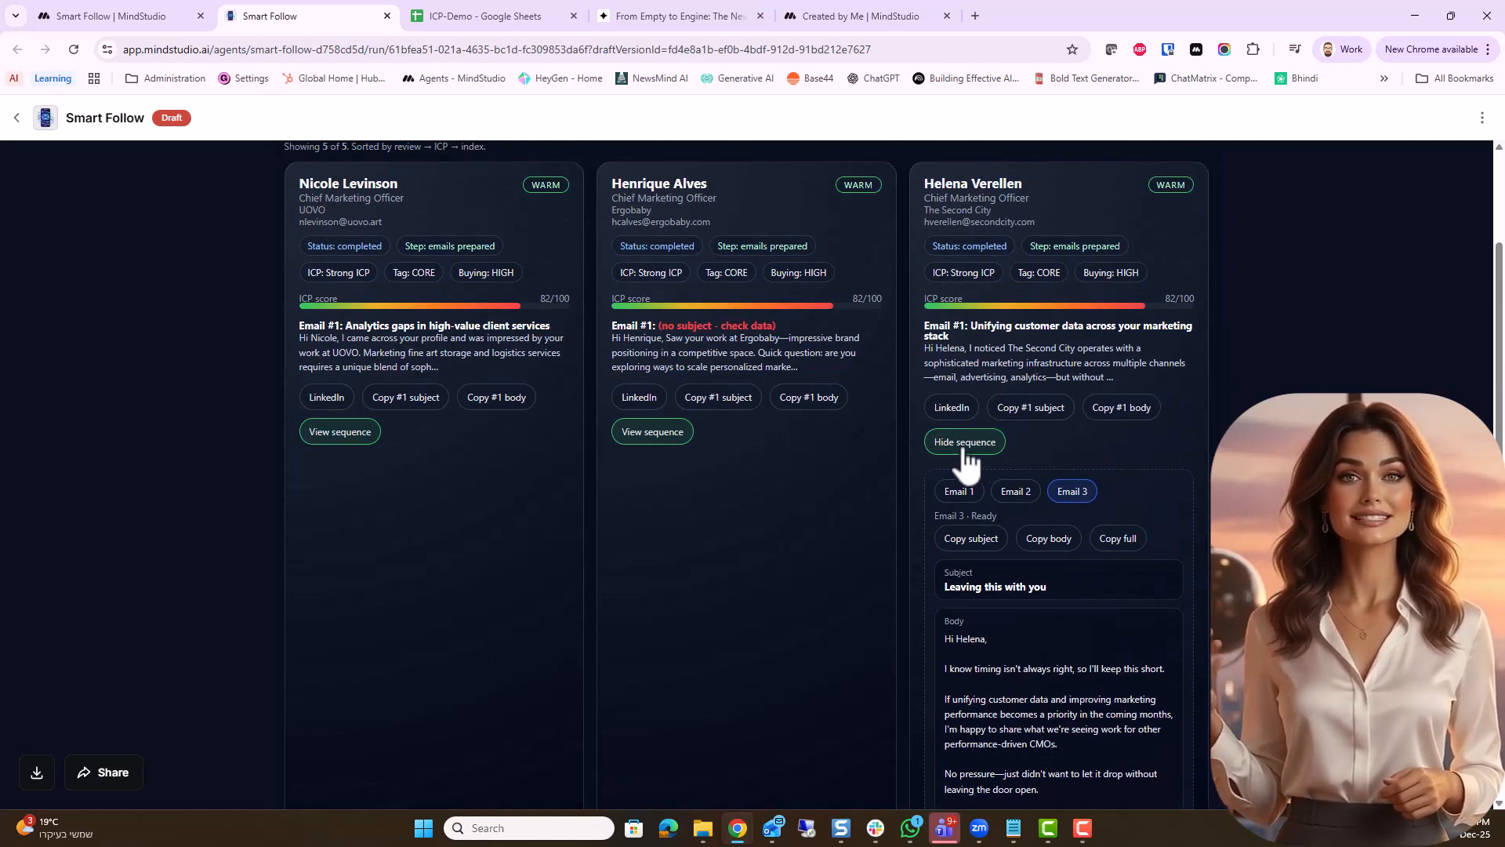
pyautogui.click(965, 447)
pyautogui.scroll(3, 727, 562)
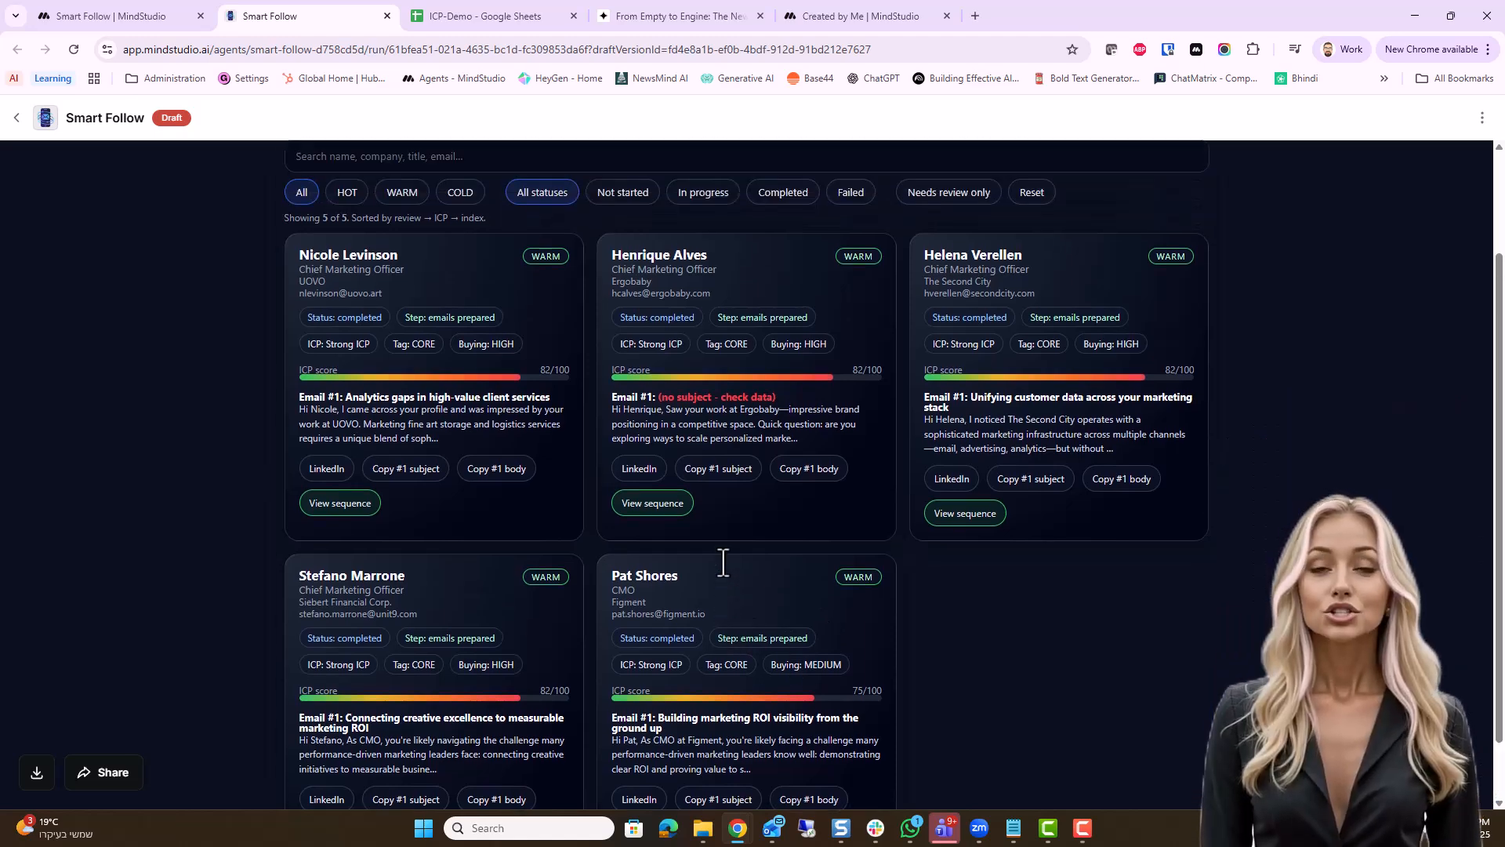
# Switch to the ICP-Demo spreadsheet in Google Sheets and examine the saved email sequences in the emails sheet
pyautogui.click(492, 17)
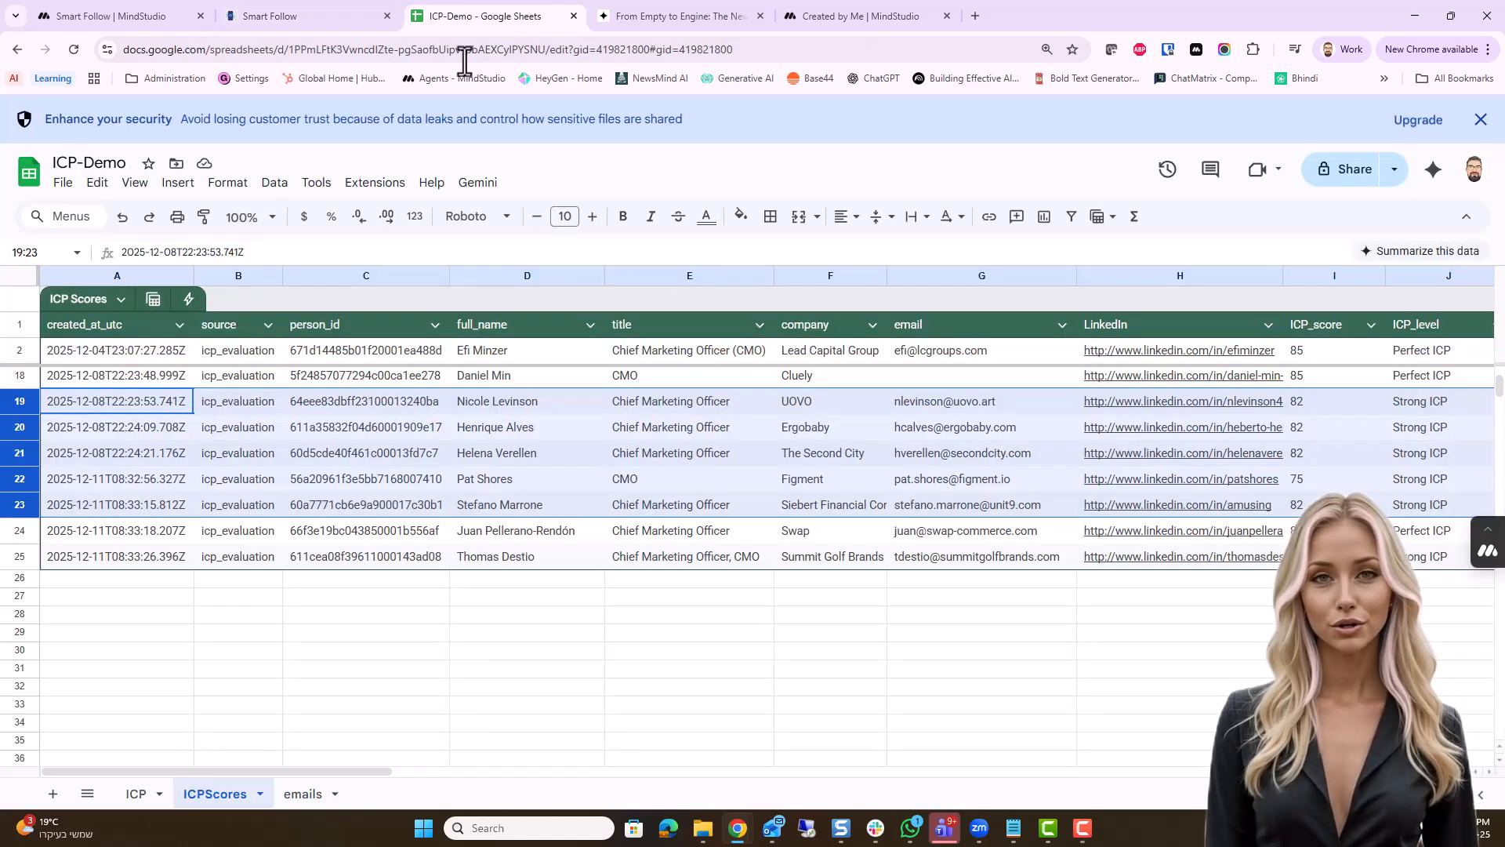
pyautogui.click(300, 793)
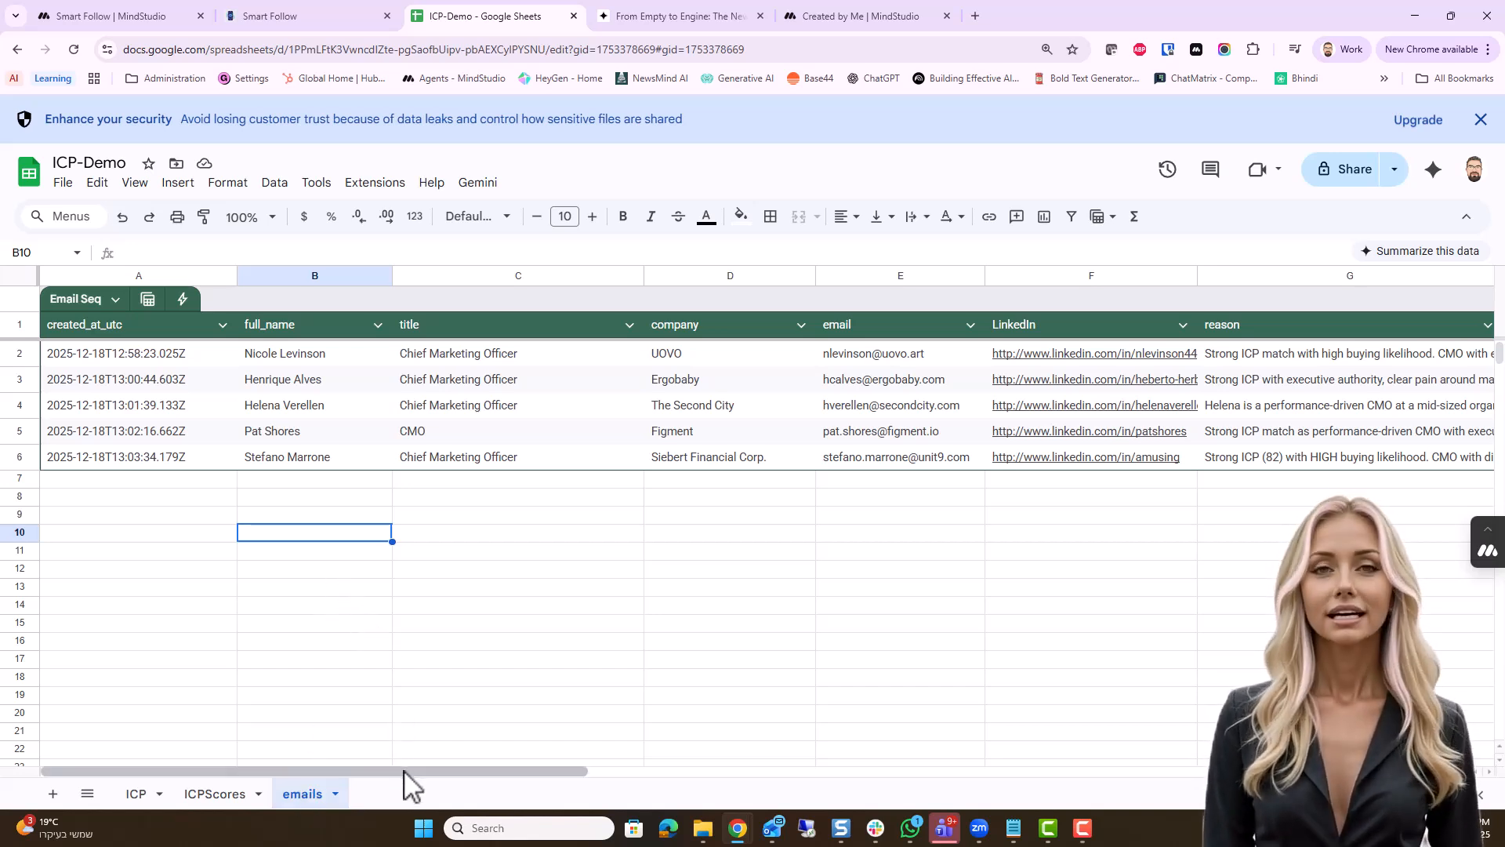
pyautogui.moveTo(407, 772); pyautogui.dragTo(376, 741)
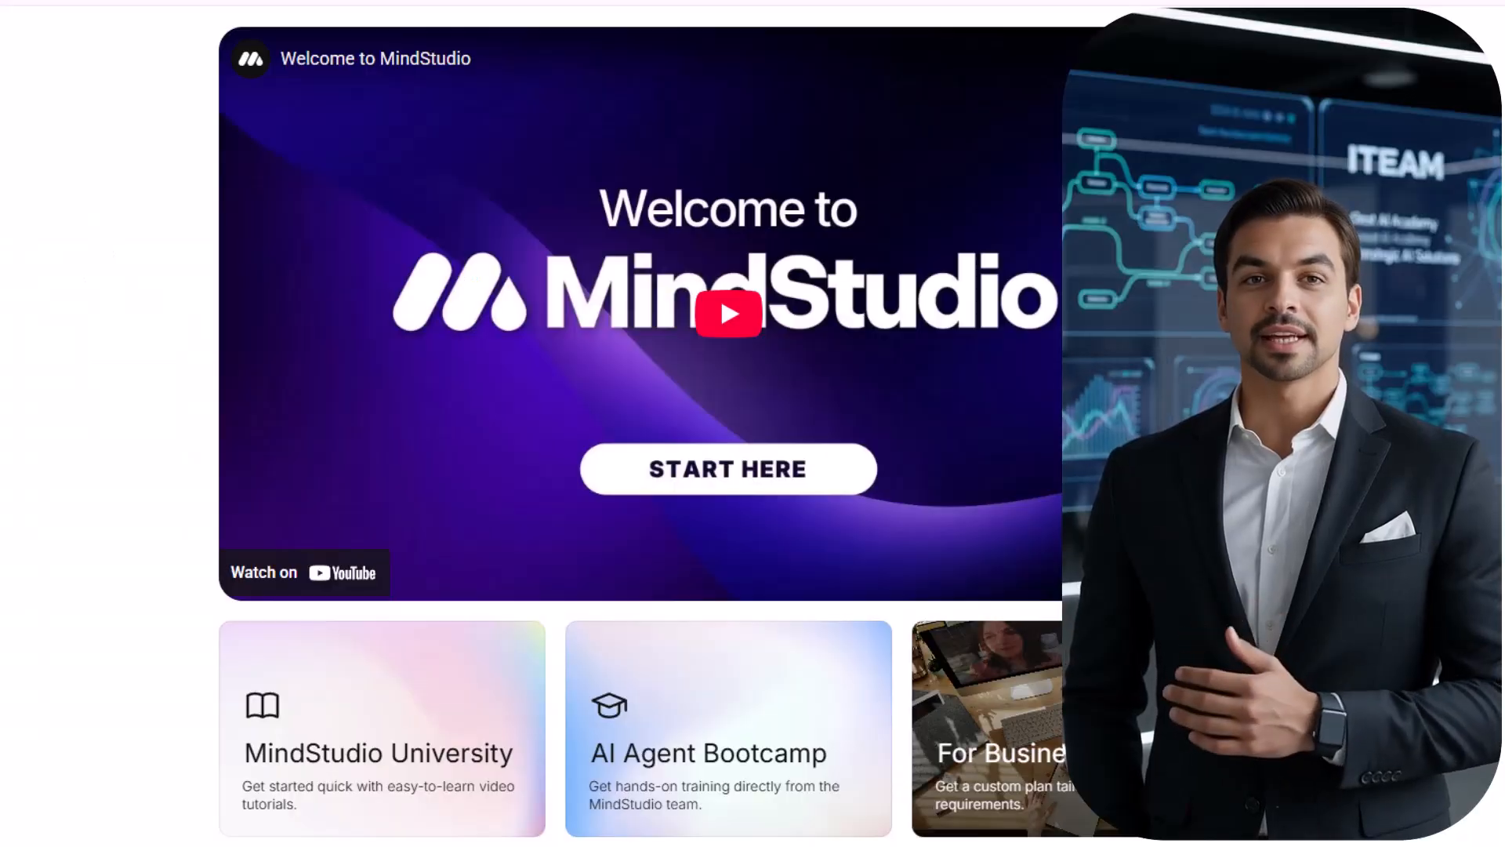